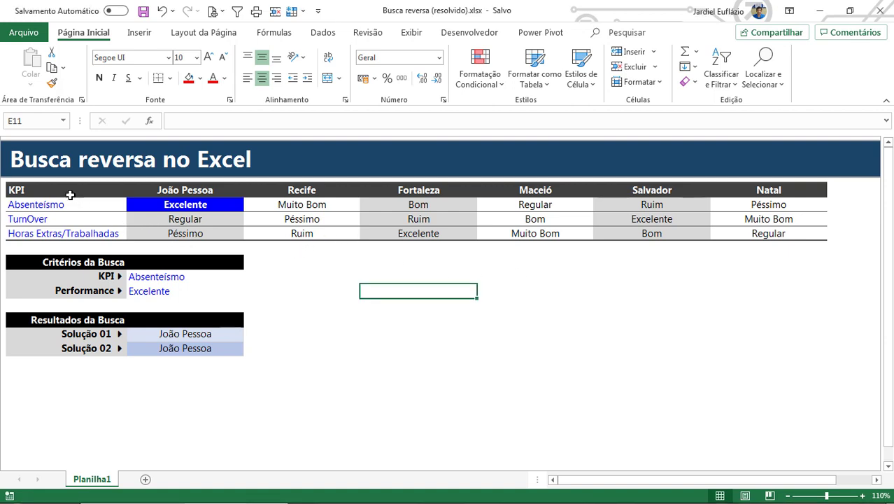
Step: Examine the KPI column, the branch header row and the performance ratings in the source table
{"action": "left_click_drag", "start_coordinate": [70, 192], "coordinate": [70, 239]}
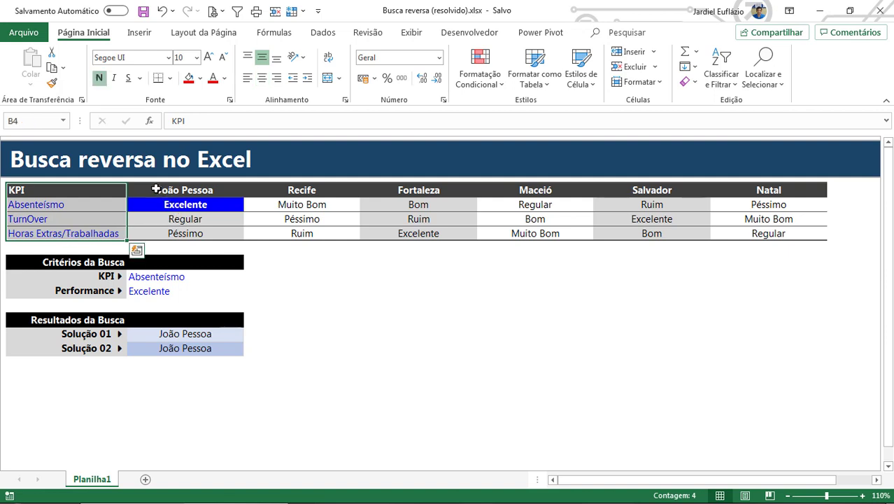
{"action": "left_click_drag", "start_coordinate": [155, 190], "coordinate": [765, 194]}
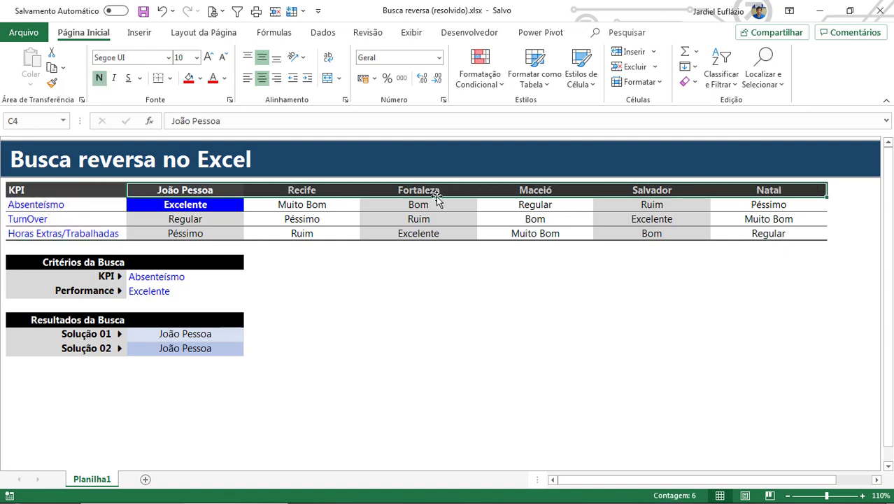
{"action": "left_click_drag", "start_coordinate": [235, 205], "coordinate": [787, 236]}
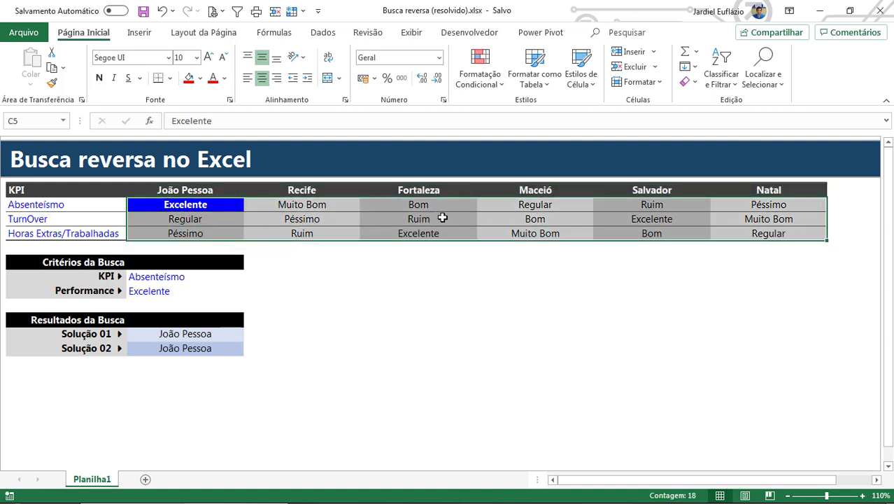
{"action": "left_click", "coordinate": [70, 193]}
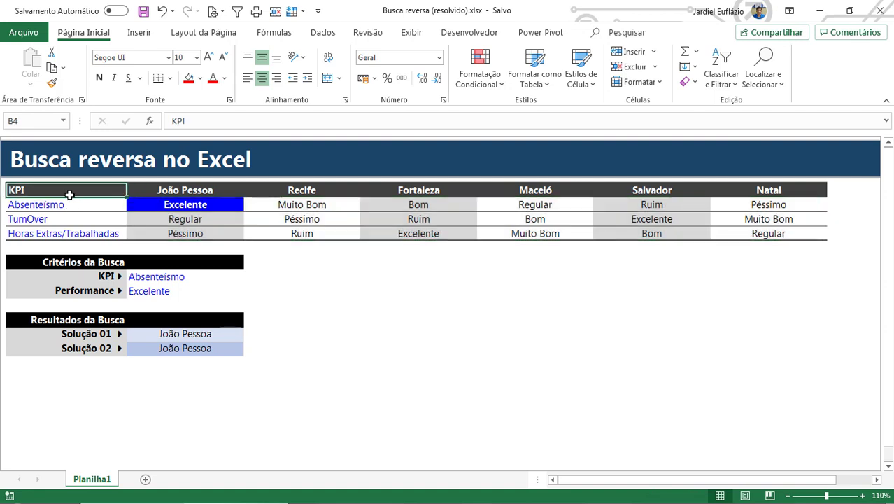
{"action": "left_click_drag", "start_coordinate": [70, 194], "coordinate": [70, 233]}
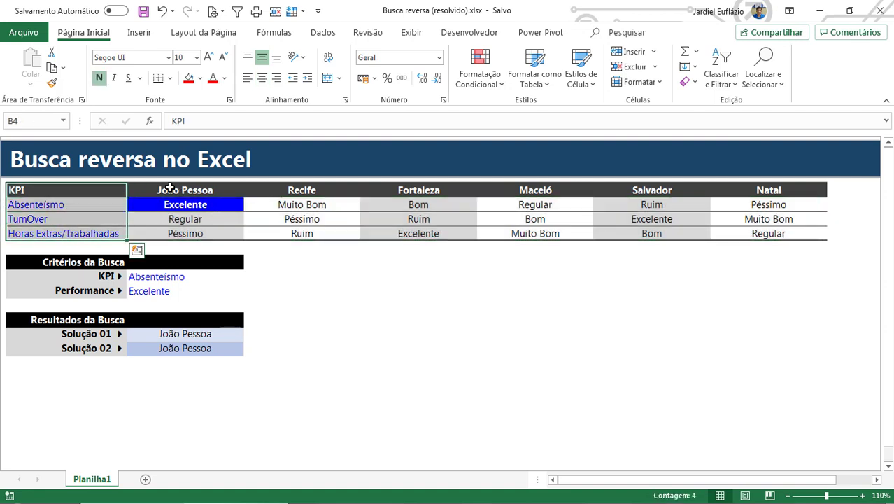
{"action": "left_click_drag", "start_coordinate": [159, 187], "coordinate": [785, 195]}
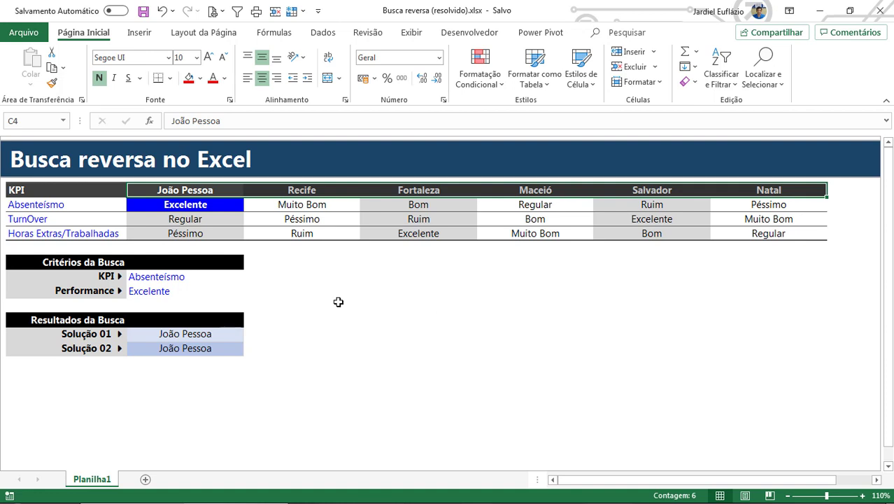
{"action": "left_click_drag", "start_coordinate": [74, 192], "coordinate": [80, 235]}
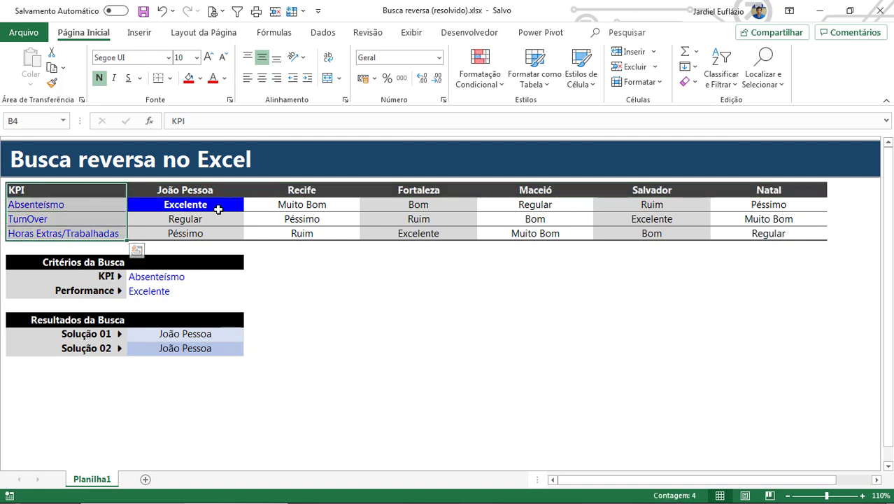
{"action": "left_click_drag", "start_coordinate": [219, 209], "coordinate": [764, 236]}
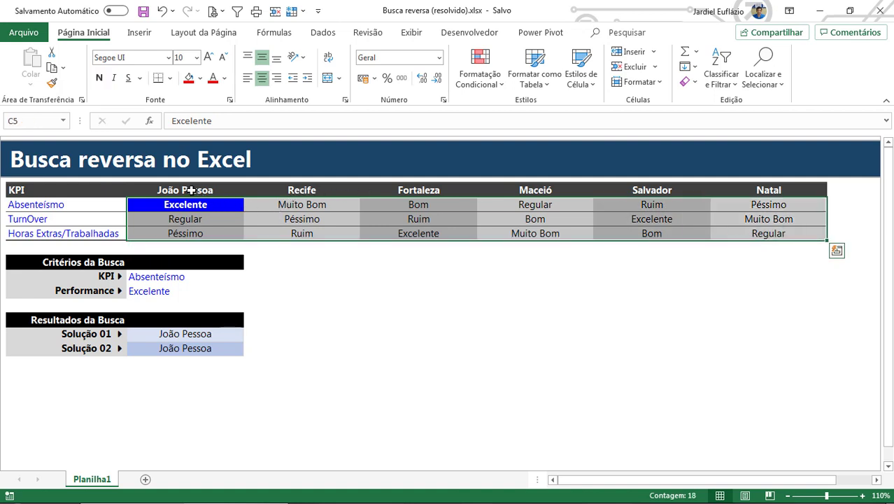
{"action": "left_click_drag", "start_coordinate": [190, 190], "coordinate": [758, 200]}
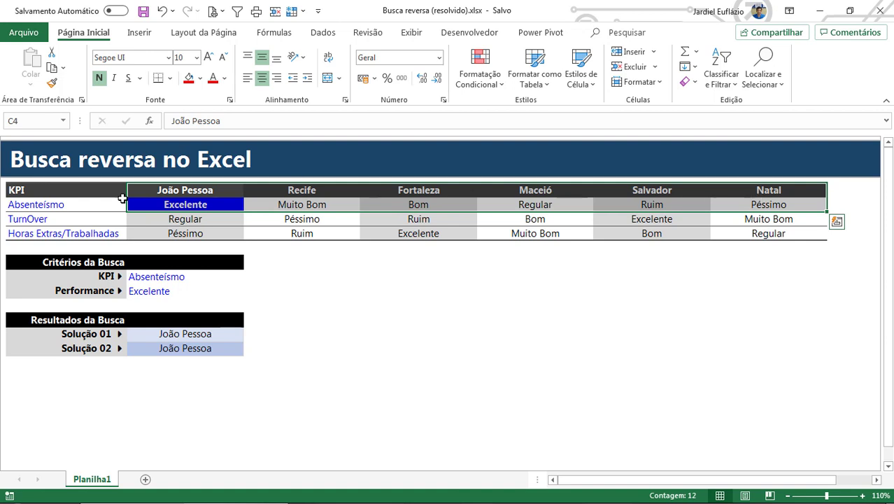
{"action": "left_click_drag", "start_coordinate": [56, 193], "coordinate": [56, 233]}
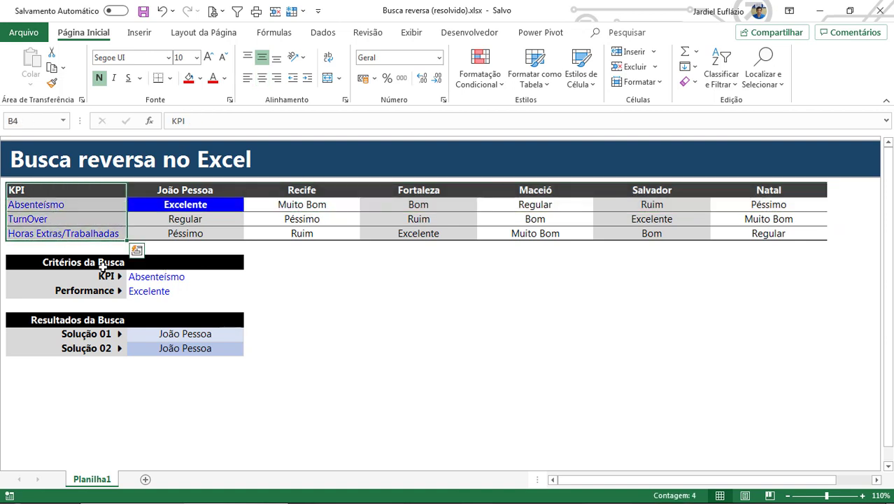
Step: Set the Performance search criterion to Péssimo, leaving the KPI criterion as it is
{"action": "left_click", "coordinate": [160, 277]}
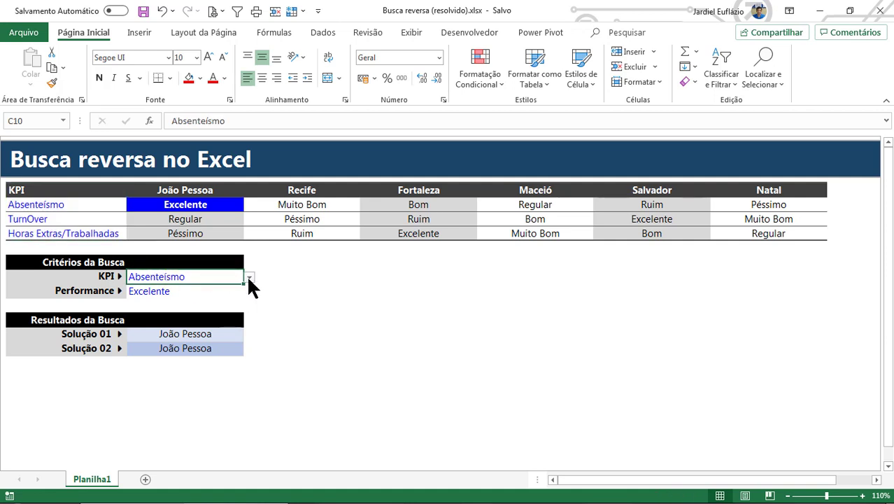
{"action": "left_click", "coordinate": [184, 219]}
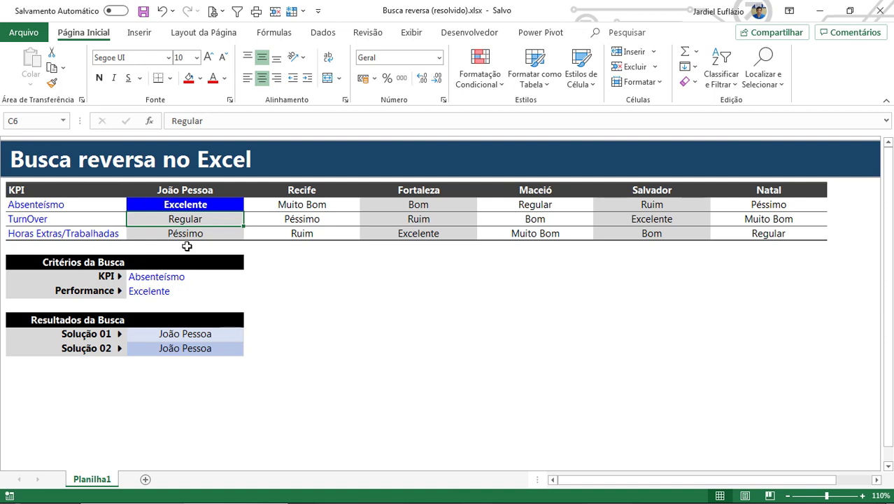
{"action": "left_click", "coordinate": [188, 294]}
{"action": "left_click", "coordinate": [249, 291]}
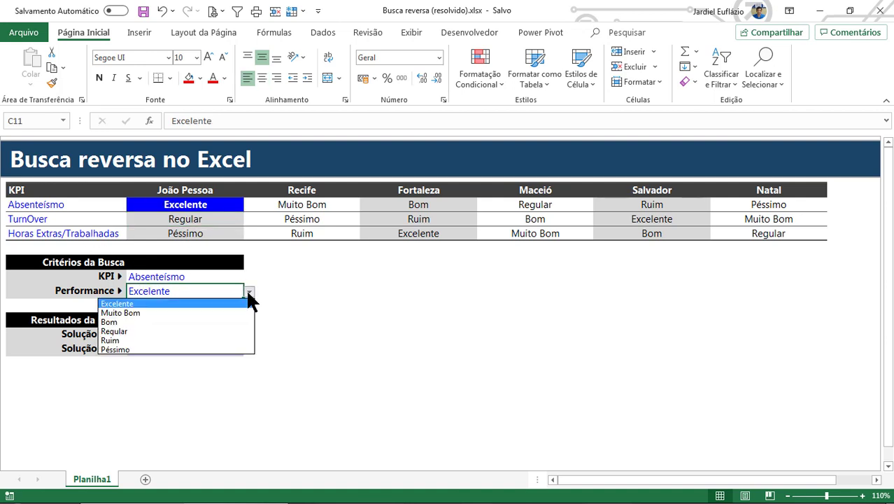
{"action": "left_click", "coordinate": [189, 346]}
{"action": "left_click", "coordinate": [269, 347]}
Step: Examine the ratings grid, the KPI names, both search criteria and the Solução 01 result formula
{"action": "left_click_drag", "start_coordinate": [158, 205], "coordinate": [761, 235]}
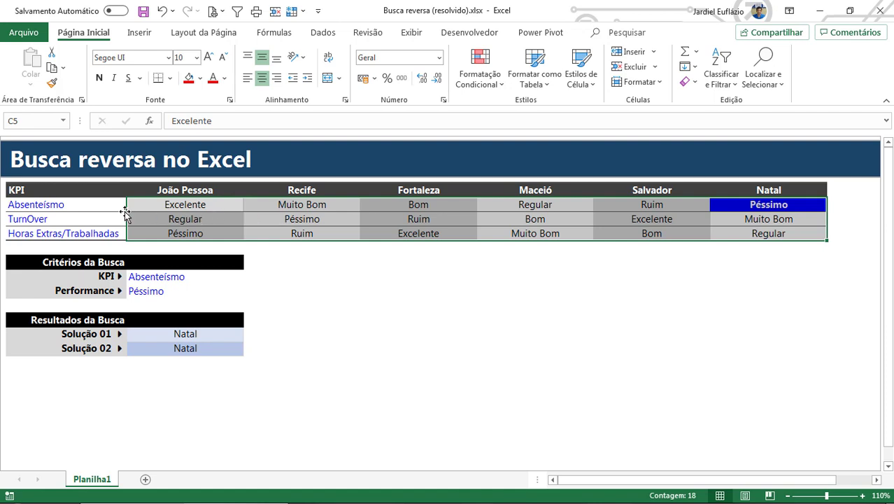
{"action": "left_click_drag", "start_coordinate": [87, 204], "coordinate": [93, 234]}
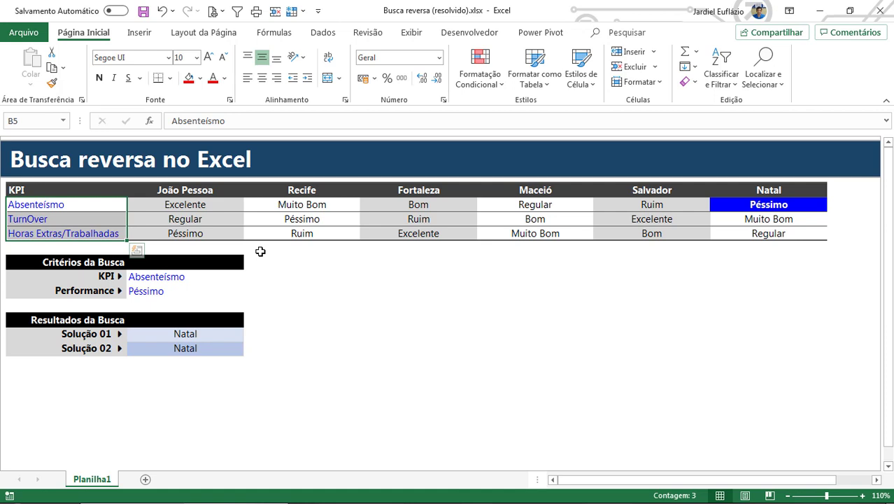
{"action": "left_click", "coordinate": [168, 277]}
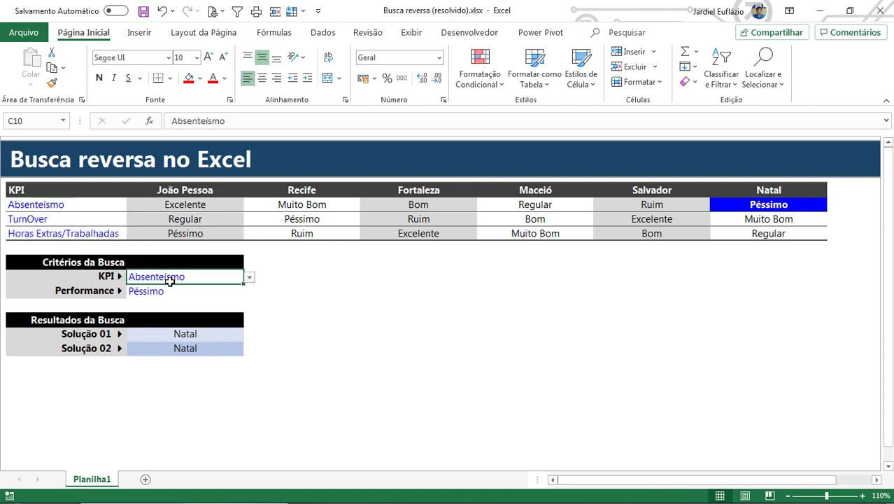
{"action": "left_click", "coordinate": [174, 293]}
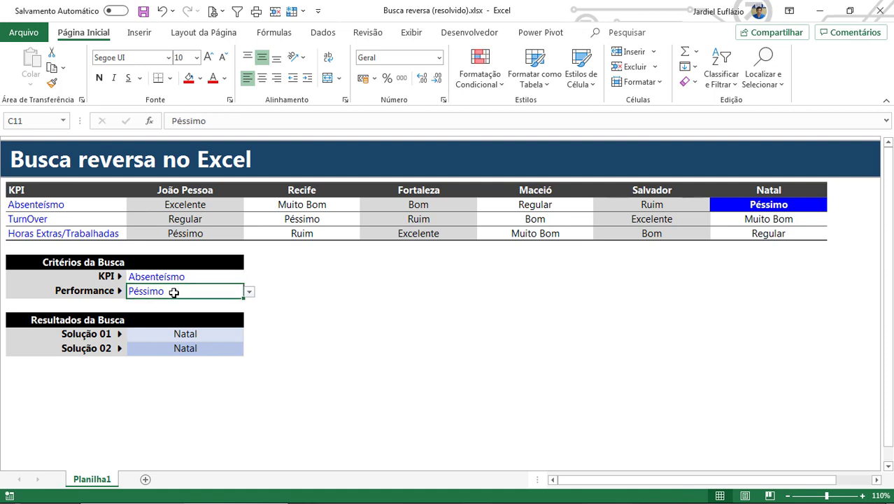
{"action": "left_click", "coordinate": [183, 333]}
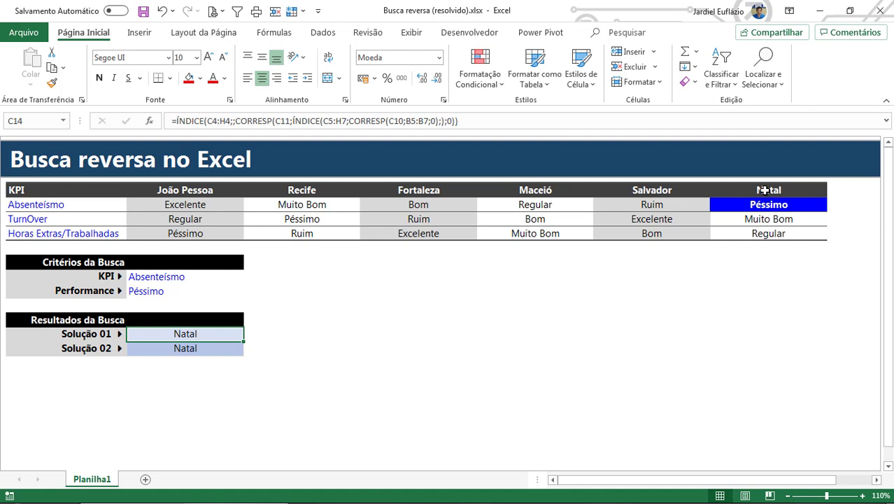
Step: Set the KPI search criterion to TurnOver and the Performance criterion to Regular
{"action": "left_click", "coordinate": [193, 278]}
{"action": "left_click", "coordinate": [249, 278]}
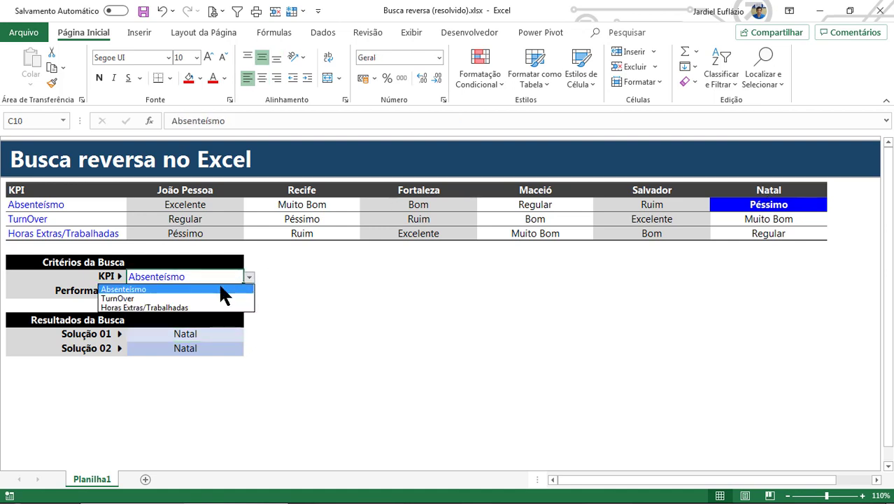
{"action": "left_click", "coordinate": [177, 298]}
{"action": "left_click", "coordinate": [238, 291]}
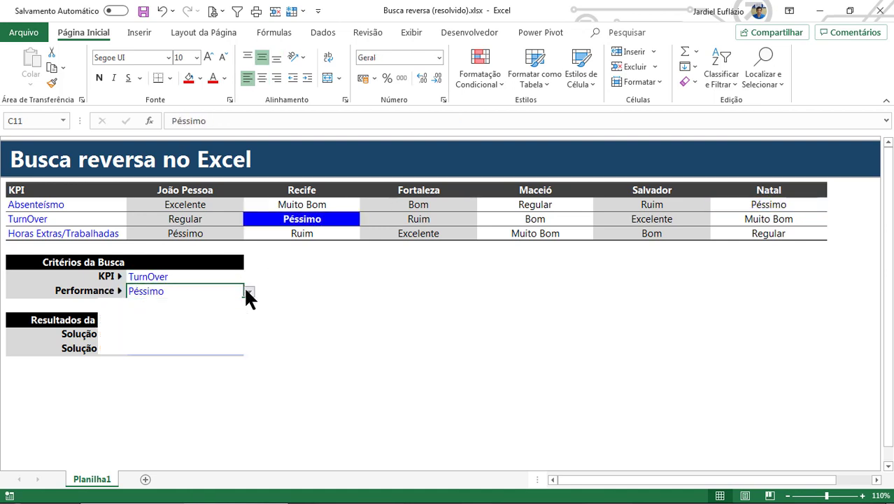
{"action": "left_click", "coordinate": [249, 291]}
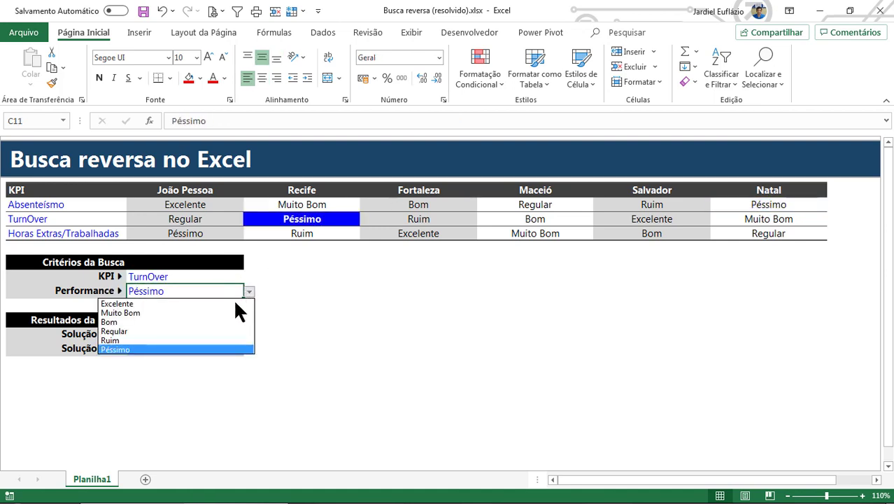
{"action": "left_click", "coordinate": [199, 332]}
{"action": "left_click", "coordinate": [200, 321]}
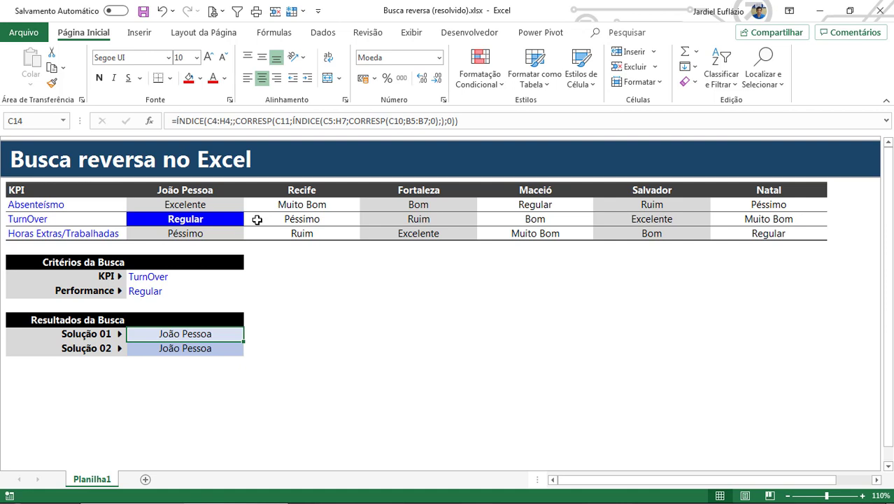
Step: Review the ratings grid and the João Pessoa column, and save and close the solved workbook
{"action": "left_click", "coordinate": [205, 219]}
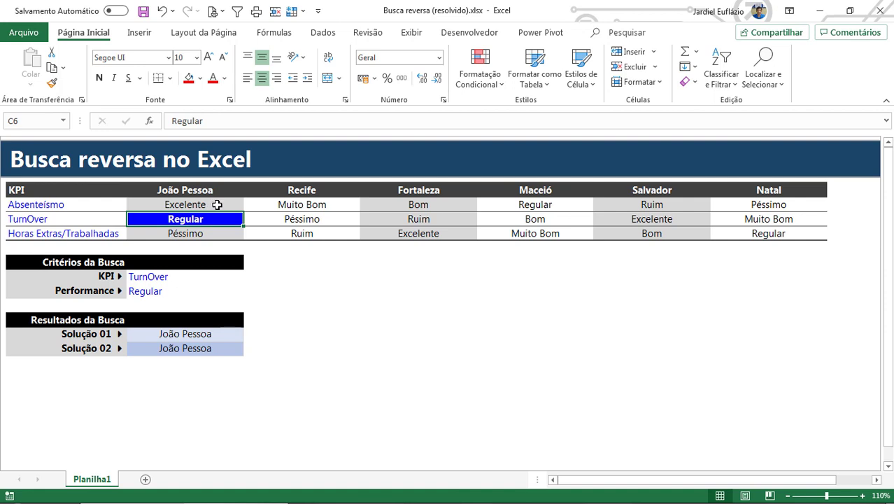
{"action": "left_click_drag", "start_coordinate": [217, 204], "coordinate": [749, 234]}
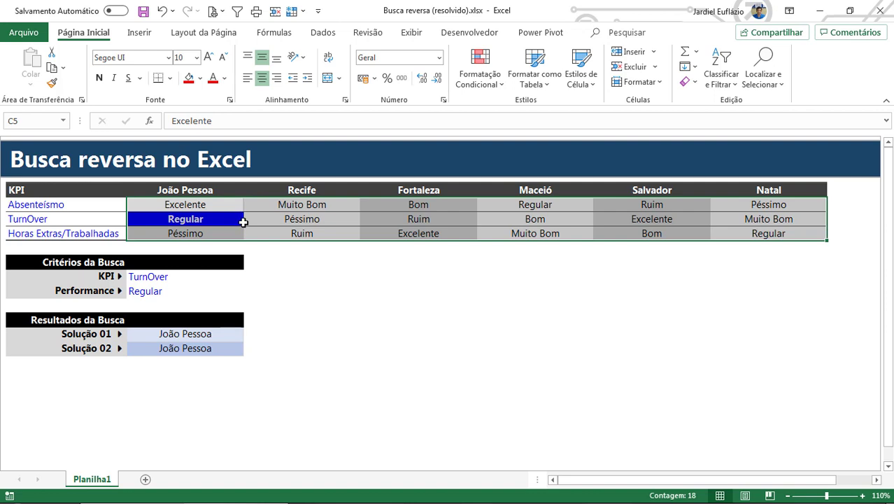
{"action": "left_click_drag", "start_coordinate": [61, 219], "coordinate": [152, 231]}
{"action": "left_click_drag", "start_coordinate": [163, 194], "coordinate": [176, 233]}
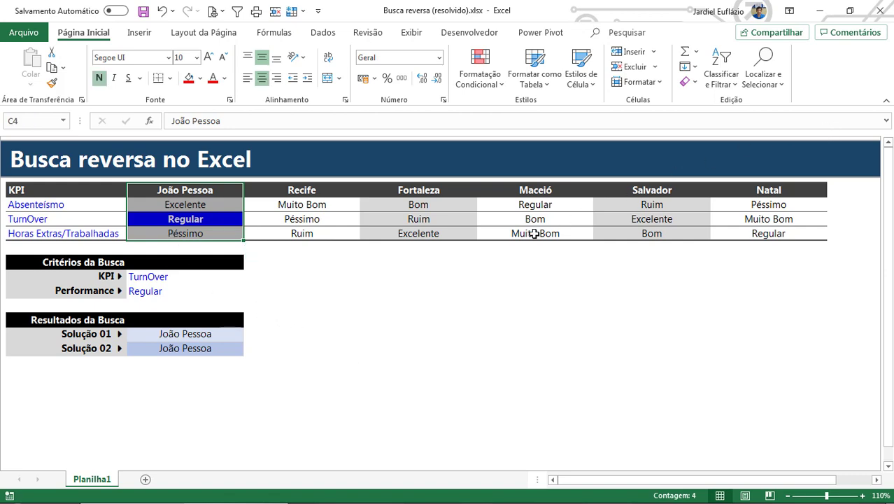
{"action": "key", "text": "ctrl+s"}
{"action": "left_click", "coordinate": [879, 11]}
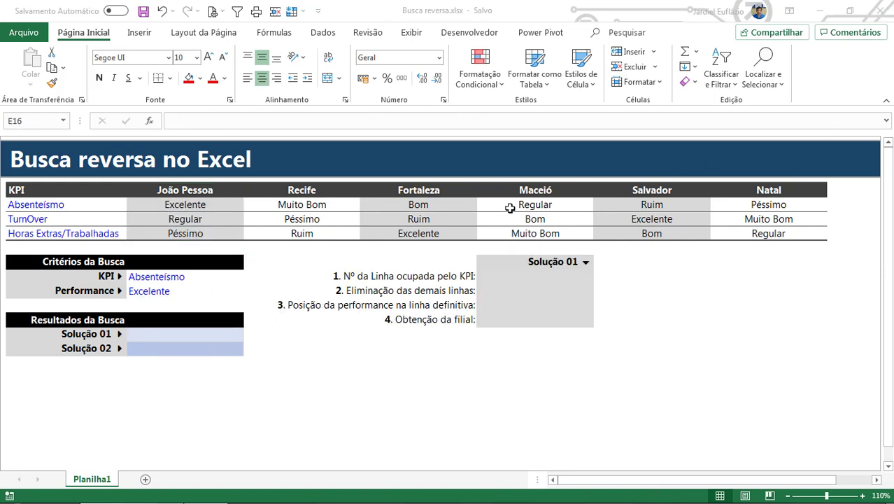
Step: Start an ÍNDICE formula in F10, the KPI row number cell, with the argument template matriz;núm_linha;núm_coluna
{"action": "left_click", "coordinate": [628, 303]}
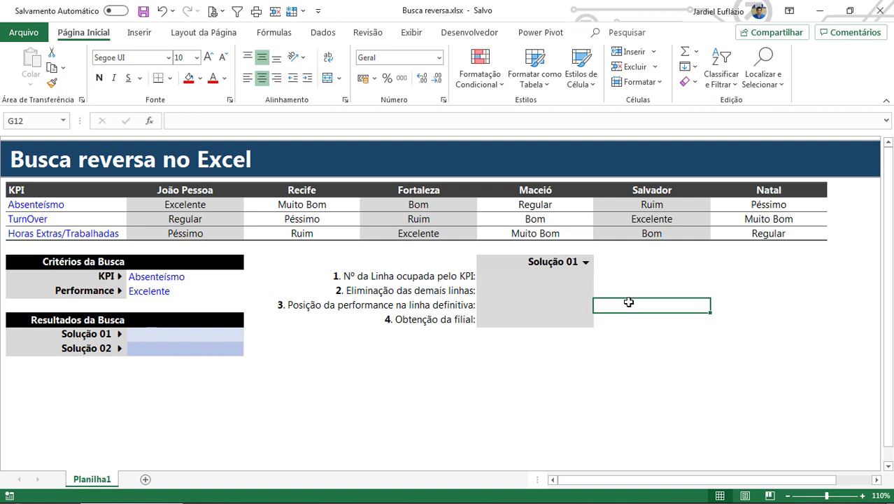
{"action": "left_click", "coordinate": [514, 277]}
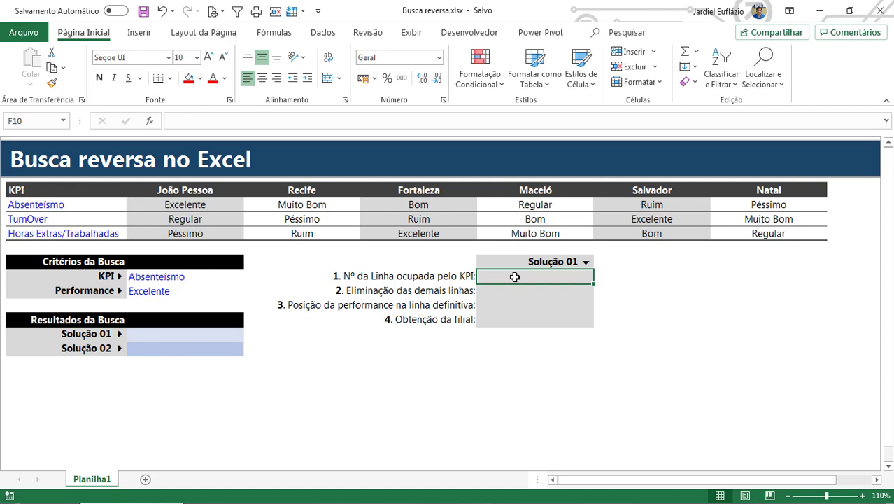
{"action": "type", "text": "=ín"}
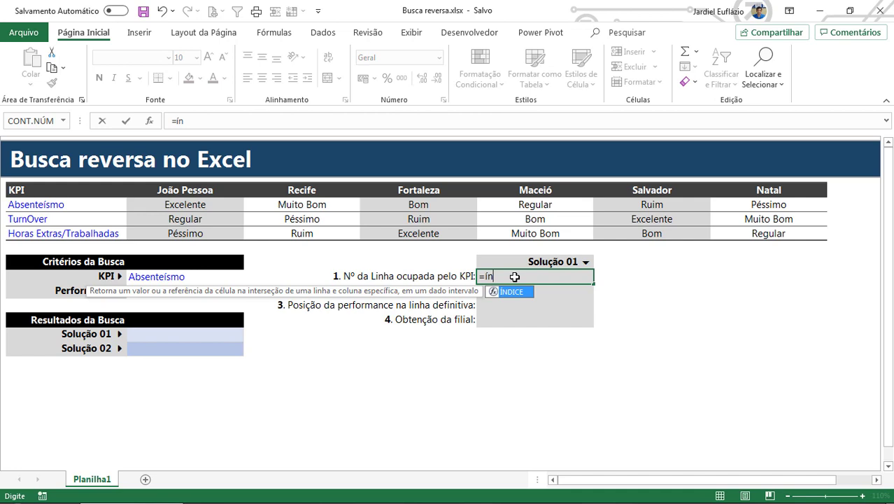
{"action": "key", "text": "Tab"}
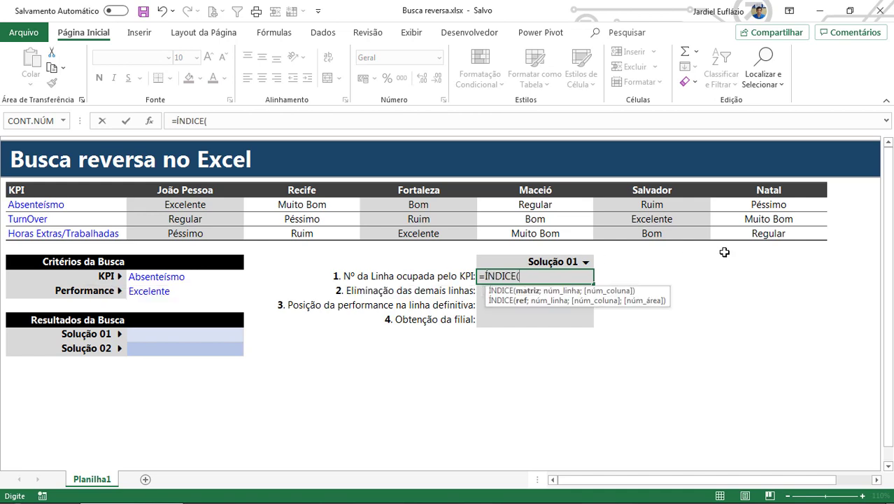
{"action": "key", "text": "shift+F3"}
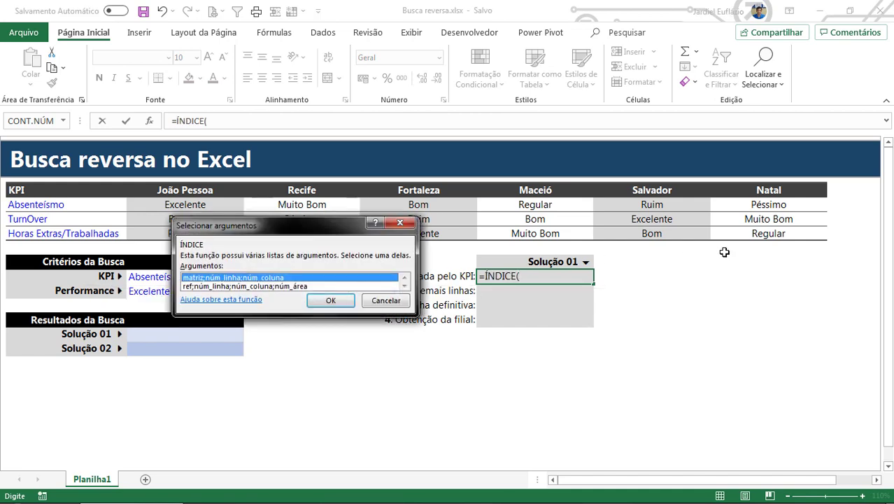
{"action": "key", "text": "Escape"}
{"action": "key", "text": "shift+F3"}
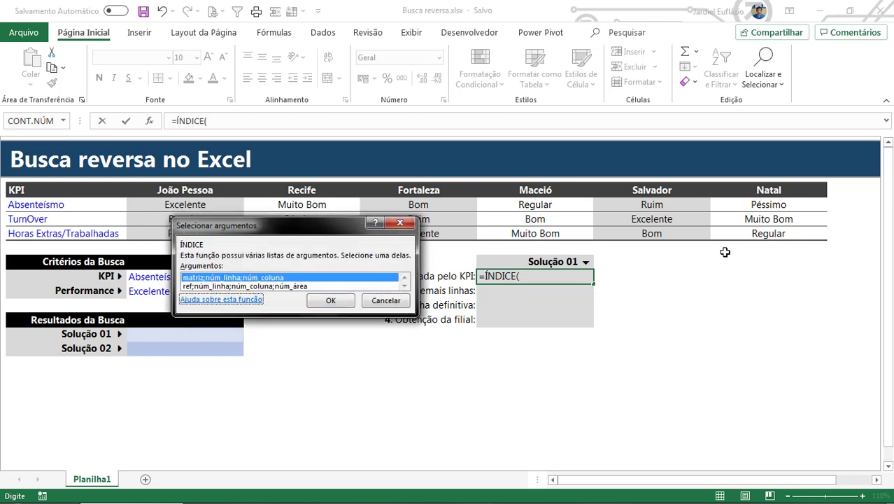
{"action": "left_click", "coordinate": [327, 303]}
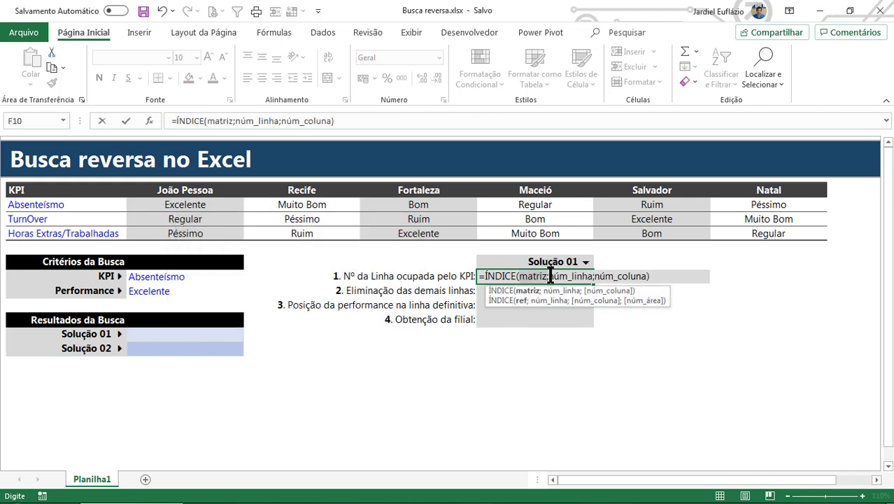
Step: Replace the núm_linha argument of the ÍNDICE template in F10 with an empty CORRESP() function
{"action": "left_click", "coordinate": [590, 276]}
{"action": "type", "text": "corr"}
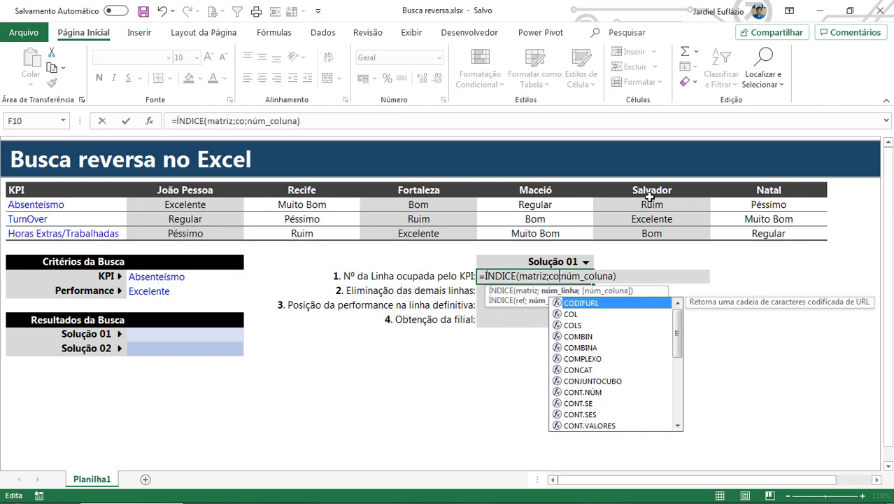
{"action": "key", "text": "Down"}
{"action": "key", "text": "Tab"}
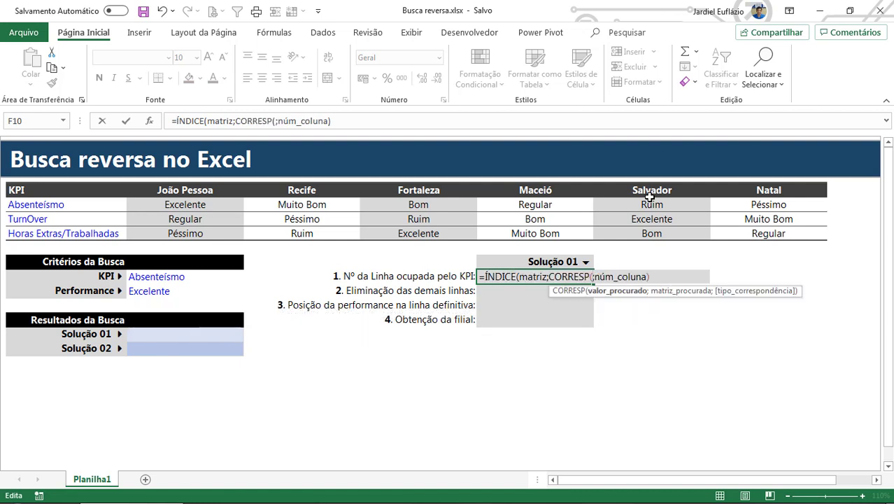
{"action": "type", "text": ")"}
Step: Replace the núm_coluna argument with an empty CORRESP() function and discard the demonstration formula in F10
{"action": "key", "text": "Right"}
{"action": "key", "text": "Right"}
{"action": "key", "text": "Right"}
{"action": "key", "text": "Right"}
{"action": "key", "text": "Right"}
{"action": "key", "text": "Right"}
{"action": "key", "text": "Right"}
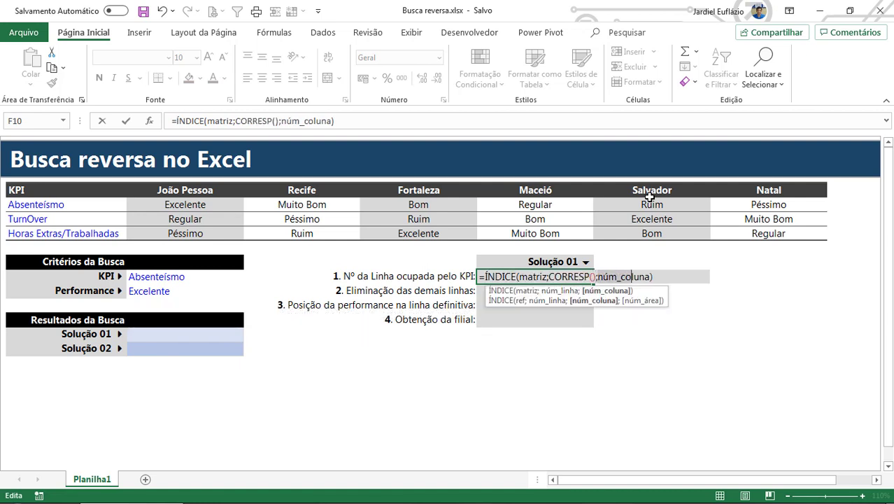
{"action": "key", "text": "Right"}
{"action": "key", "text": "Right"}
{"action": "key", "text": "Right"}
{"action": "key", "text": "ctrl+shift+Left"}
{"action": "type", "text": "corr"}
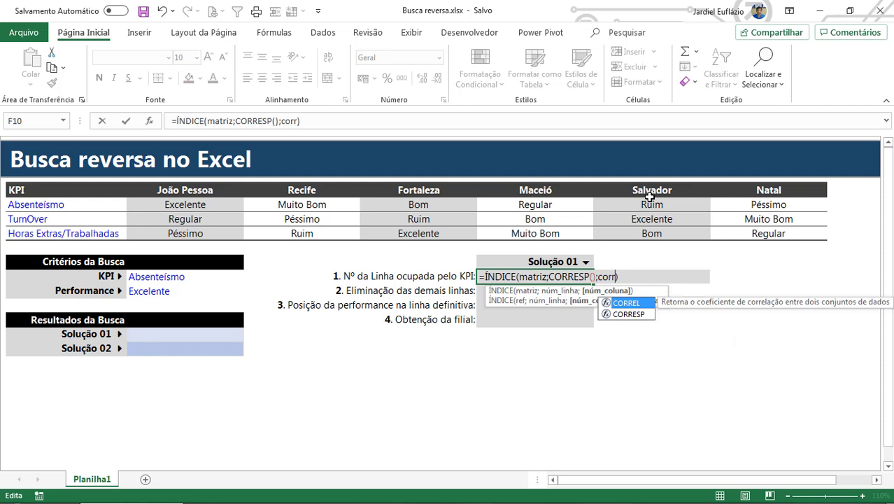
{"action": "key", "text": "Down"}
{"action": "key", "text": "Tab"}
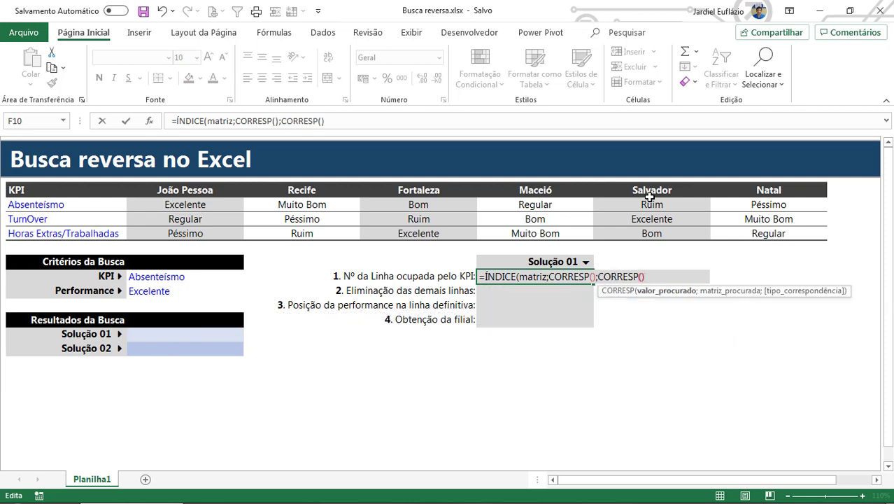
{"action": "type", "text": ")"}
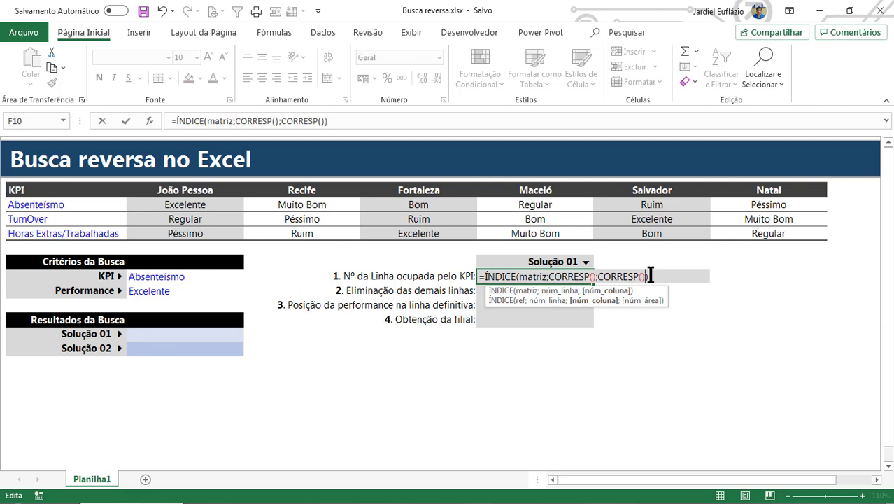
{"action": "key", "text": "Escape"}
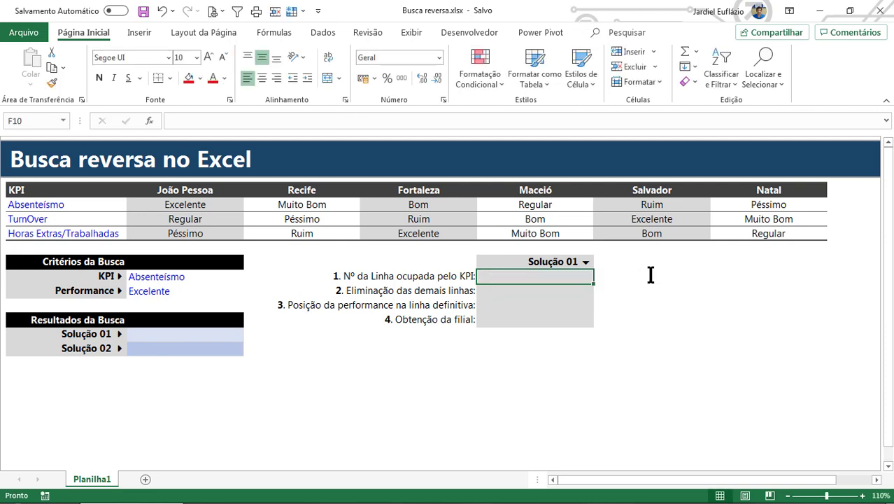
Step: Review the four Solução 01 step labels, the KPI row number cell F10 and the first KPI name
{"action": "left_click_drag", "start_coordinate": [448, 277], "coordinate": [443, 319]}
{"action": "left_click_drag", "start_coordinate": [433, 279], "coordinate": [438, 319]}
{"action": "left_click", "coordinate": [503, 274]}
{"action": "left_click", "coordinate": [104, 203]}
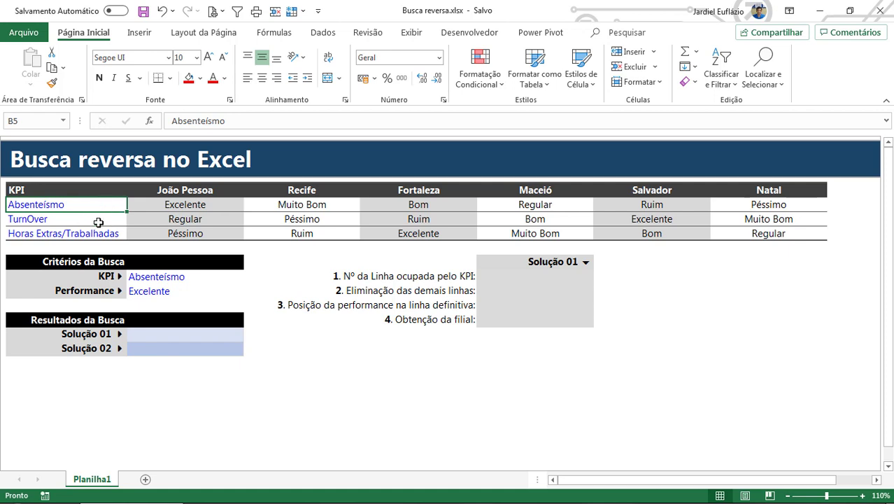
Step: Set the KPI search criterion to TurnOver and locate that name in the KPI column
{"action": "left_click", "coordinate": [175, 276]}
{"action": "left_click", "coordinate": [249, 277]}
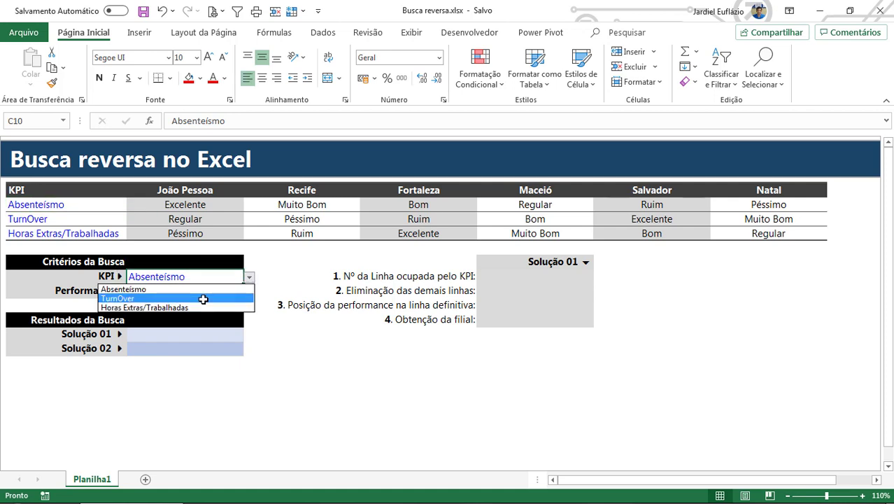
{"action": "left_click", "coordinate": [203, 299]}
{"action": "left_click", "coordinate": [110, 234]}
{"action": "left_click", "coordinate": [109, 217]}
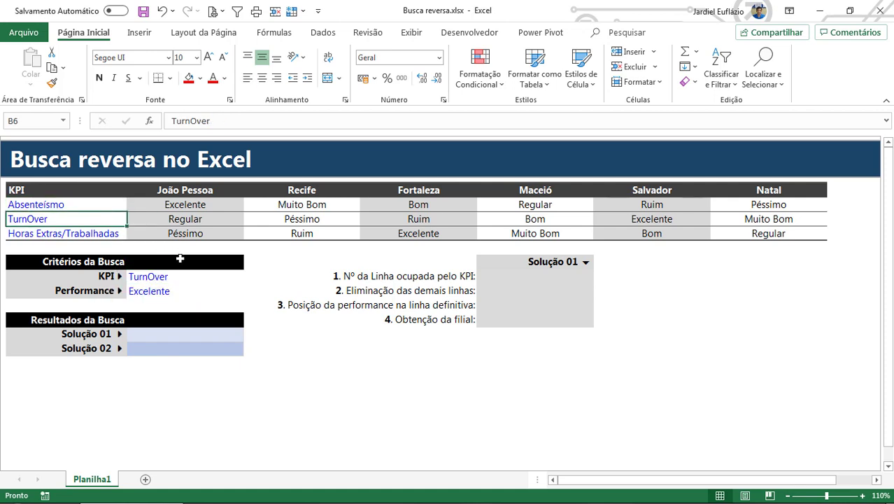
Step: Set the KPI search criterion to Horas Extras/Trabalhadas and compare it with the KPI names in B5:B7
{"action": "left_click", "coordinate": [203, 277]}
{"action": "left_click", "coordinate": [249, 276]}
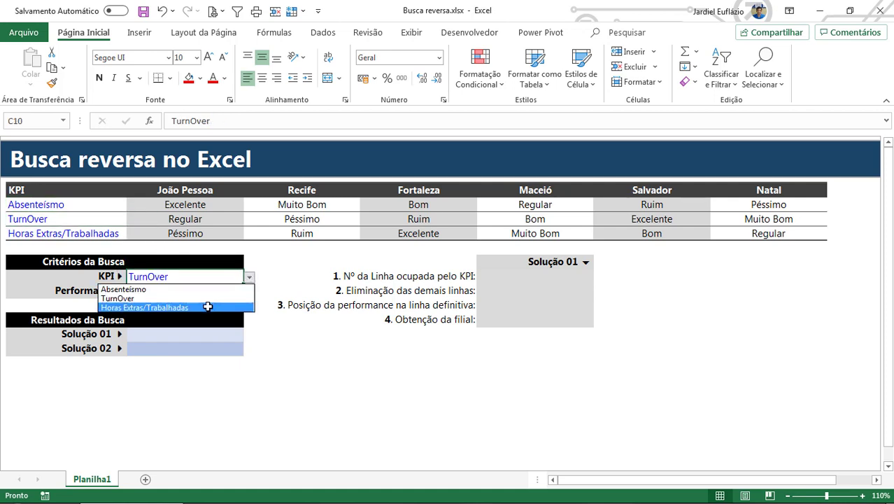
{"action": "left_click", "coordinate": [208, 306]}
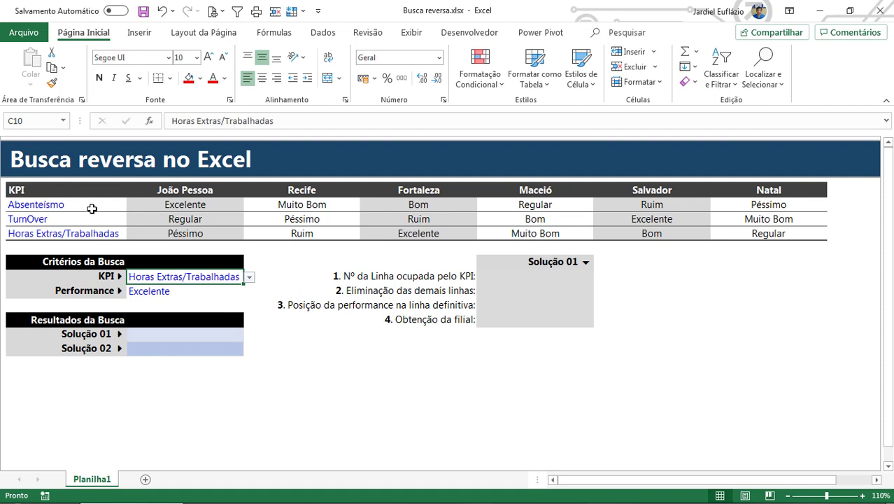
{"action": "left_click_drag", "start_coordinate": [90, 206], "coordinate": [89, 235]}
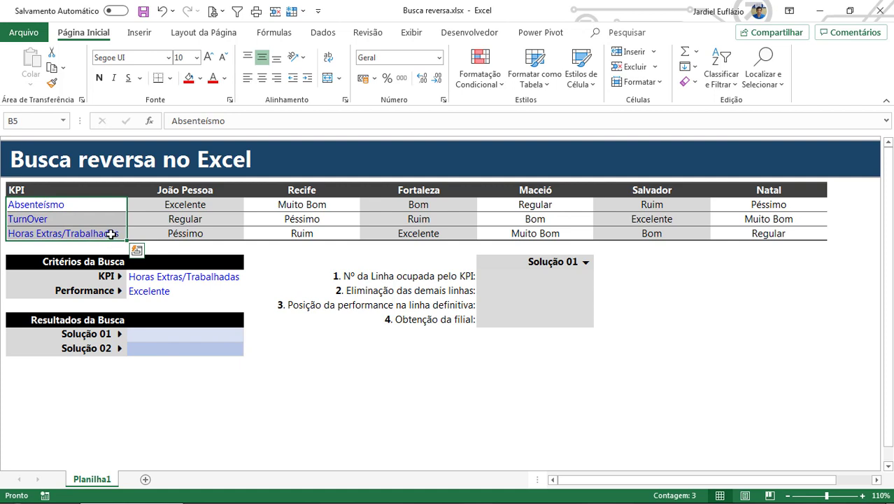
{"action": "left_click", "coordinate": [198, 279]}
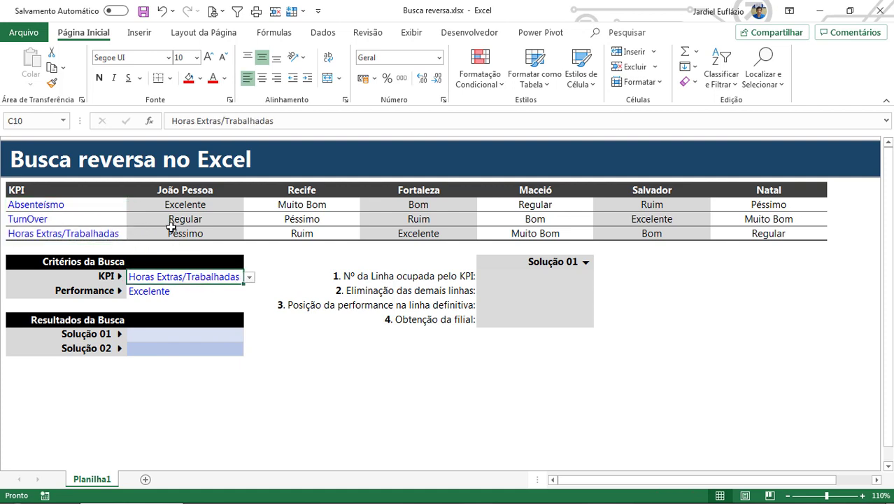
Step: Set the KPI search criterion back to TurnOver and select the KPI names in B5:B7
{"action": "left_click", "coordinate": [248, 277]}
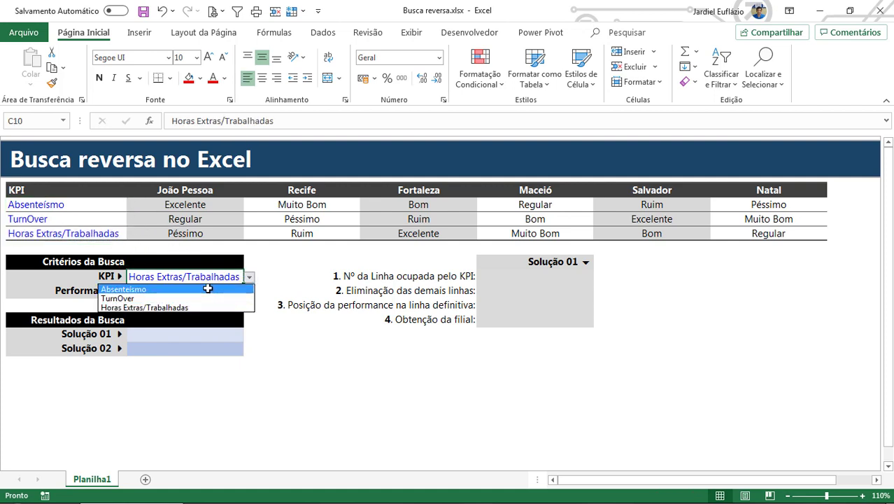
{"action": "left_click", "coordinate": [210, 298]}
{"action": "left_click_drag", "start_coordinate": [93, 202], "coordinate": [105, 245]}
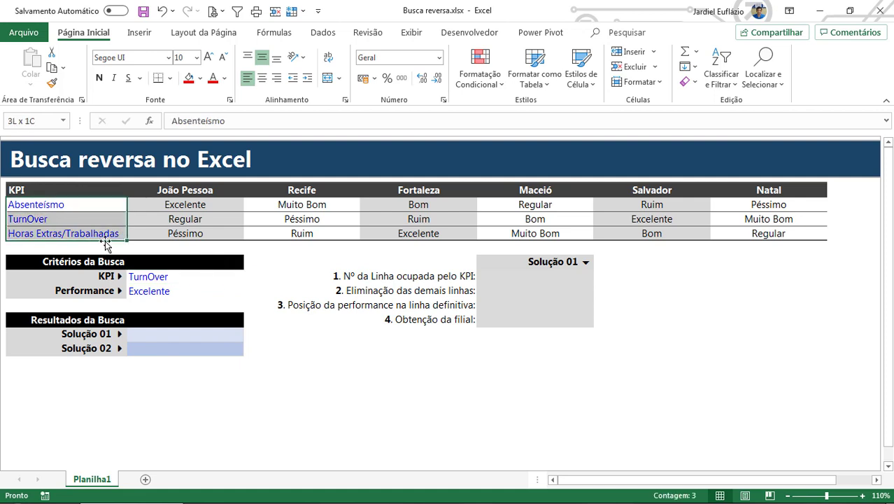
Step: Enter =CORRESP(C10;B5:B7;0) in F10 to find the row number of the chosen KPI
{"action": "left_click", "coordinate": [499, 274]}
{"action": "type", "text": "=cco"}
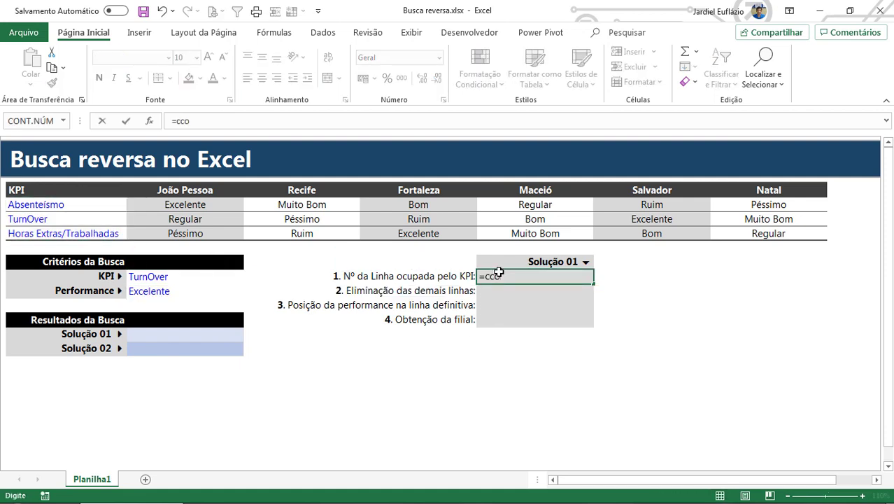
{"action": "key", "text": "BackSpace"}
{"action": "key", "text": "BackSpace"}
{"action": "type", "text": "orres"}
{"action": "key", "text": "Tab"}
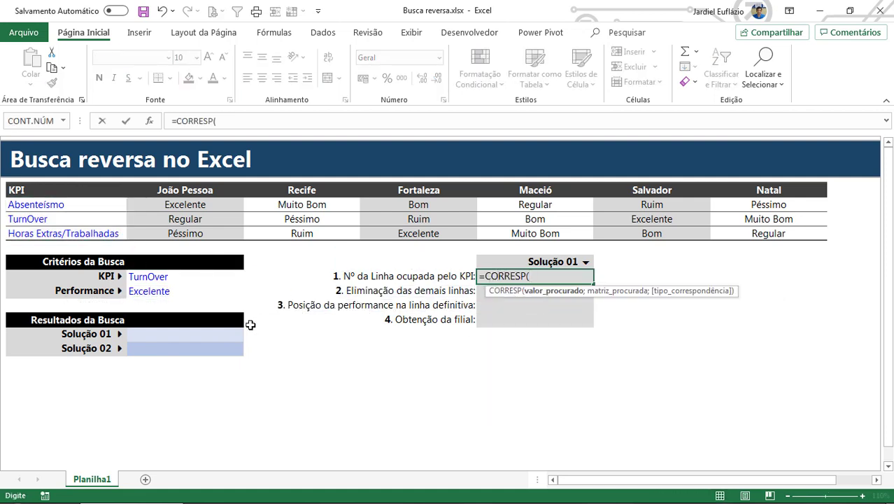
{"action": "left_click", "coordinate": [165, 278]}
{"action": "type", "text": ";"}
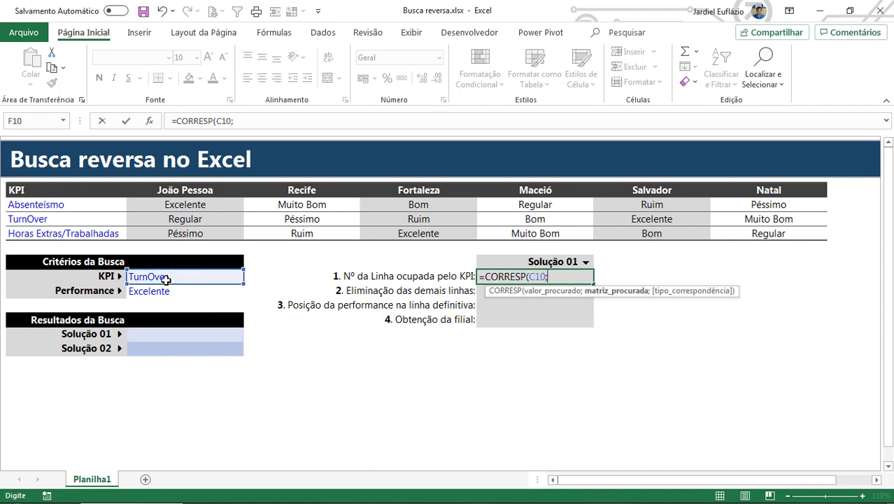
{"action": "left_click_drag", "start_coordinate": [109, 205], "coordinate": [106, 233]}
{"action": "type", "text": ";0"}
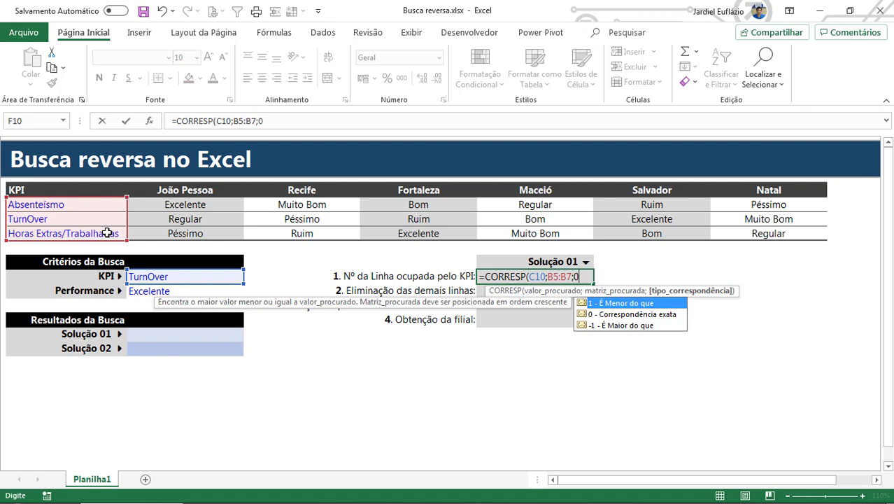
{"action": "key", "text": "Return"}
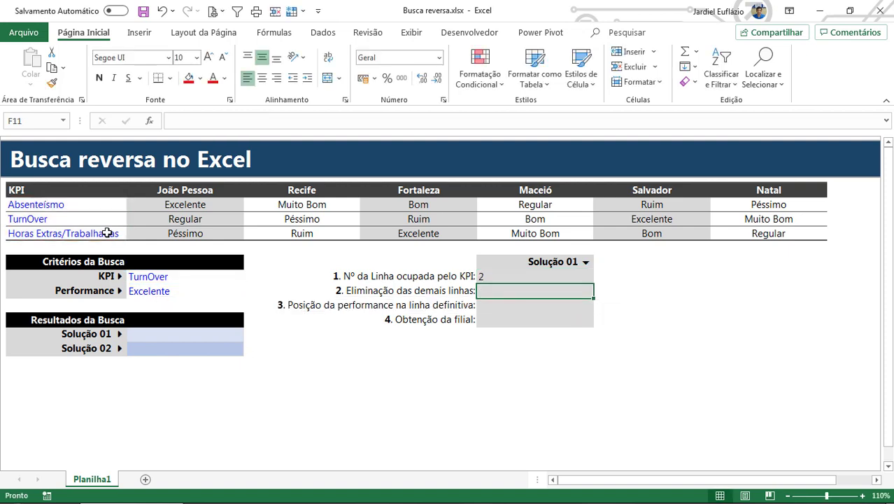
Step: Check the row number formula in F10 against the KPI criterion and the KPI names in B5:B7
{"action": "left_click", "coordinate": [186, 277]}
{"action": "left_click", "coordinate": [481, 280]}
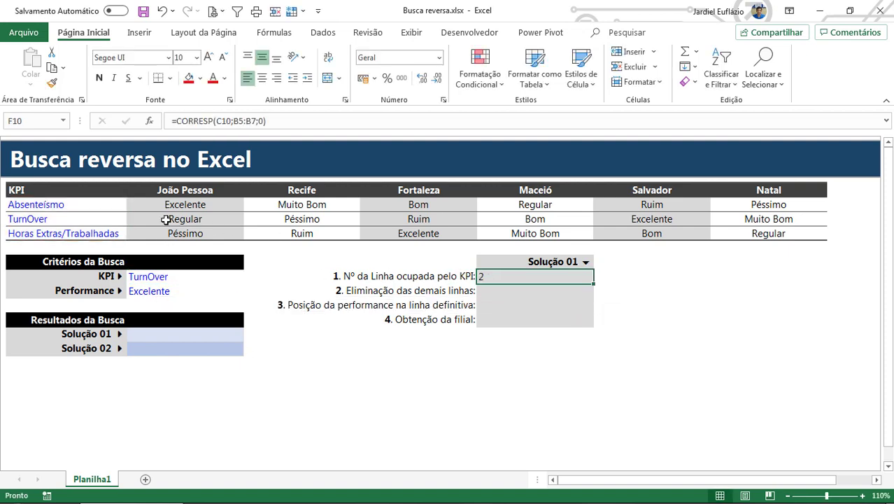
{"action": "left_click_drag", "start_coordinate": [67, 204], "coordinate": [70, 228]}
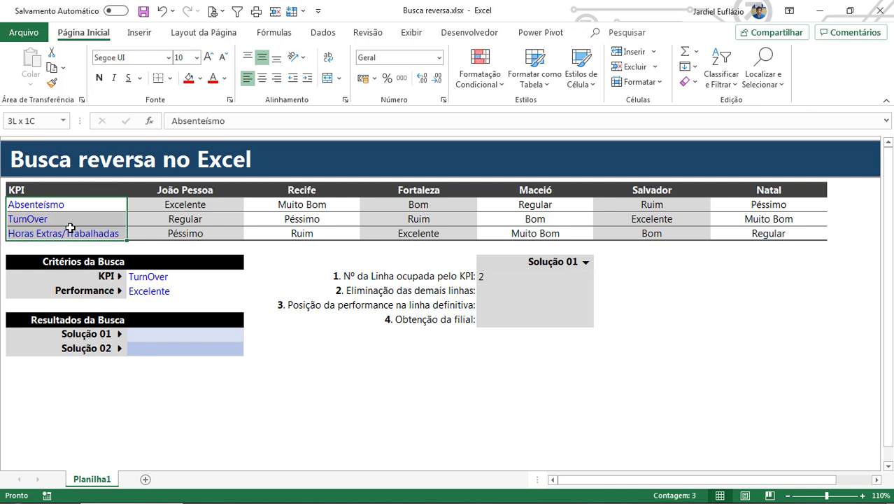
{"action": "left_click", "coordinate": [498, 277]}
Step: Test the row number formula with the KPI criterion set to Absenteísmo and Horas Extras/Trabalhadas, and restore TurnOver
{"action": "left_click", "coordinate": [180, 277]}
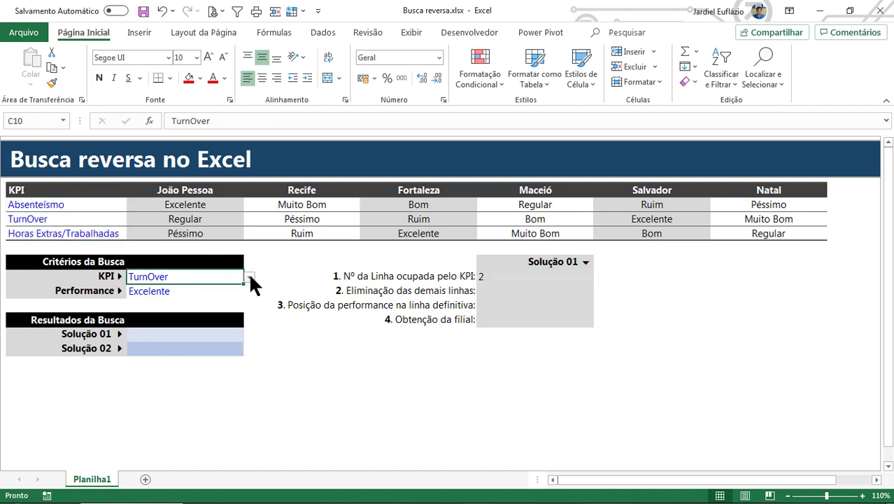
{"action": "left_click", "coordinate": [249, 278]}
{"action": "left_click", "coordinate": [206, 289]}
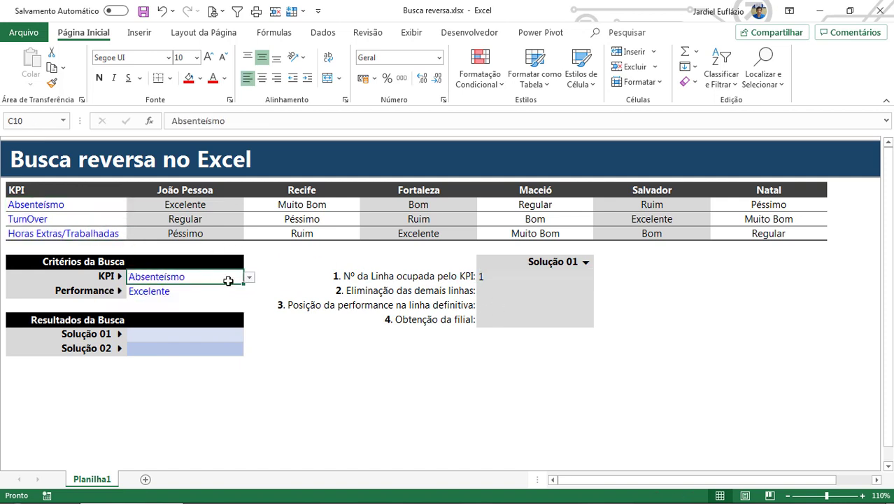
{"action": "left_click", "coordinate": [249, 277]}
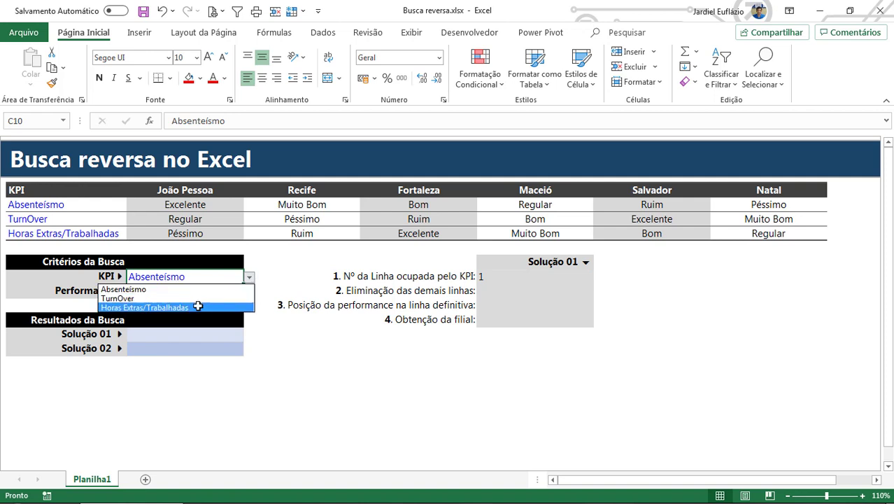
{"action": "left_click", "coordinate": [200, 307]}
{"action": "left_click", "coordinate": [510, 276]}
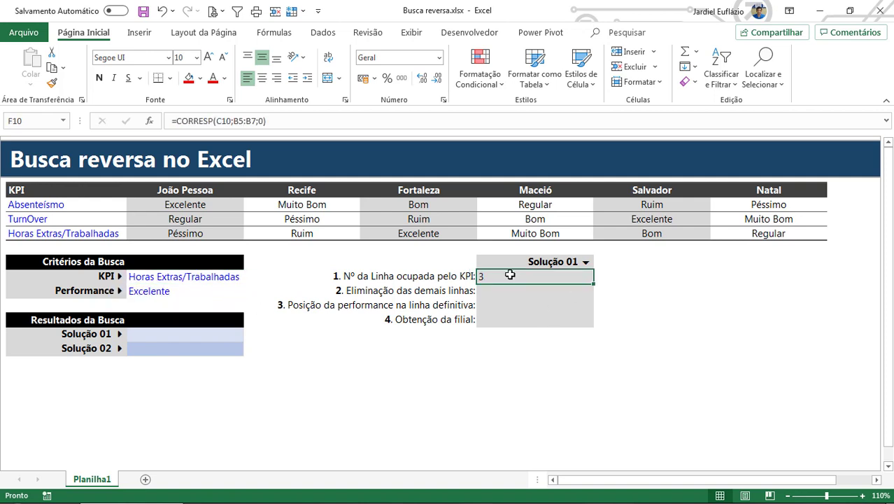
{"action": "left_click", "coordinate": [242, 277]}
{"action": "left_click", "coordinate": [249, 277]}
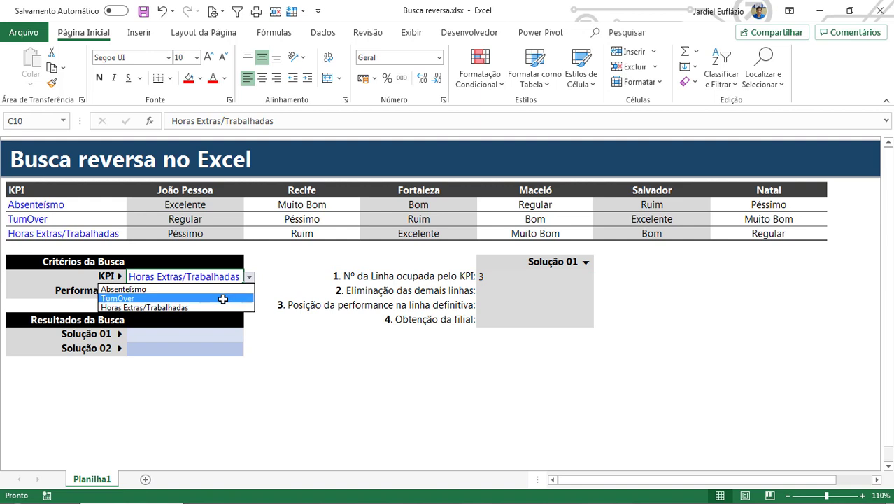
{"action": "left_click", "coordinate": [222, 299]}
{"action": "left_click", "coordinate": [500, 278]}
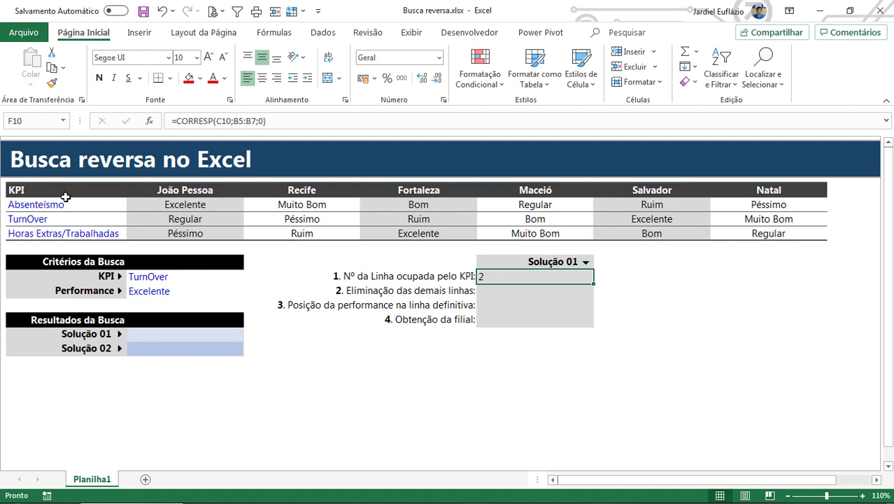
Step: Review the ratings grid B5:H7, the KPI criterion and the row number in F10
{"action": "left_click_drag", "start_coordinate": [63, 204], "coordinate": [759, 236]}
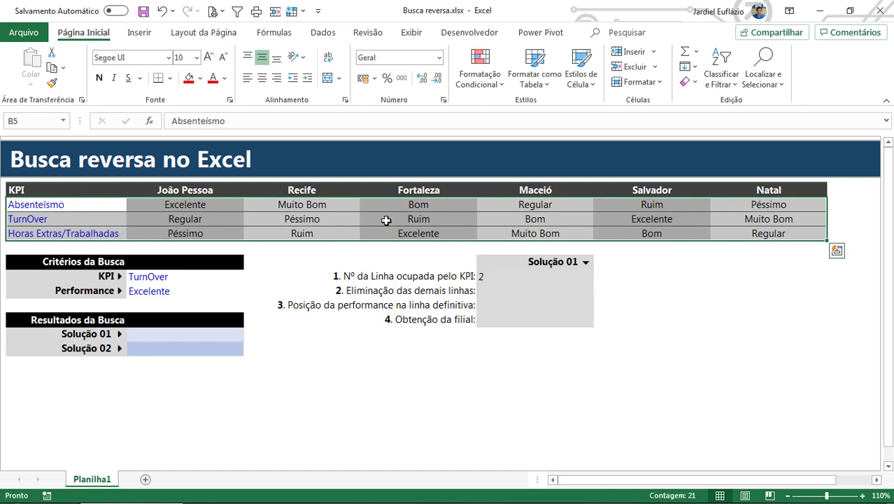
{"action": "key", "text": "ctrl+c"}
{"action": "left_click", "coordinate": [174, 278]}
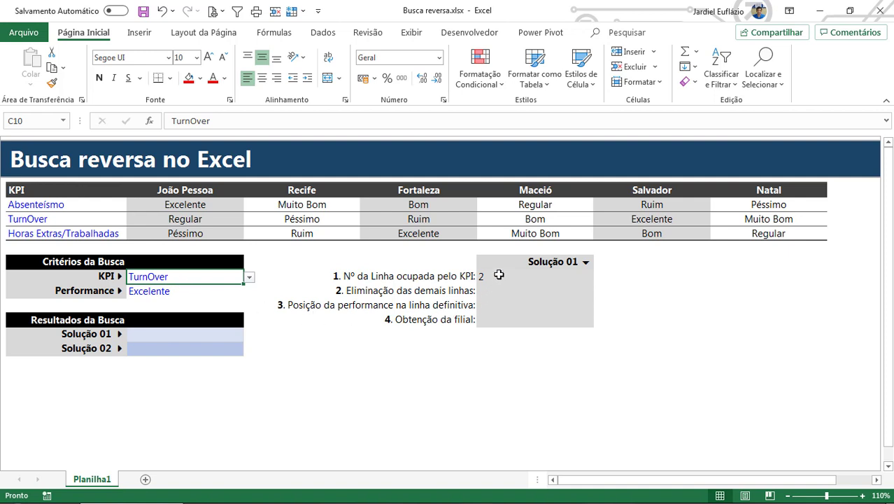
{"action": "left_click", "coordinate": [499, 276]}
{"action": "left_click", "coordinate": [94, 205]}
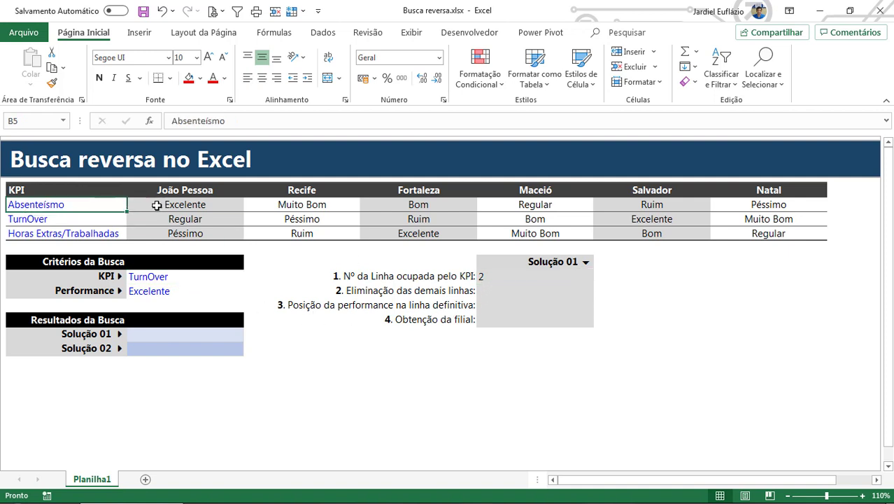
Step: Fill the Absenteísmo and Horas Extras/Trabalhadas ratings, C5:H5 and C7:H7, with red and select the TurnOver ratings
{"action": "left_click_drag", "start_coordinate": [158, 205], "coordinate": [774, 206]}
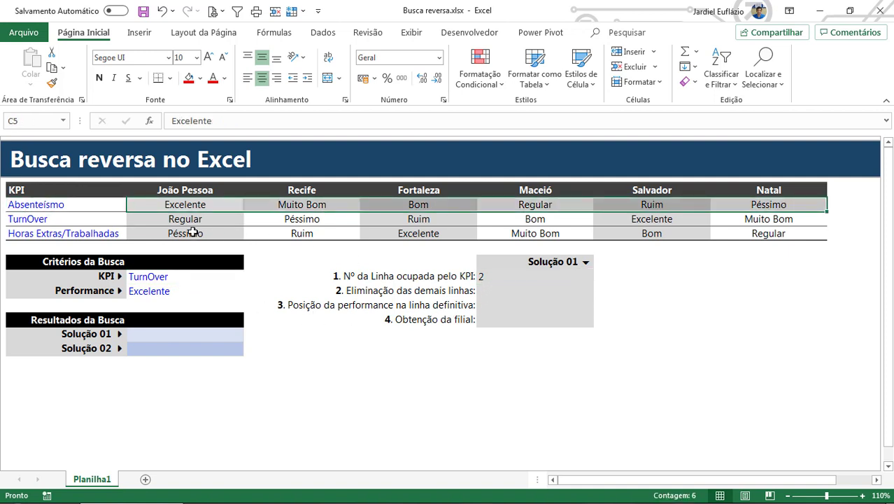
{"action": "left_click_drag", "start_coordinate": [184, 231], "coordinate": [752, 233]}
{"action": "left_click", "coordinate": [187, 78]}
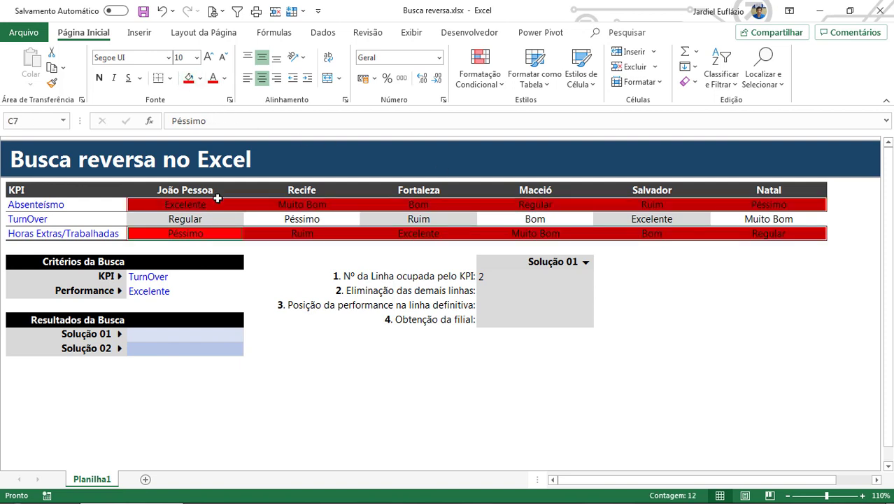
{"action": "left_click", "coordinate": [204, 219]}
{"action": "left_click_drag", "start_coordinate": [365, 220], "coordinate": [753, 219]}
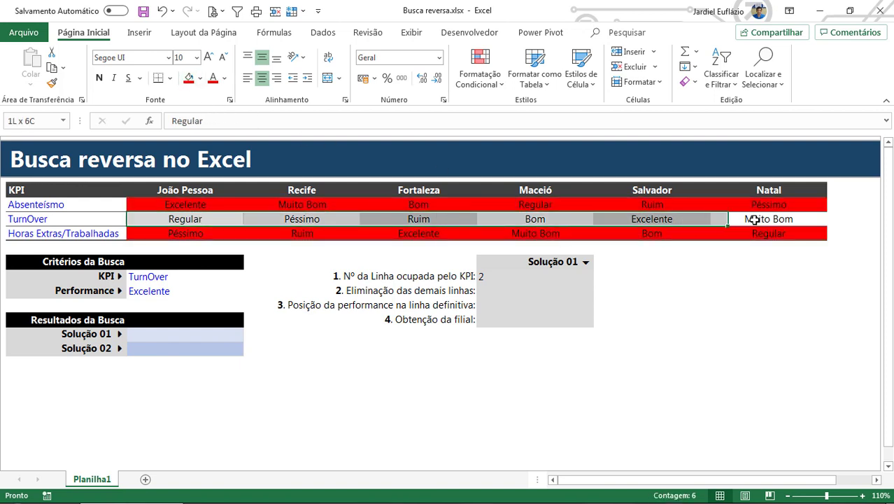
Step: Format the TurnOver ratings, C6:H6, with a green fill and white font
{"action": "left_click", "coordinate": [200, 78]}
{"action": "left_click", "coordinate": [243, 201]}
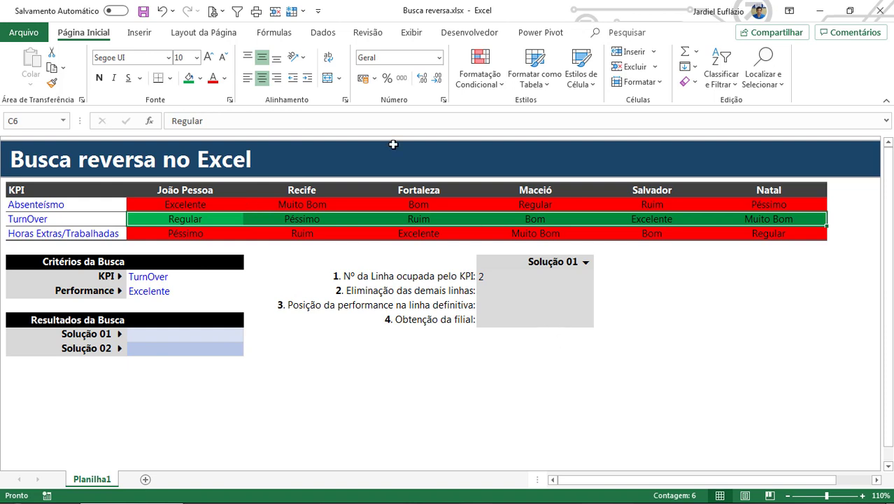
{"action": "left_click", "coordinate": [224, 78]}
{"action": "left_click", "coordinate": [219, 129]}
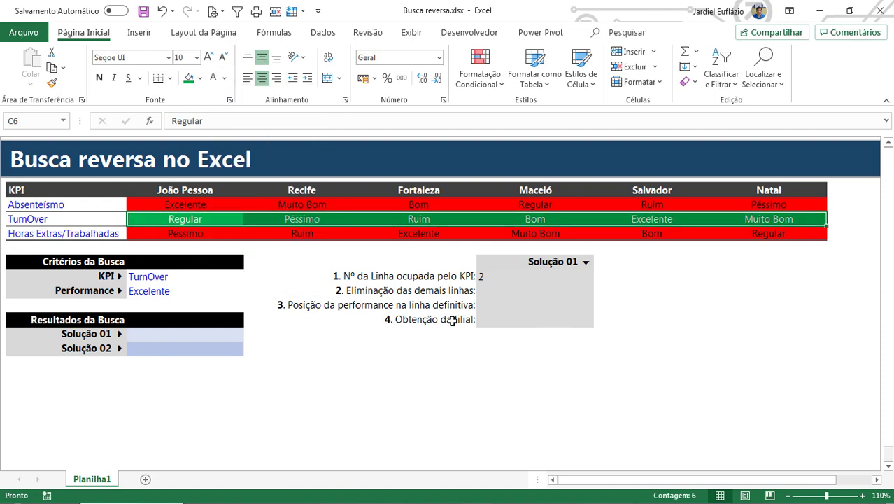
{"action": "left_click", "coordinate": [608, 389]}
Step: Compare the row number formula in F10 with the TurnOver ratings row and the other rows of the grid
{"action": "left_click", "coordinate": [486, 277]}
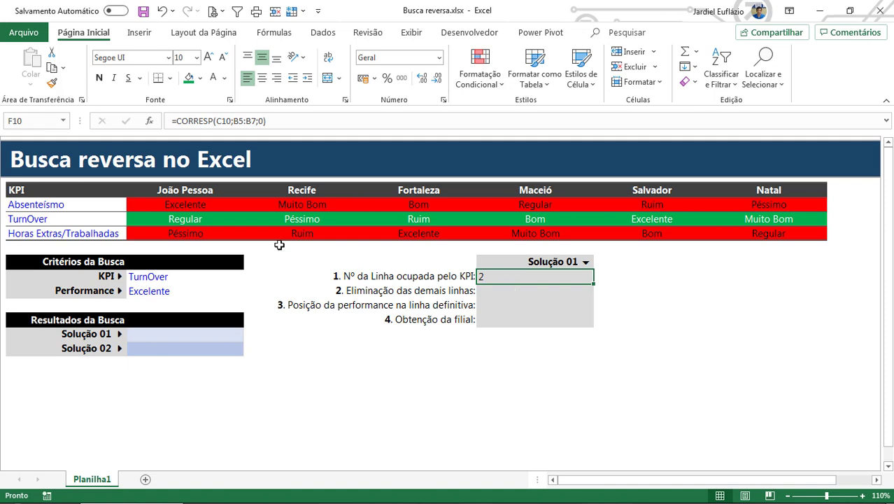
{"action": "left_click_drag", "start_coordinate": [159, 222], "coordinate": [767, 221]}
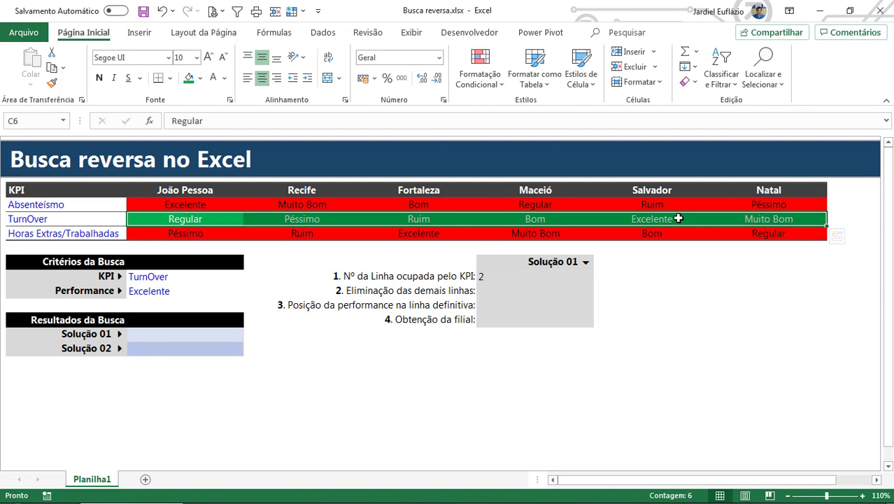
{"action": "left_click_drag", "start_coordinate": [180, 203], "coordinate": [164, 234]}
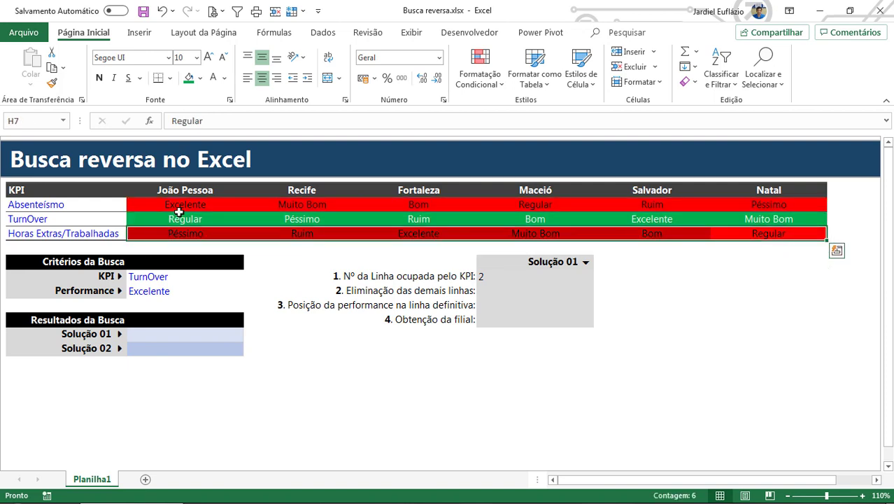
Step: Write =ÍNDICE(C5:H7;F10;) in F11 to keep only the chosen KPI's row, leaving the column argument empty
{"action": "left_click", "coordinate": [488, 289]}
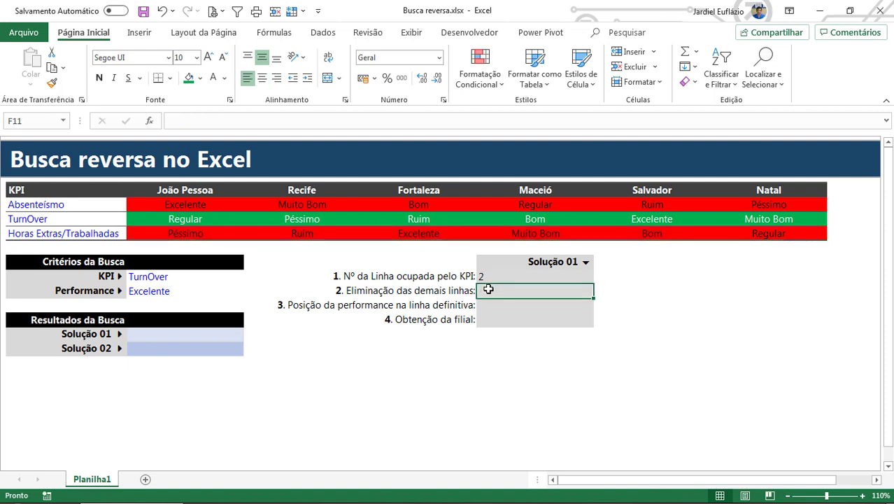
{"action": "type", "text": "=ÍNDICE("}
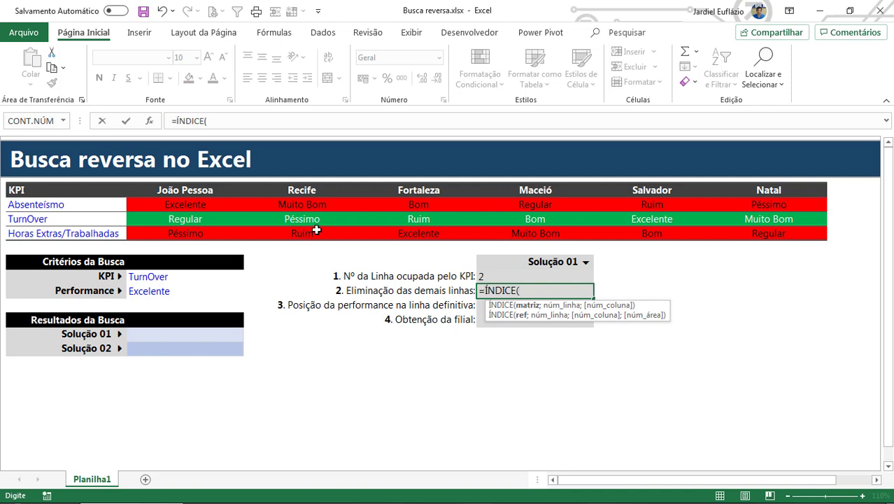
{"action": "left_click_drag", "start_coordinate": [150, 203], "coordinate": [766, 235]}
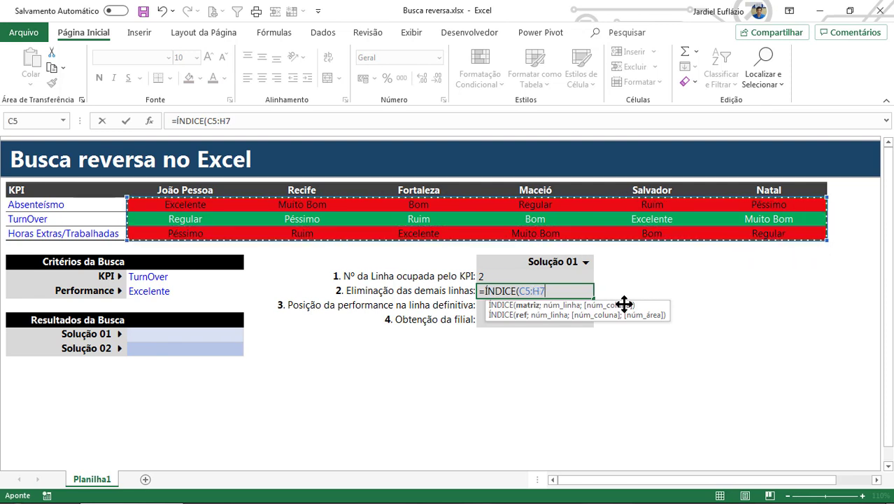
{"action": "type", "text": ";"}
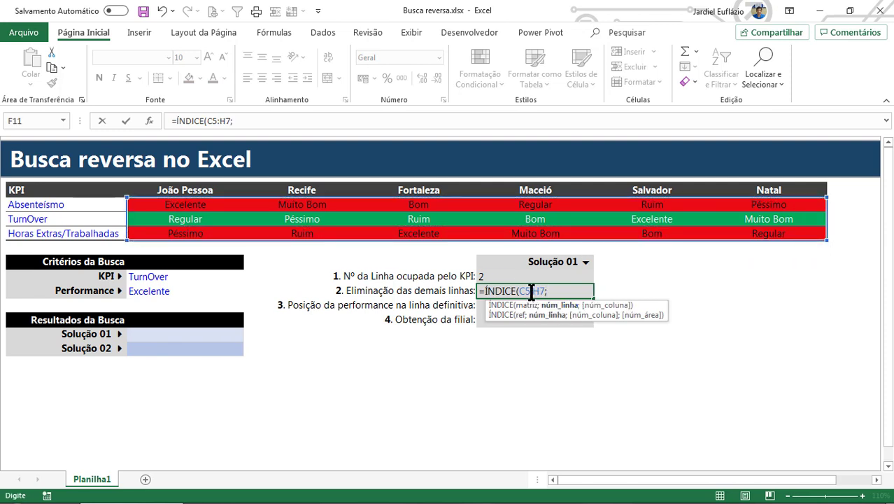
{"action": "left_click", "coordinate": [501, 276]}
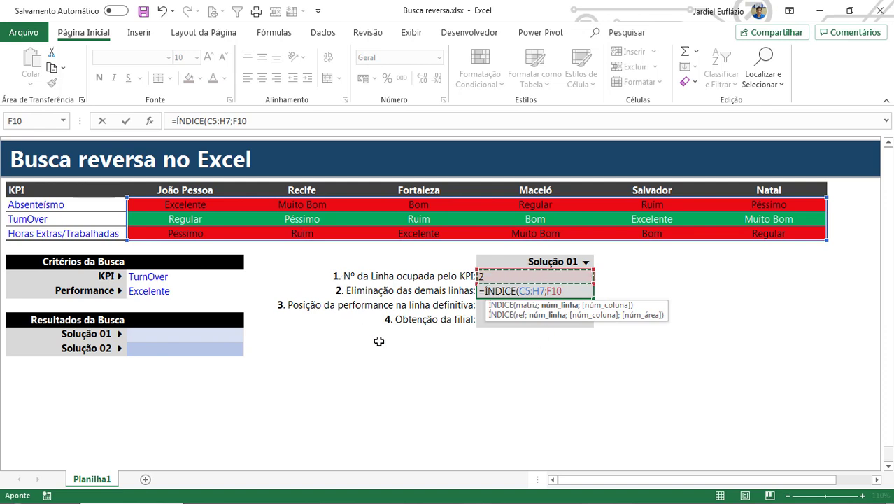
{"action": "type", "text": ";"}
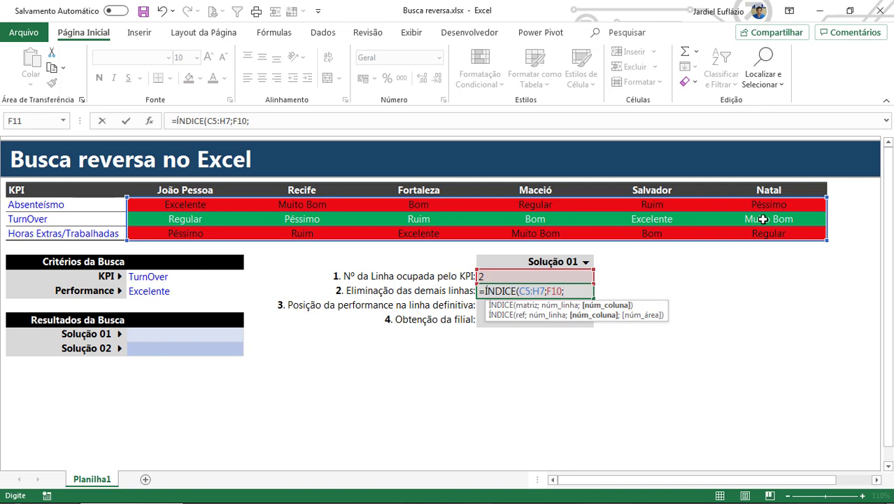
{"action": "type", "text": ")"}
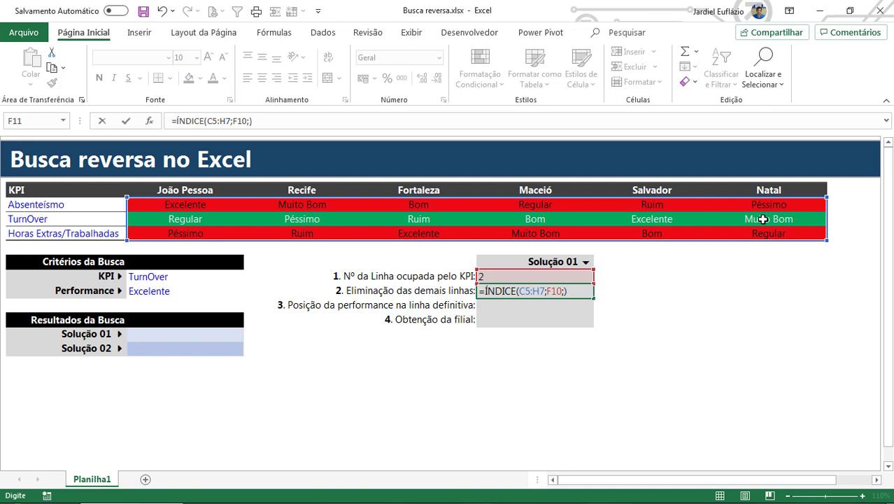
Step: Preview the array behind the ÍNDICE formula in F11, restore the formula and commit it
{"action": "key", "text": "F9"}
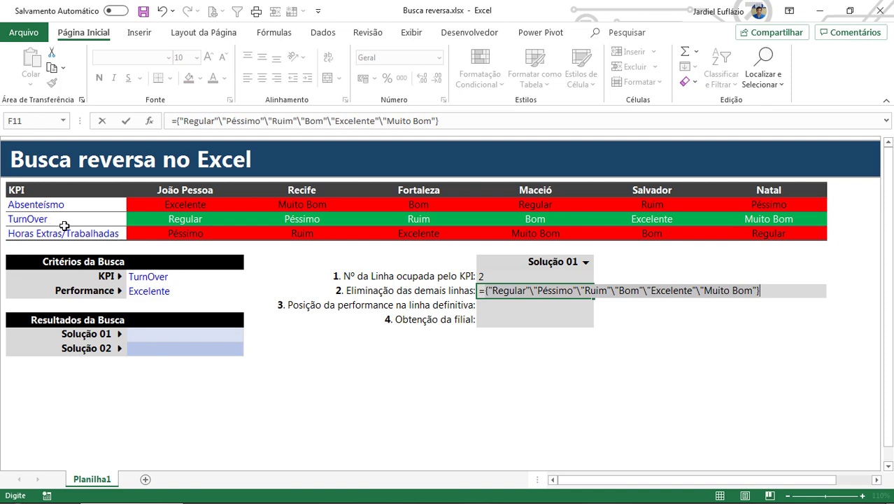
{"action": "left_click", "coordinate": [506, 289]}
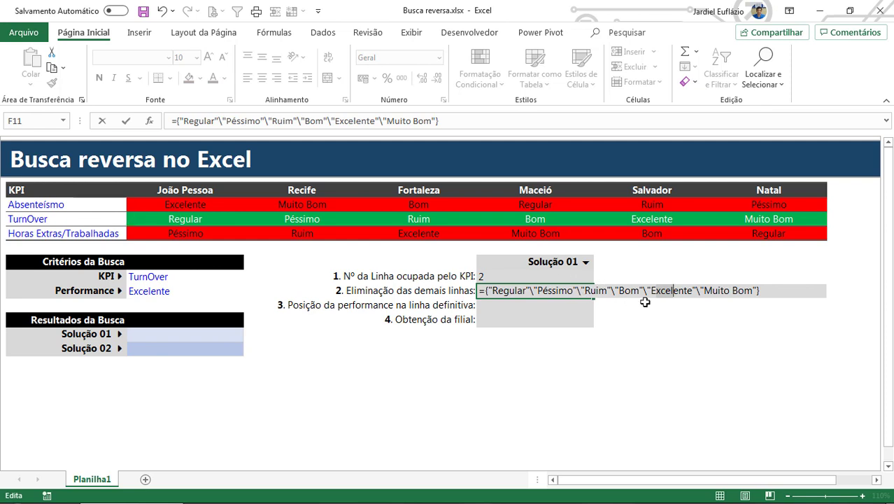
{"action": "key", "text": "ctrl+z"}
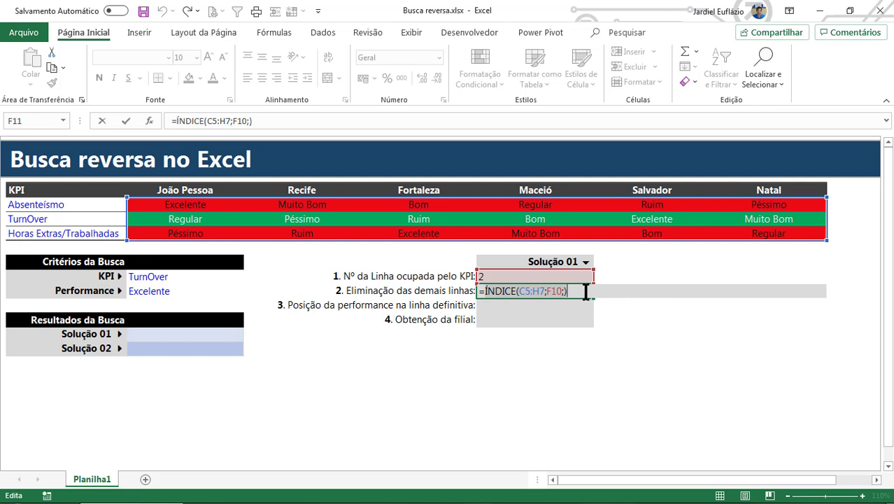
{"action": "key", "text": "Return"}
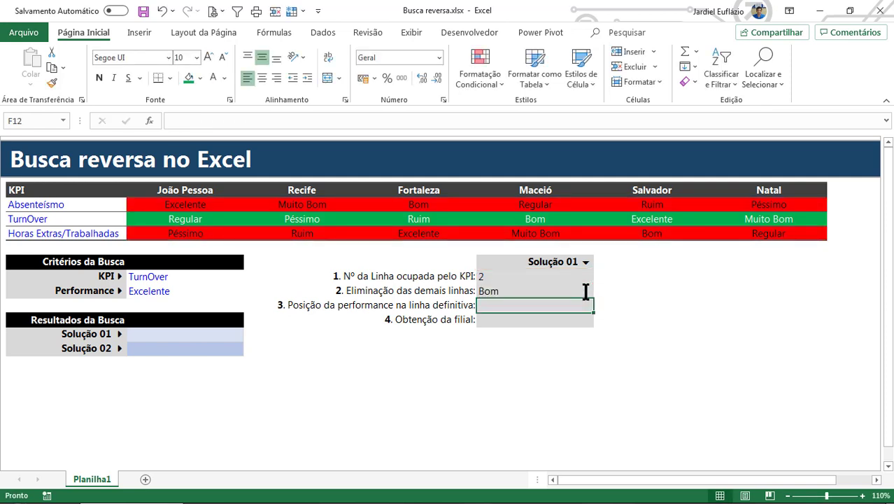
Step: Evaluate the committed ÍNDICE formula in F11 as an array, keep the formula, and review the label of stage 3
{"action": "double_click", "coordinate": [586, 291]}
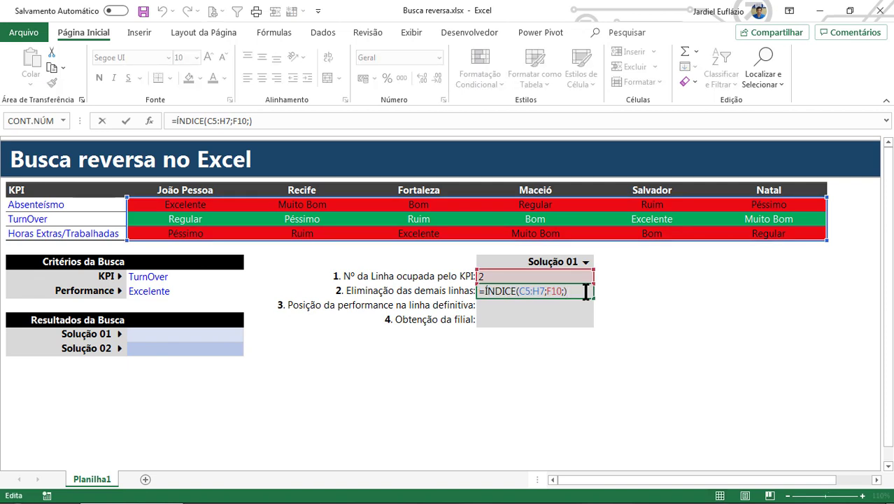
{"action": "key", "text": "F9"}
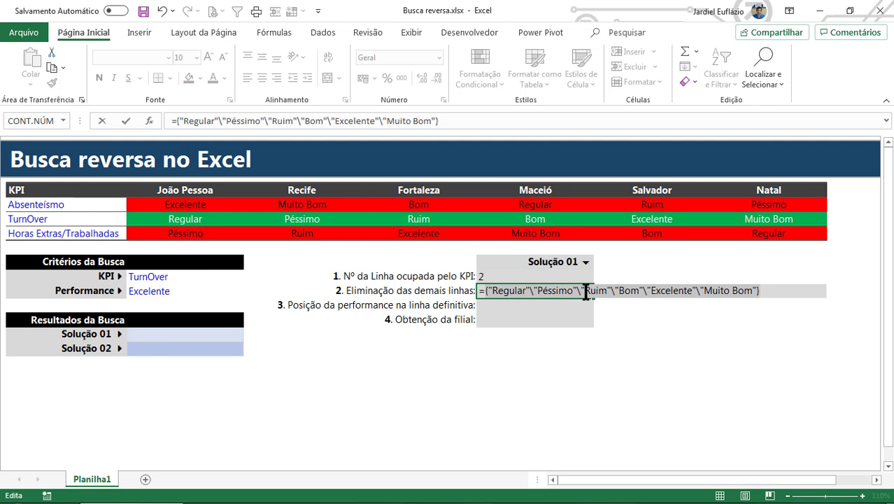
{"action": "key", "text": "ctrl+z"}
{"action": "key", "text": "Return"}
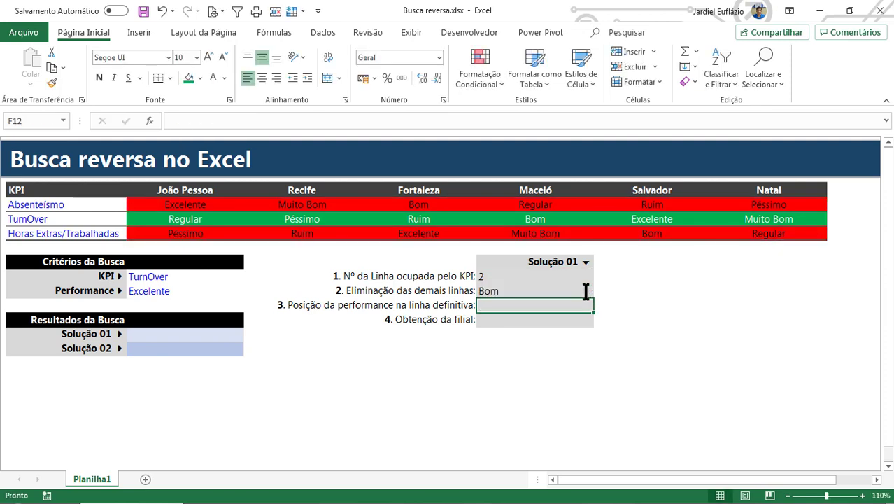
{"action": "left_click", "coordinate": [575, 290]}
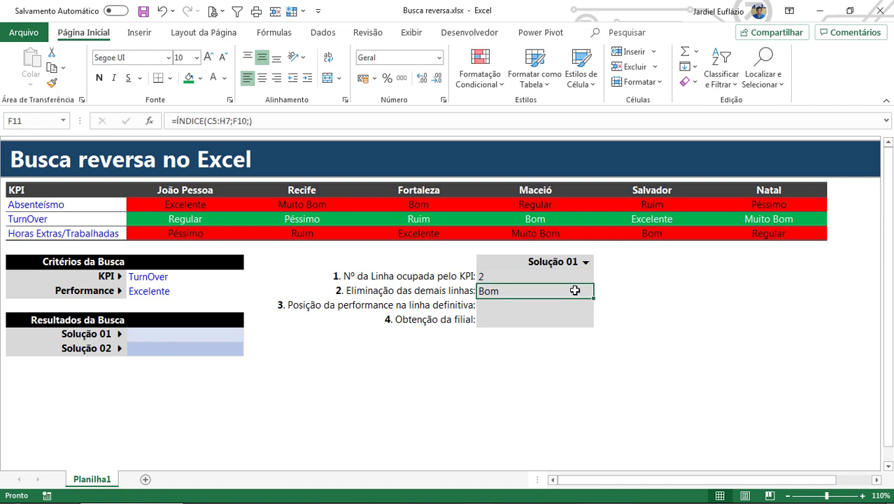
{"action": "double_click", "coordinate": [574, 289]}
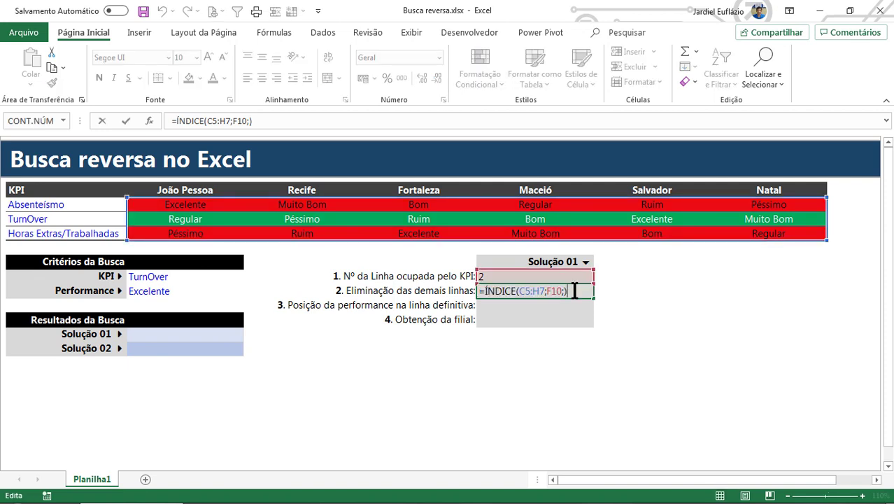
{"action": "key", "text": "Return"}
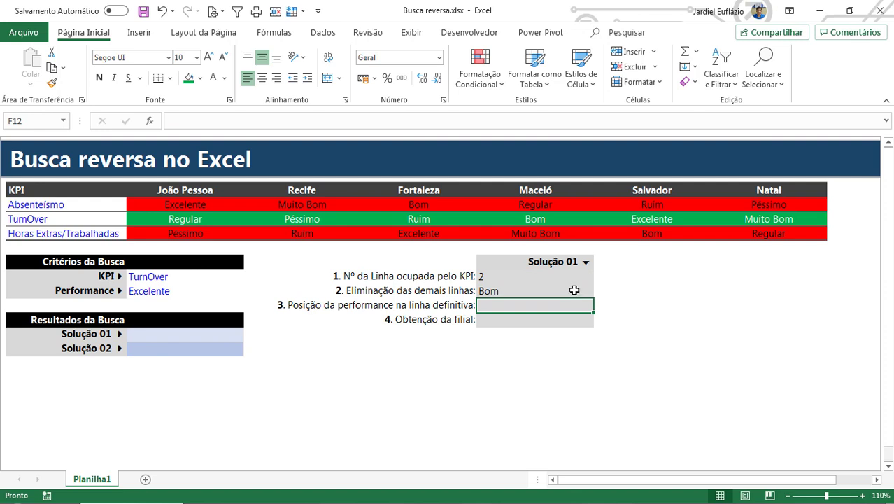
{"action": "left_click", "coordinate": [430, 308]}
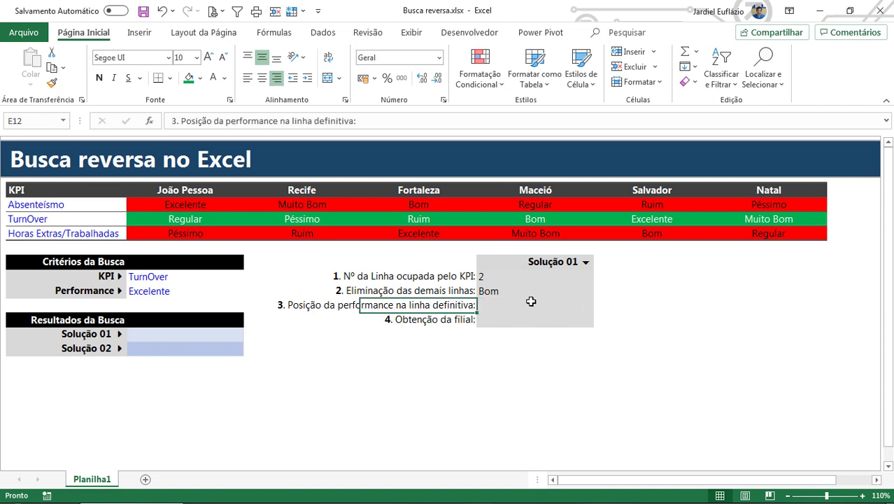
{"action": "left_click", "coordinate": [531, 301]}
Step: Inspect the ÍNDICE arguments in F11 and preview the resulting array twice, preserving the original formula
{"action": "double_click", "coordinate": [518, 290]}
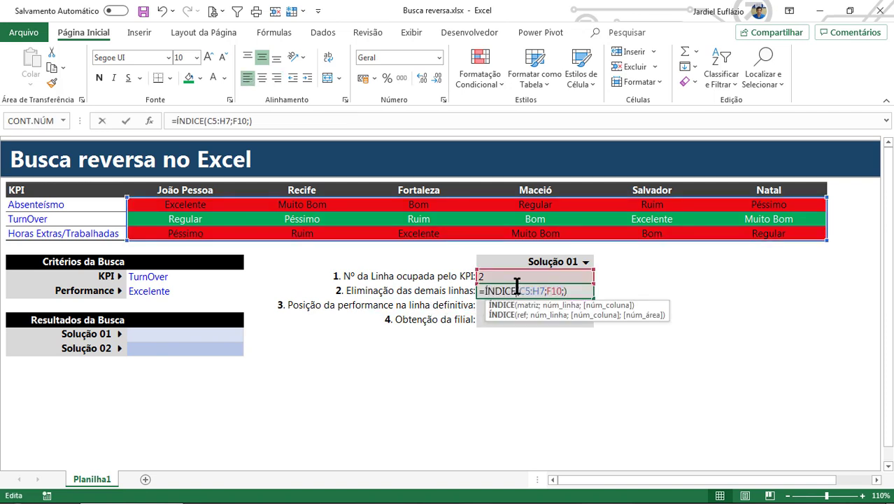
{"action": "left_click", "coordinate": [578, 292]}
{"action": "key", "text": "F9"}
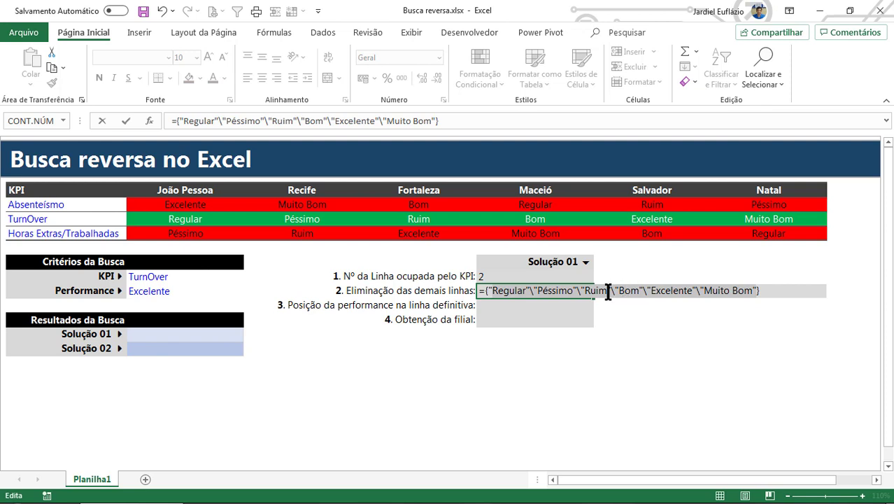
{"action": "key", "text": "ctrl+z"}
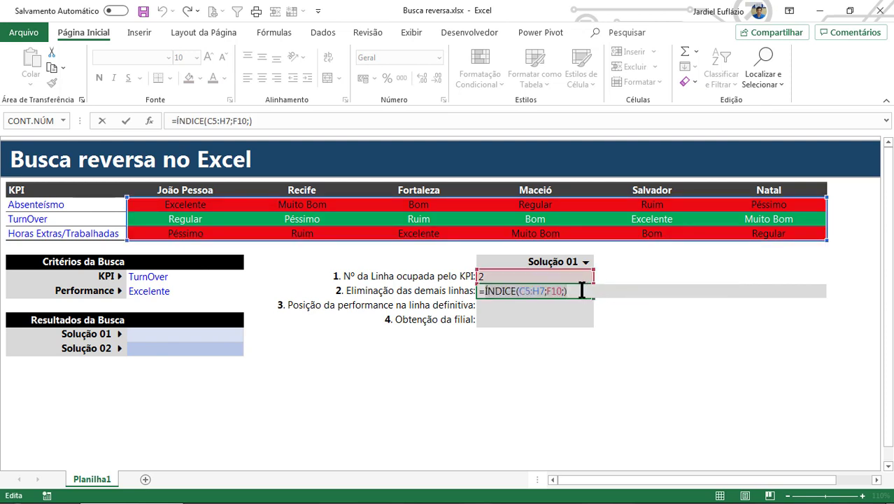
{"action": "key", "text": "Return"}
{"action": "left_click", "coordinate": [581, 290]}
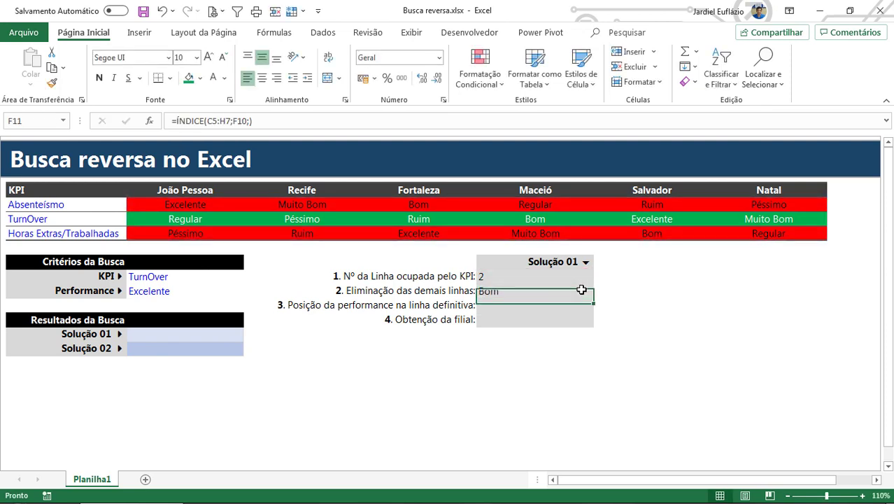
{"action": "double_click", "coordinate": [552, 290]}
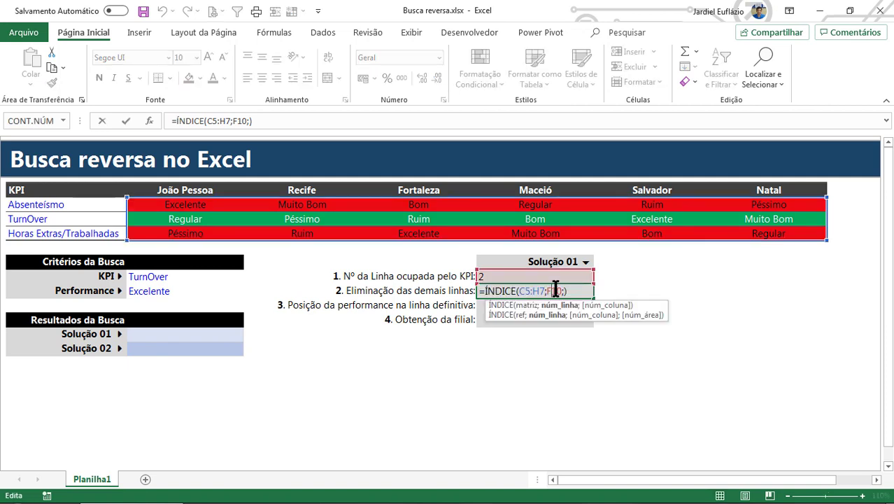
{"action": "key", "text": "F9"}
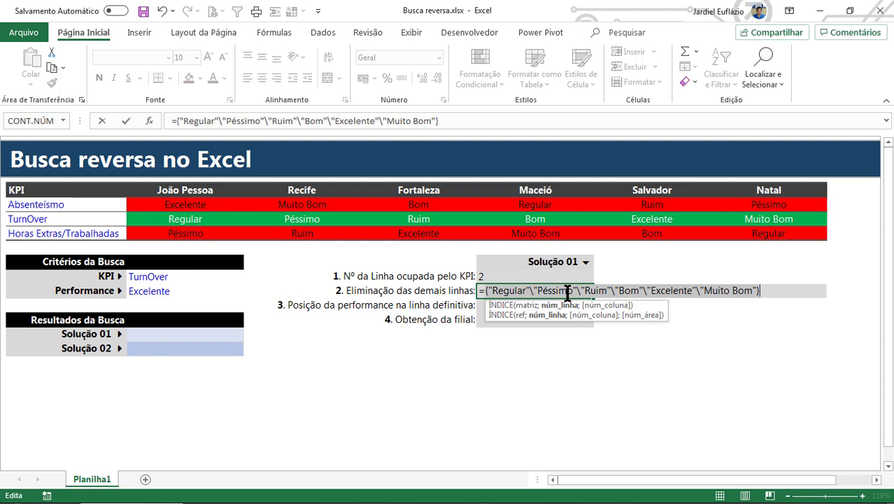
{"action": "key", "text": "Escape"}
Step: Write =CORRESP(C11;F11;0) in F12 to find the chosen performance's position, using F11 as the lookup array
{"action": "left_click", "coordinate": [526, 305]}
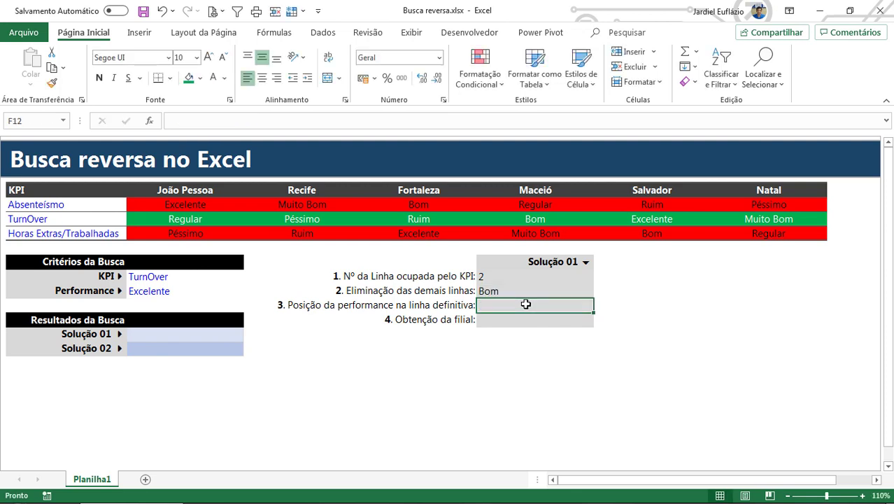
{"action": "type", "text": "=cor"}
{"action": "key", "text": "Down"}
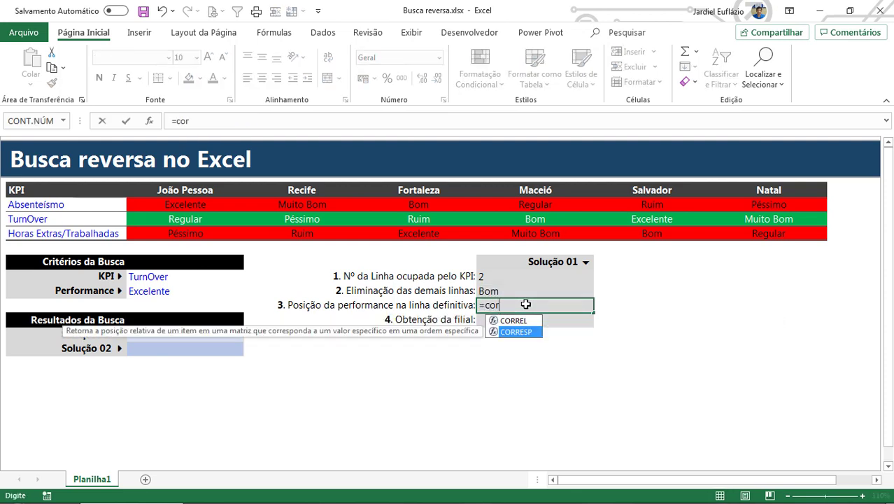
{"action": "key", "text": "Tab"}
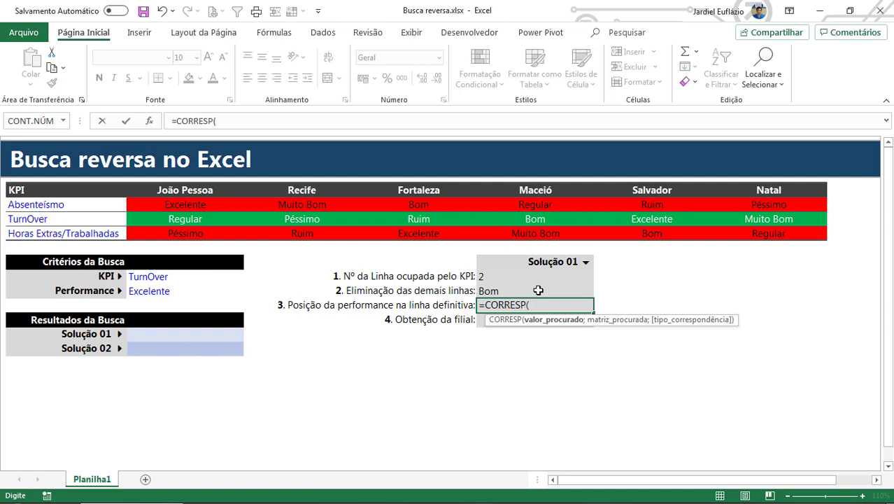
{"action": "left_click", "coordinate": [170, 292]}
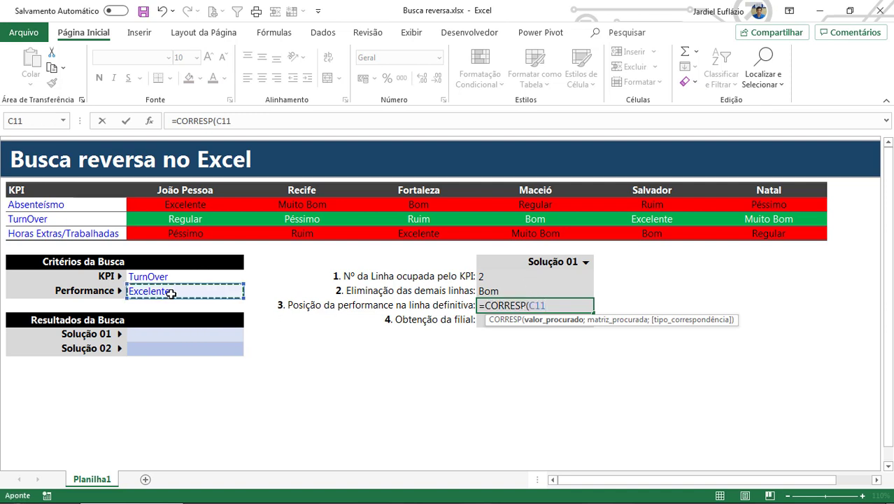
{"action": "type", "text": ";"}
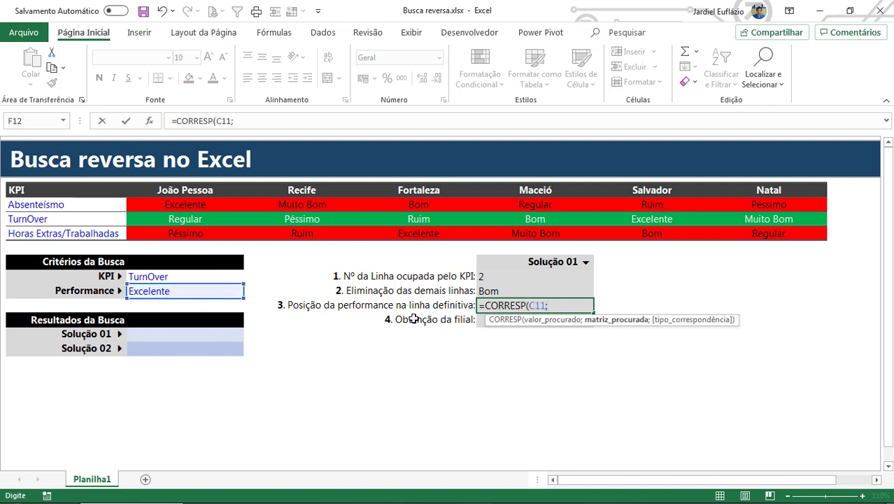
{"action": "left_click", "coordinate": [483, 290]}
{"action": "type", "text": ";0"}
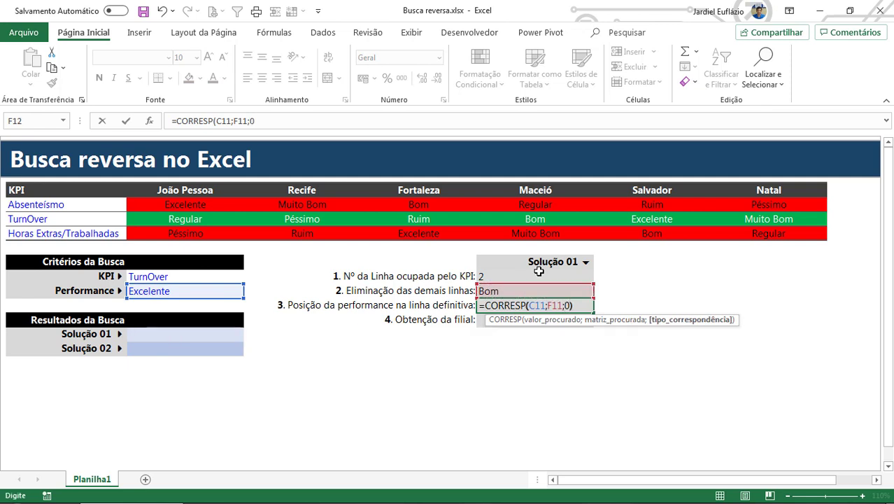
{"action": "type", "text": ")"}
{"action": "key", "text": "Return"}
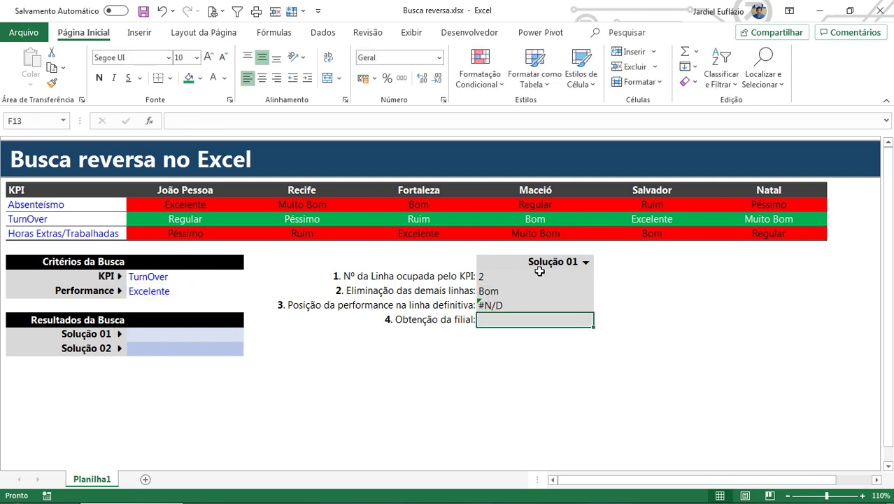
Step: Check the arguments of the CORRESP formula in F12 and copy the ÍNDICE(C5:H7;F10;) expression from F11, keeping that formula intact
{"action": "left_click", "coordinate": [519, 305]}
{"action": "double_click", "coordinate": [519, 305]}
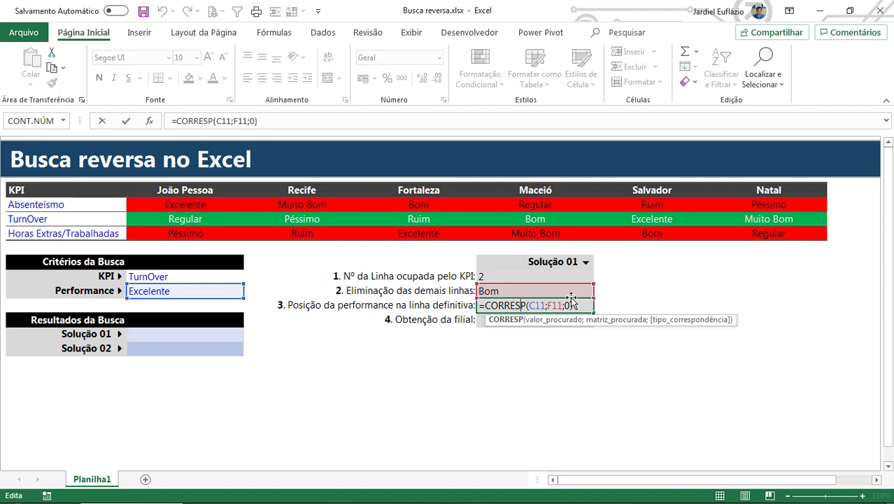
{"action": "left_click", "coordinate": [536, 290]}
{"action": "double_click", "coordinate": [535, 291]}
{"action": "key", "text": "ctrl+Left"}
{"action": "key", "text": "ctrl+Left"}
{"action": "key", "text": "ctrl+Left"}
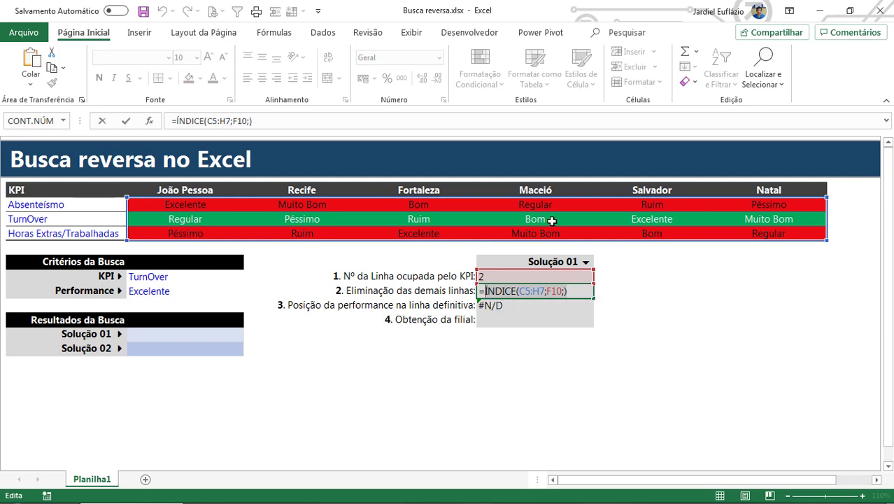
{"action": "key", "text": "ctrl+Return"}
Step: Replace the F11 reference in F12's CORRESP formula with ÍNDICE(C5:H7;F10;) and commit the formula
{"action": "double_click", "coordinate": [539, 305]}
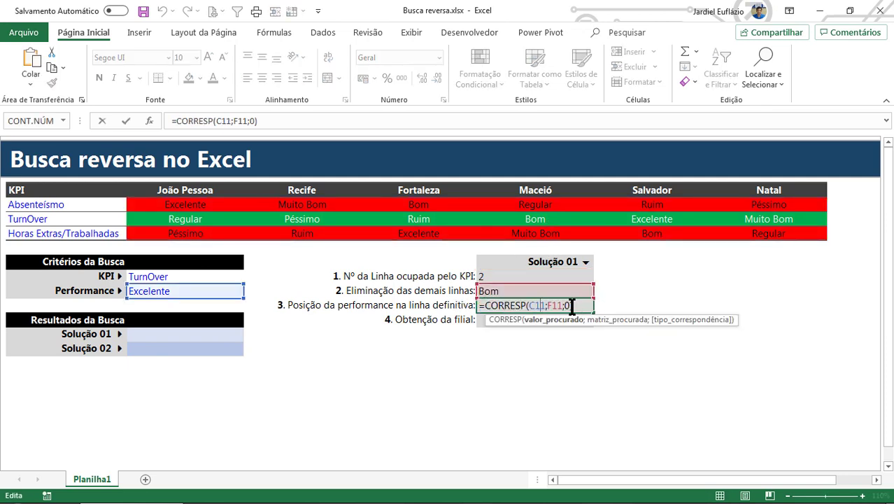
{"action": "double_click", "coordinate": [554, 306]}
{"action": "key", "text": "Delete"}
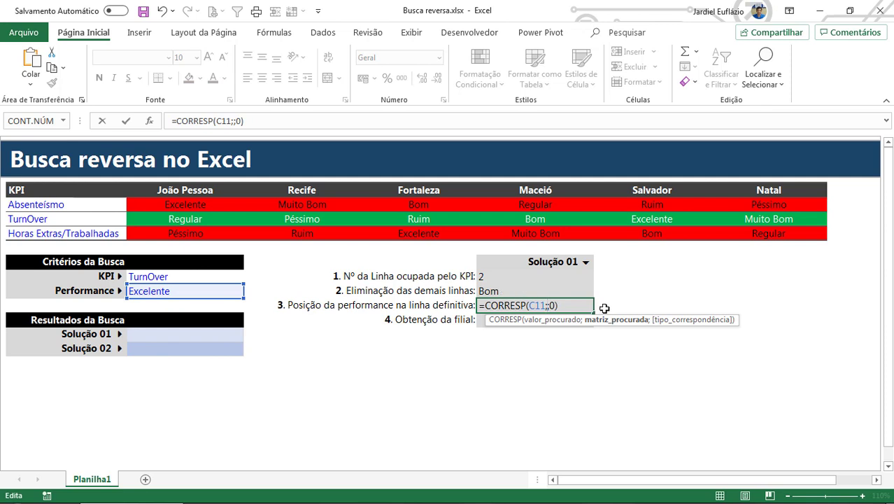
{"action": "type", "text": "ÍNDICE(C5:H7;F10;)"}
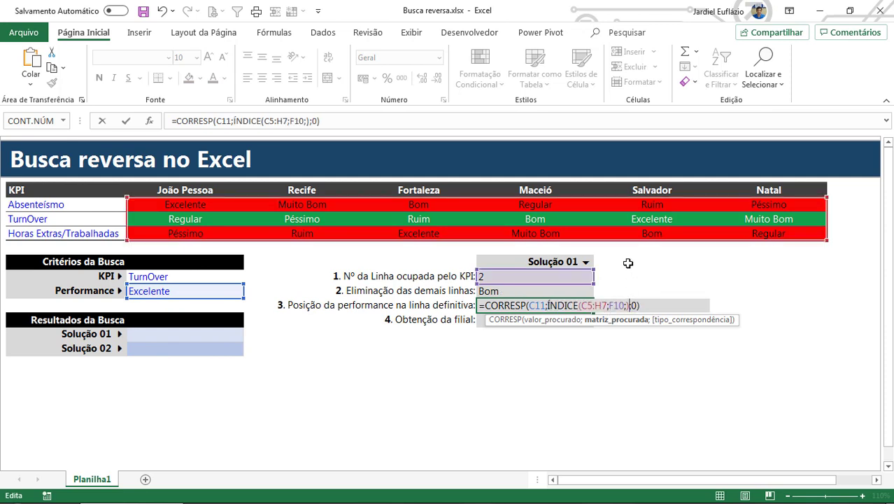
{"action": "key", "text": "Return"}
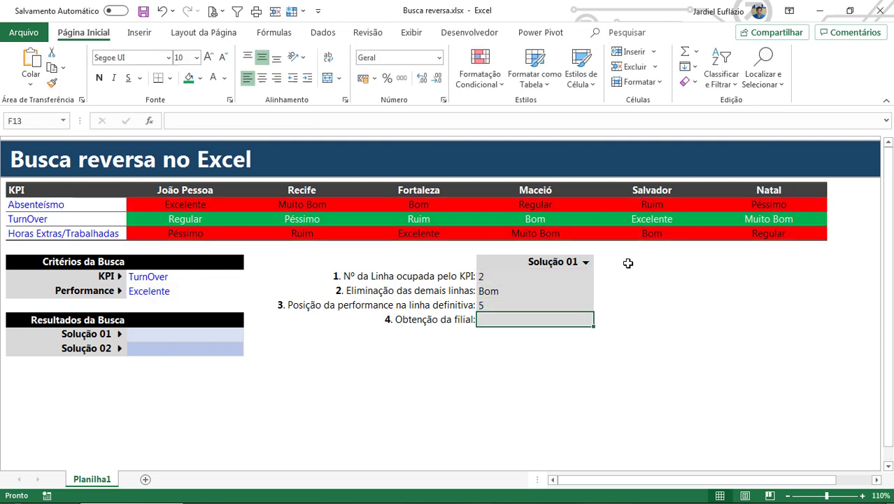
Step: Evaluate the ÍNDICE array and the C11 lookup value inside F12's formula, inspect the array items, and discard the preview
{"action": "left_click", "coordinate": [521, 306]}
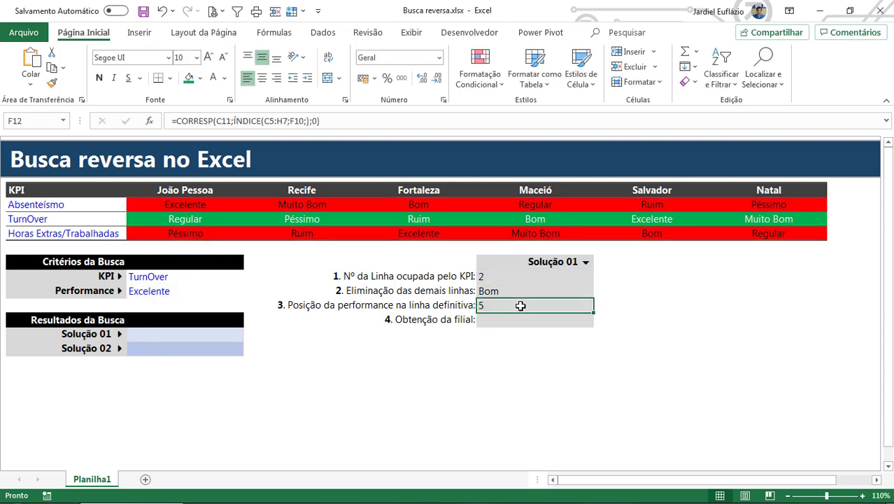
{"action": "double_click", "coordinate": [548, 305]}
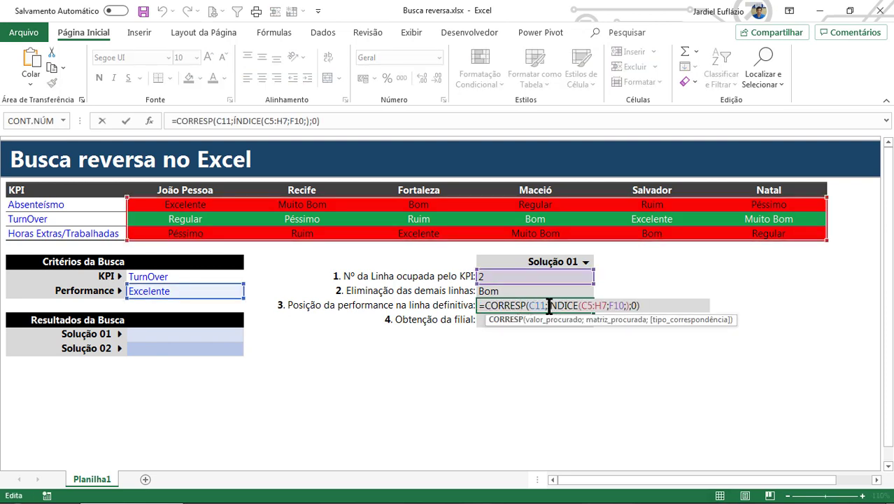
{"action": "left_click_drag", "start_coordinate": [547, 306], "coordinate": [629, 308]}
{"action": "key", "text": "F9"}
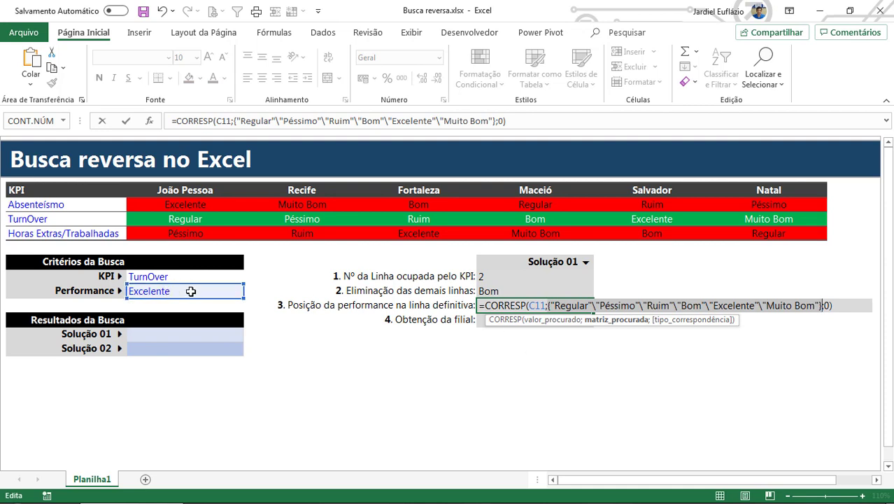
{"action": "left_click", "coordinate": [542, 305]}
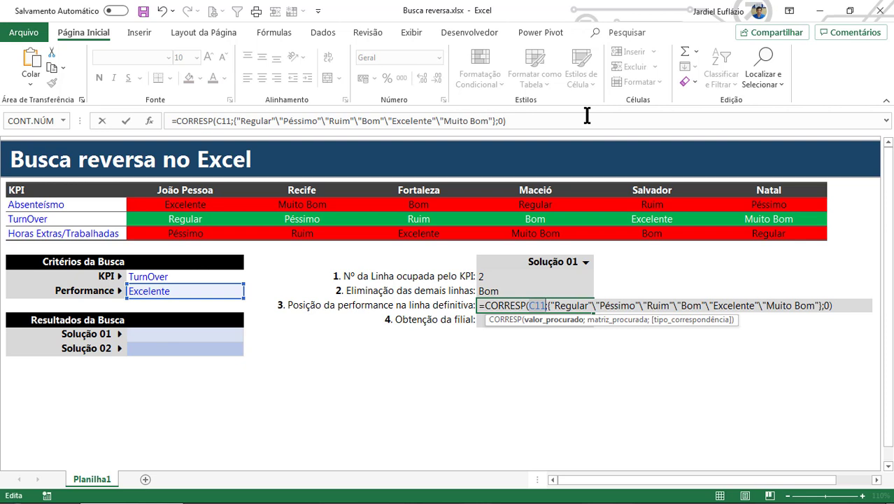
{"action": "key", "text": "F9"}
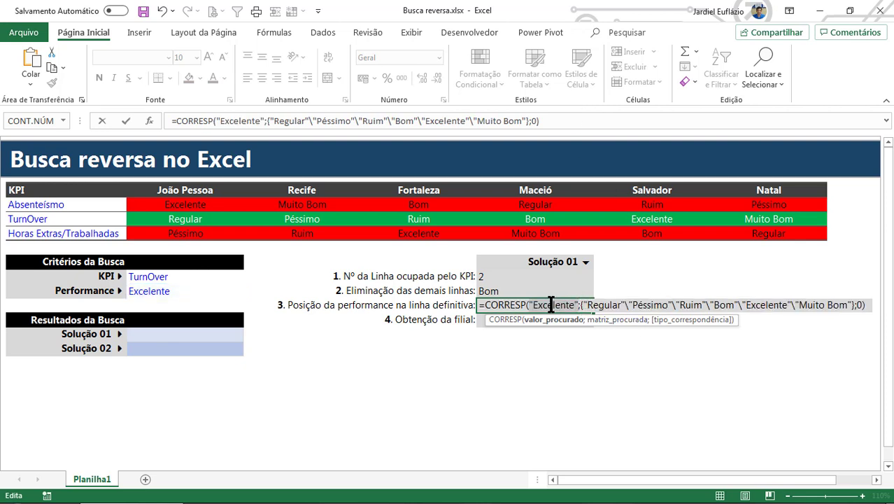
{"action": "left_click_drag", "start_coordinate": [589, 305], "coordinate": [842, 309]}
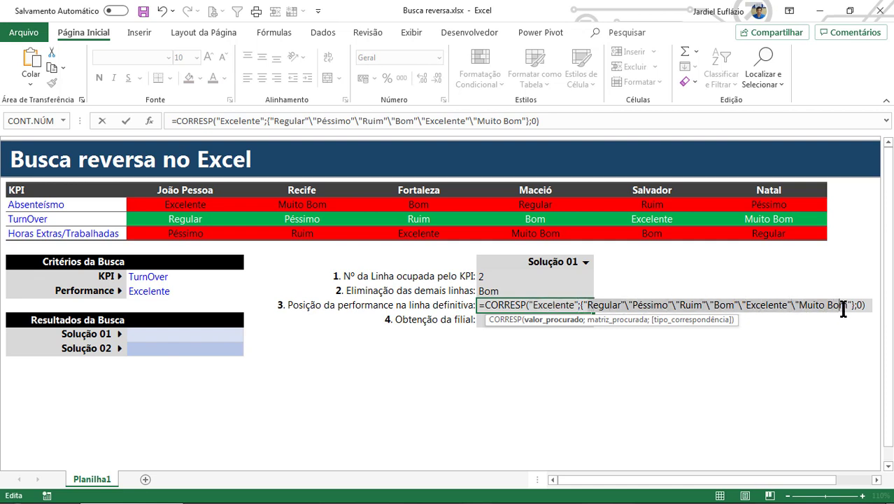
{"action": "left_click", "coordinate": [610, 305]}
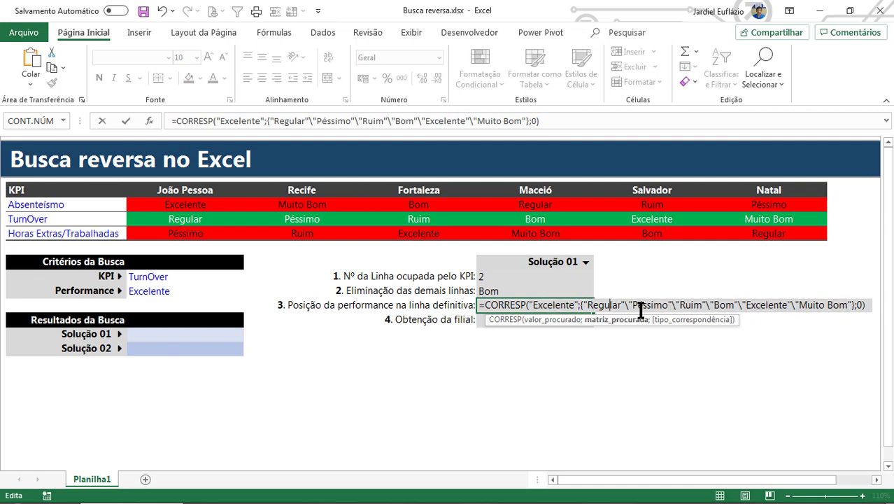
{"action": "left_click", "coordinate": [693, 305]}
{"action": "left_click", "coordinate": [770, 305]}
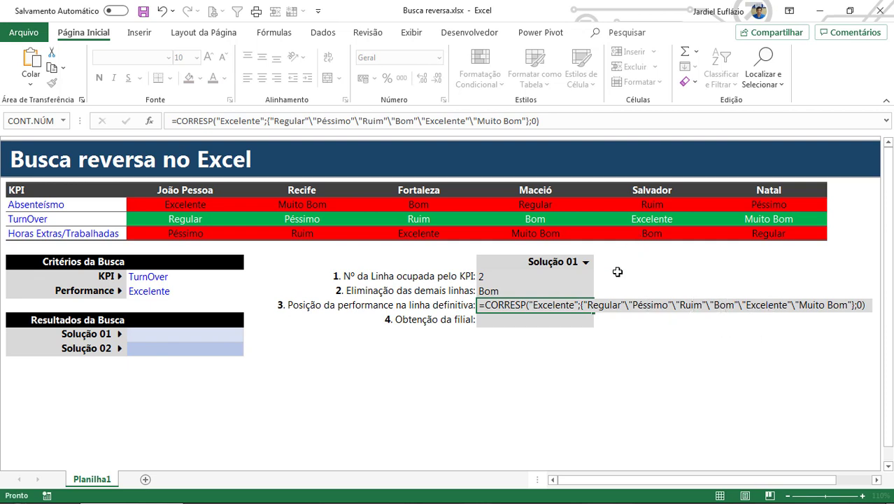
{"action": "key", "text": "Escape"}
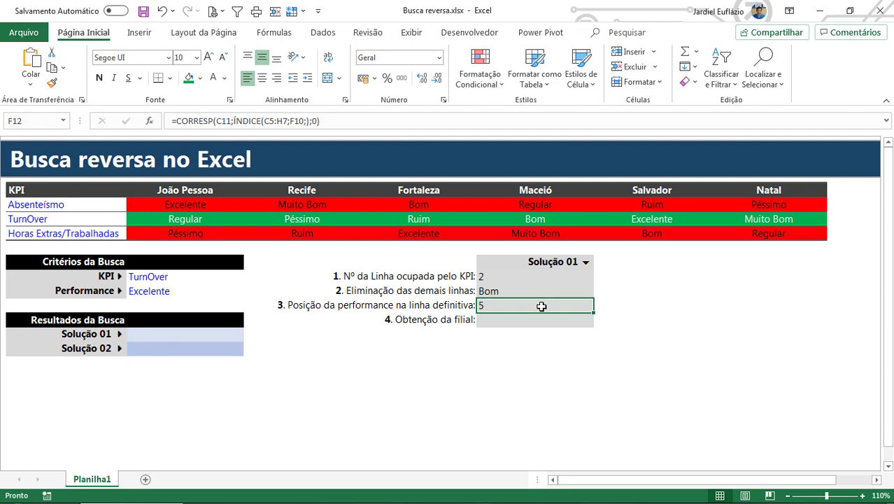
Step: Write =ÍNDICE(C4:H4;F12) in F13 to return the branch name from the table's header row
{"action": "key", "text": "Down"}
{"action": "type", "text": "="}
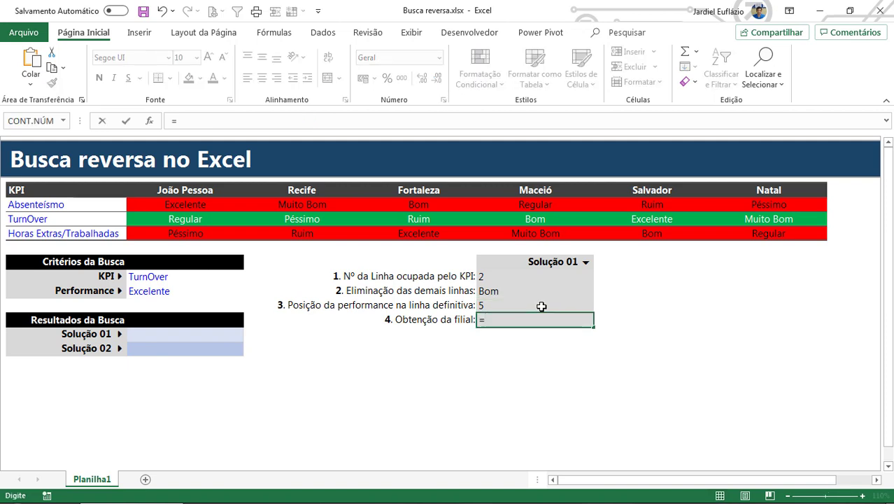
{"action": "type", "text": "ind"}
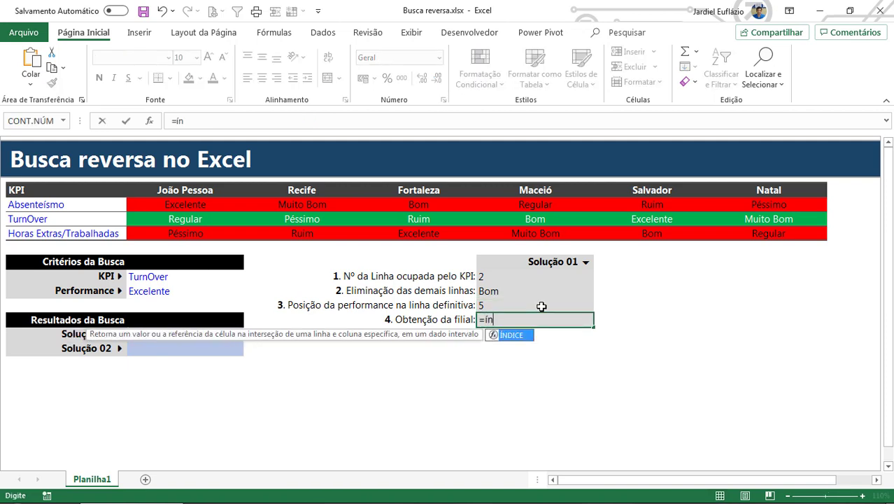
{"action": "key", "text": "Tab"}
{"action": "left_click_drag", "start_coordinate": [157, 191], "coordinate": [763, 191]}
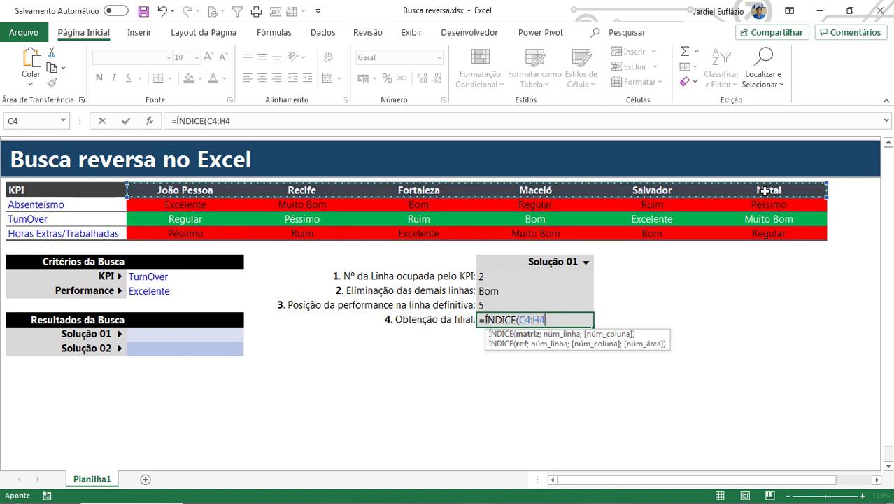
{"action": "type", "text": ";"}
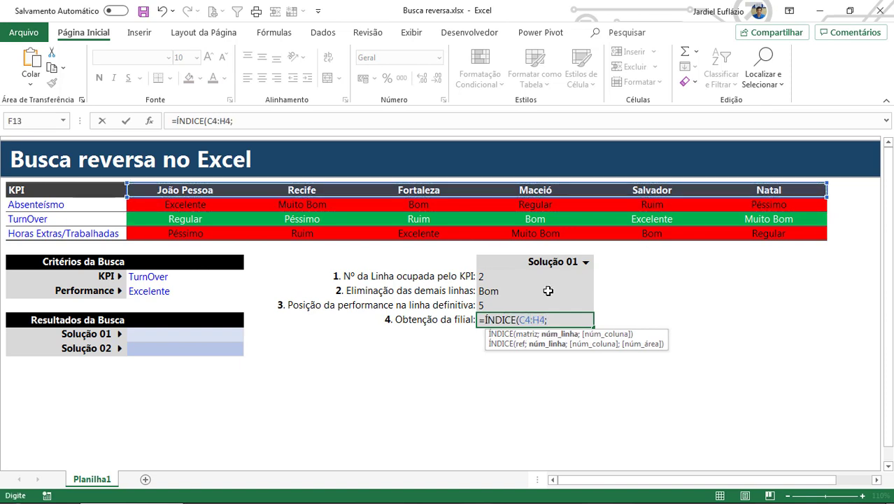
{"action": "left_click", "coordinate": [496, 306]}
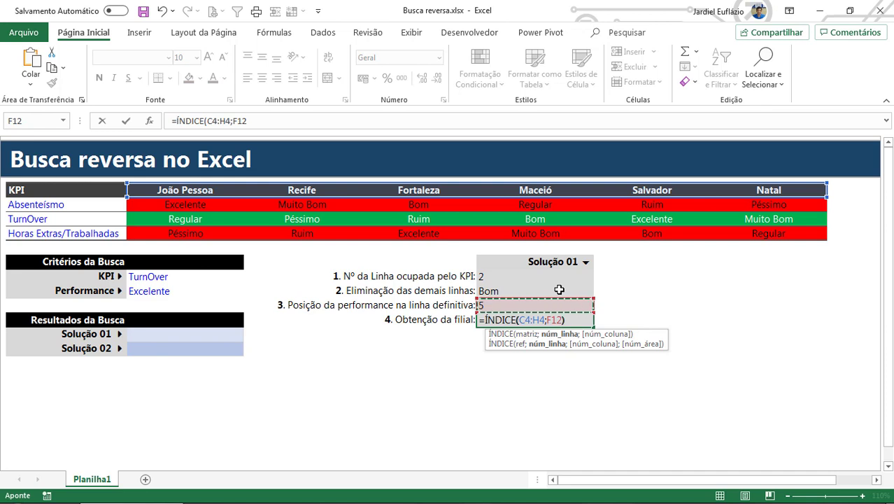
{"action": "type", "text": ")"}
{"action": "key", "text": "Return"}
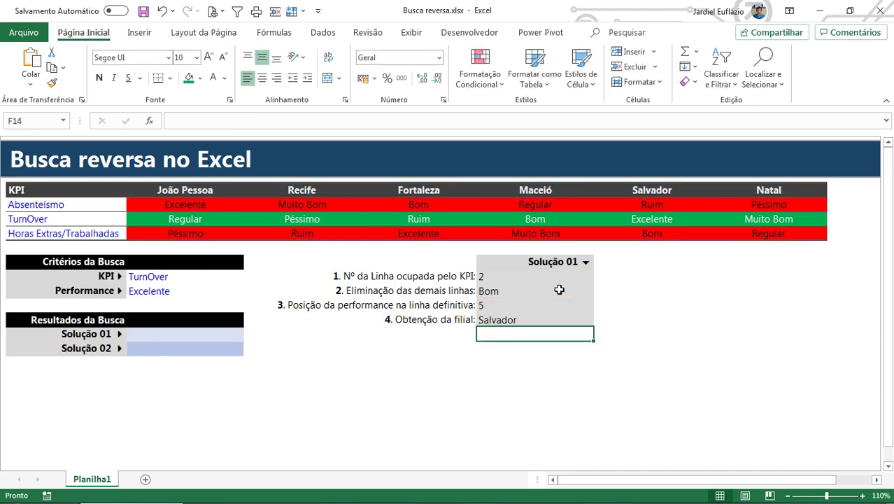
Step: Review the branch formula in F13, the Solução 01 result cell and the CORRESP formula in F10 without changing them
{"action": "left_click", "coordinate": [520, 319]}
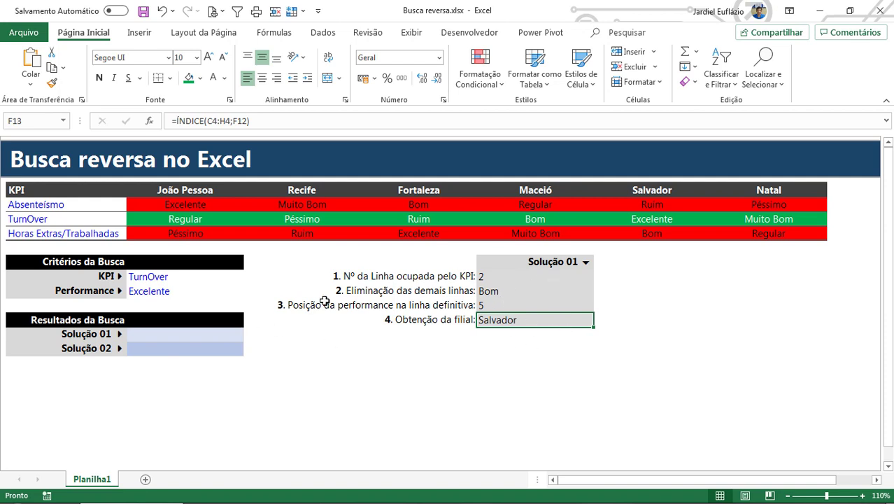
{"action": "left_click", "coordinate": [185, 334]}
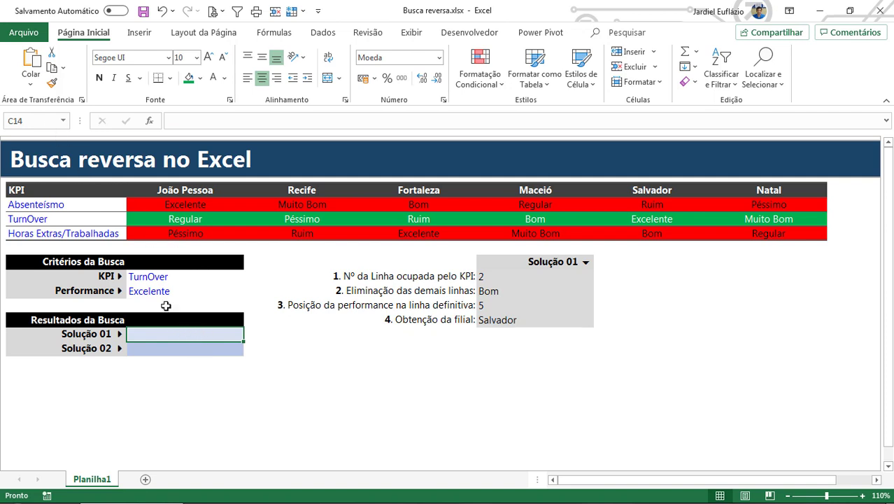
{"action": "left_click", "coordinate": [508, 274]}
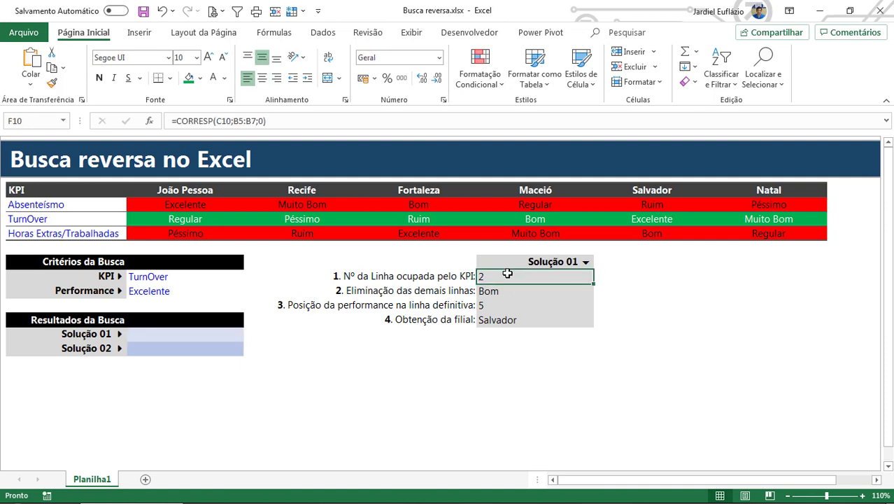
{"action": "left_click", "coordinate": [33, 120]}
{"action": "left_click", "coordinate": [252, 120]}
{"action": "double_click", "coordinate": [196, 120]}
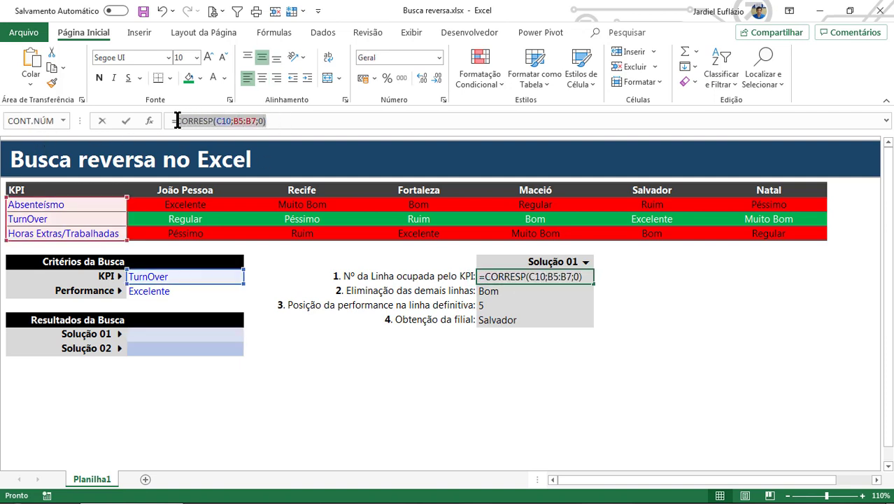
{"action": "key", "text": "Escape"}
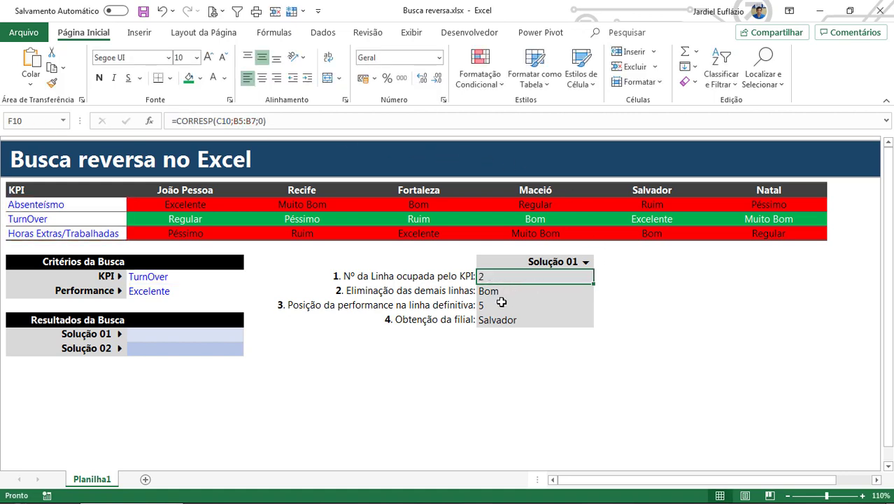
Step: Replace the F10 reference in F12's formula with CORRESP(C10;B5:B7;0), nesting it inside the ÍNDICE function
{"action": "left_click", "coordinate": [494, 290]}
{"action": "left_click", "coordinate": [276, 120]}
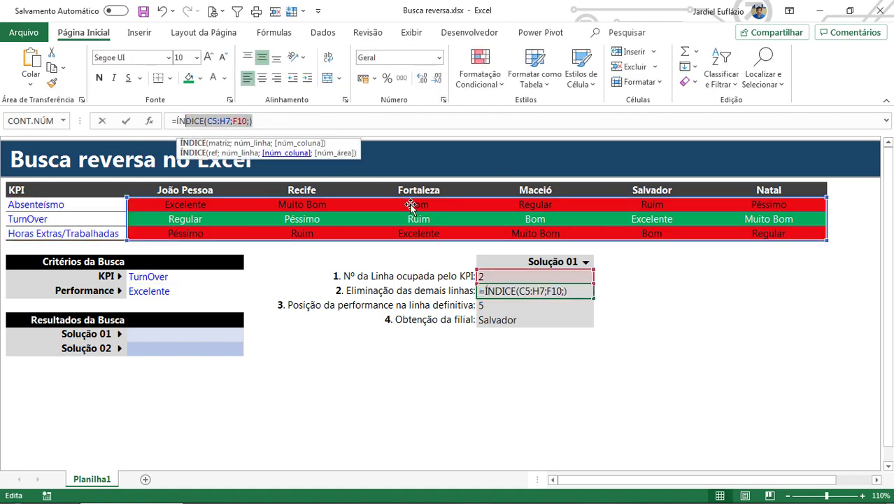
{"action": "key", "text": "Escape"}
{"action": "left_click", "coordinate": [517, 306]}
{"action": "left_click", "coordinate": [349, 121]}
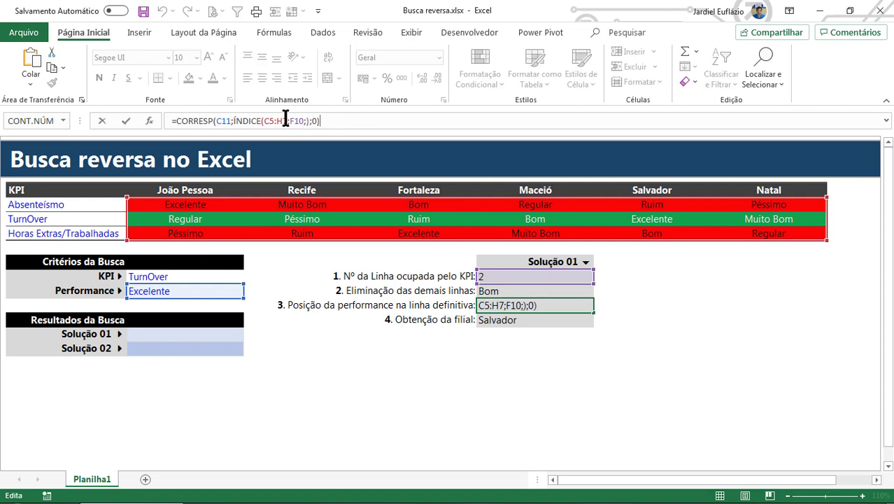
{"action": "left_click_drag", "start_coordinate": [288, 119], "coordinate": [304, 121]}
{"action": "key", "text": "ctrl+v"}
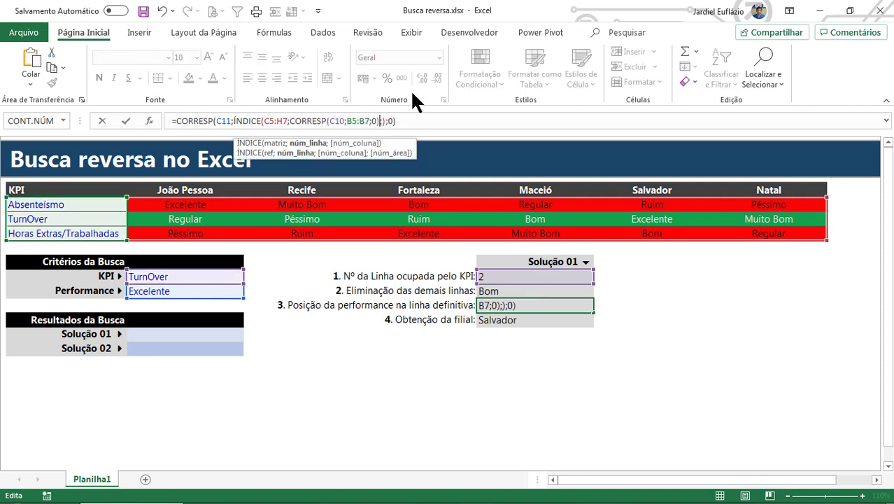
{"action": "key", "text": "Return"}
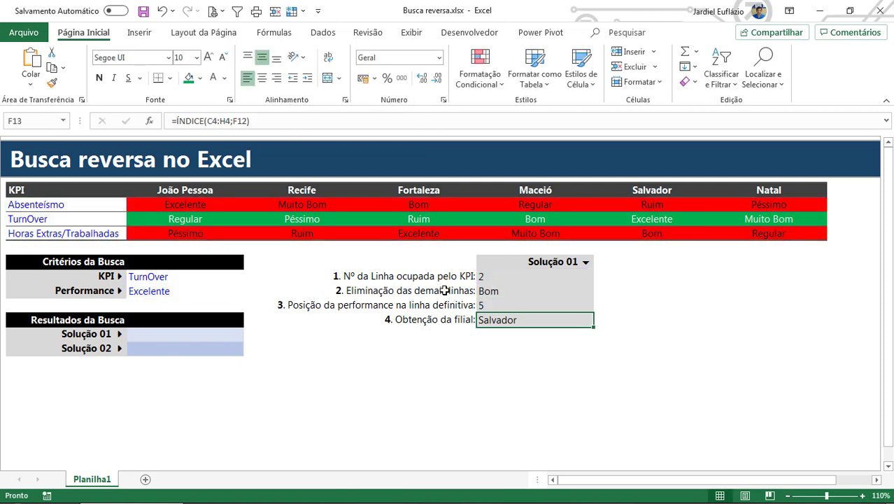
Step: Clear all contents and formatting from the helper rows of steps 1 and 2, including their labels
{"action": "mouse_move", "coordinate": [444, 290]}
{"action": "left_mouse_down"}
{"action": "mouse_move", "coordinate": [480, 287]}
{"action": "mouse_move", "coordinate": [381, 290]}
{"action": "mouse_move", "coordinate": [342, 266]}
{"action": "left_mouse_up"}
{"action": "left_click", "coordinate": [685, 82]}
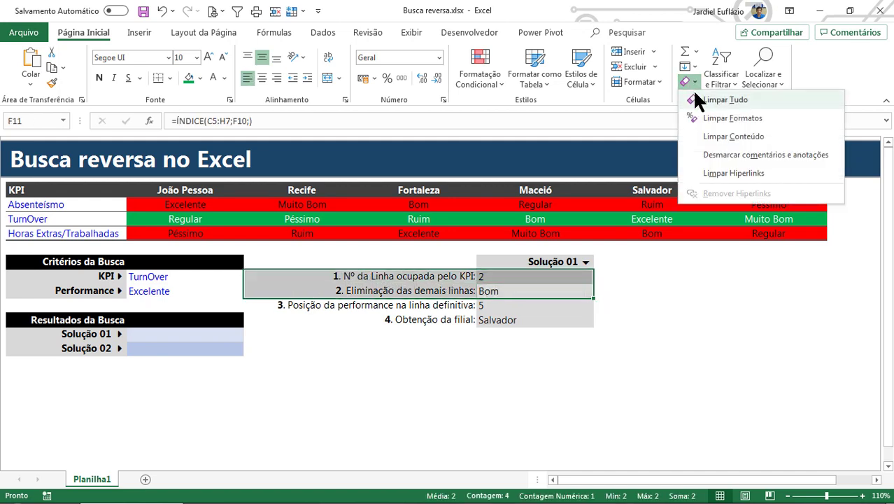
{"action": "left_click", "coordinate": [725, 100]}
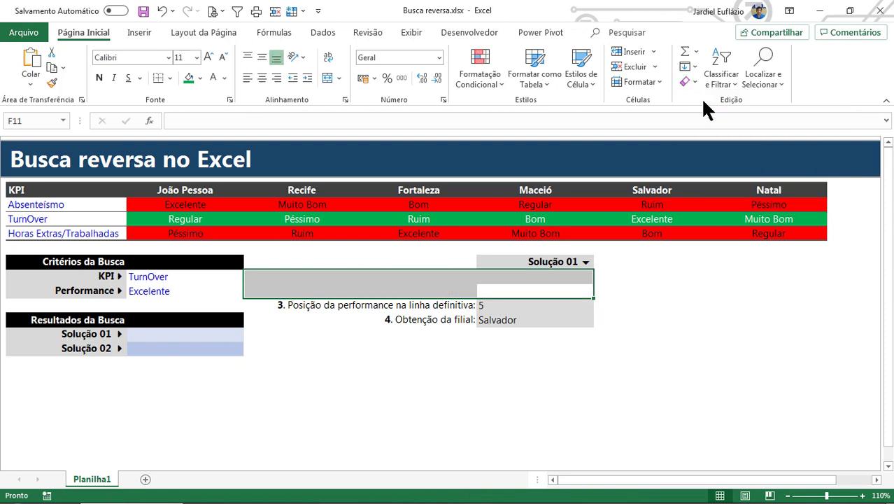
{"action": "left_click", "coordinate": [565, 343]}
Step: Copy F12's CORRESP expression without the equals sign and use it to replace the F12 reference in F13's ÍNDICE formula
{"action": "left_click", "coordinate": [490, 308]}
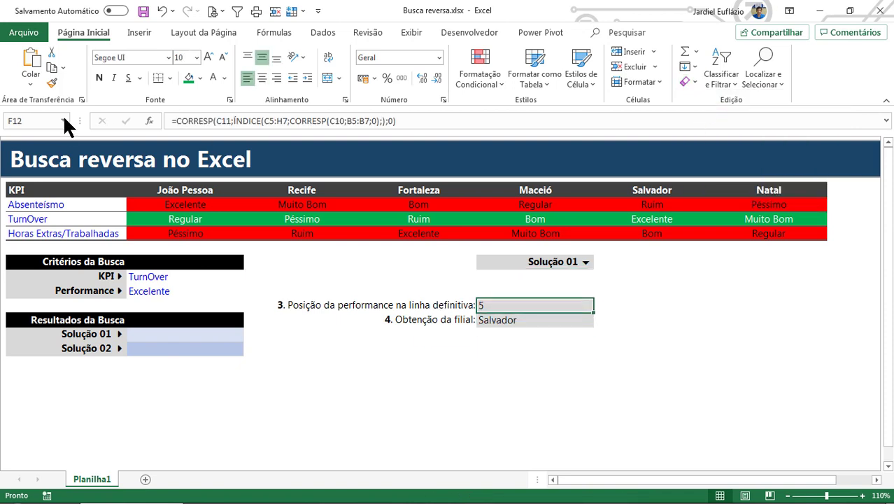
{"action": "left_click_drag", "start_coordinate": [396, 121], "coordinate": [177, 121]}
{"action": "key", "text": "ctrl+c"}
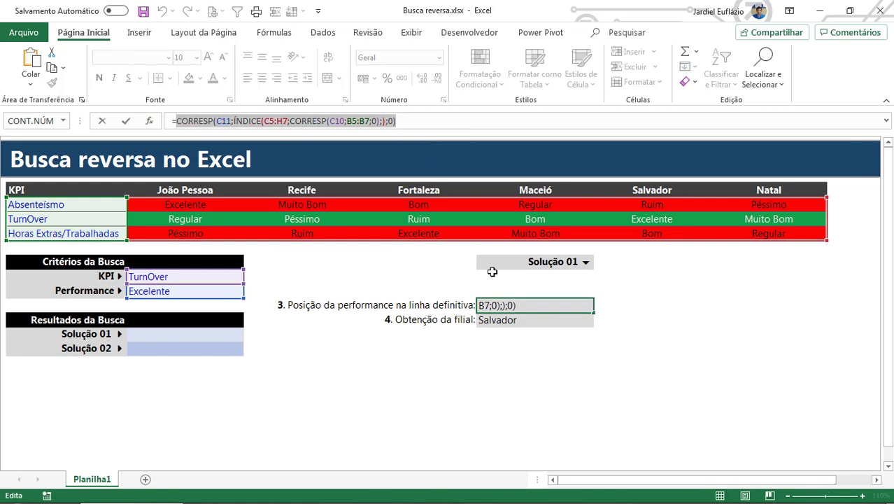
{"action": "key", "text": "Escape"}
{"action": "key", "text": "Down"}
{"action": "left_click", "coordinate": [294, 120]}
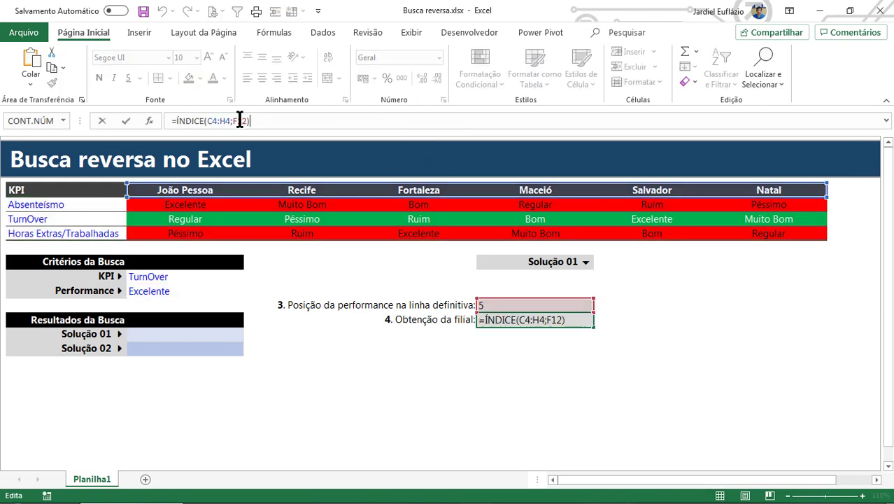
{"action": "left_click_drag", "start_coordinate": [232, 121], "coordinate": [244, 121]}
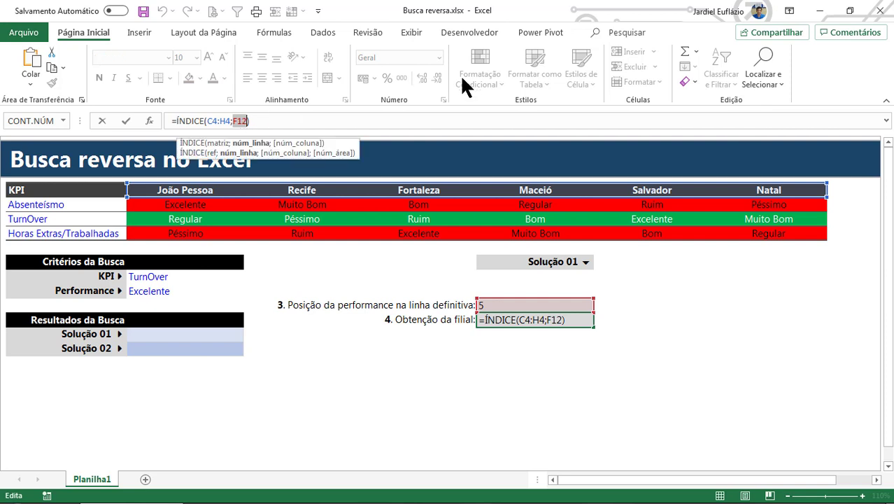
{"action": "key", "text": "ctrl+v"}
{"action": "key", "text": "Return"}
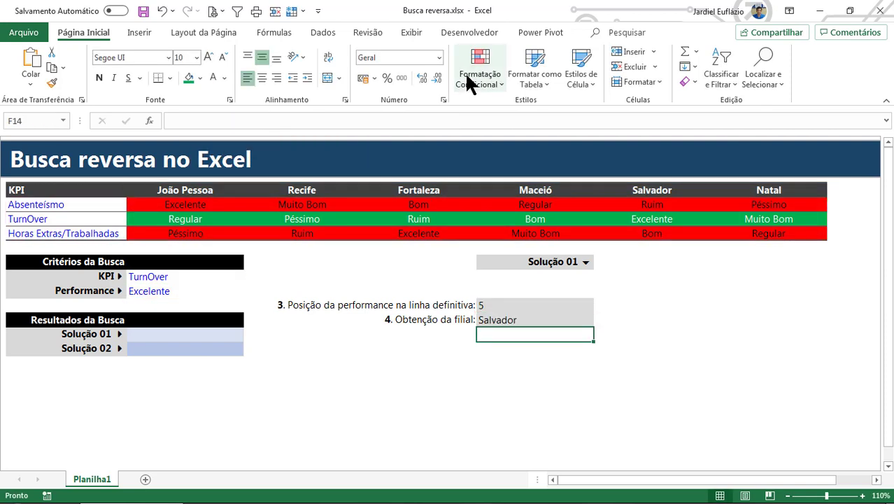
Step: Copy the complete nested formula text from F13 into the Solução 01 result cell C14
{"action": "key", "text": "Up"}
{"action": "left_click_drag", "start_coordinate": [494, 122], "coordinate": [114, 120]}
{"action": "key", "text": "ctrl+c"}
{"action": "key", "text": "Escape"}
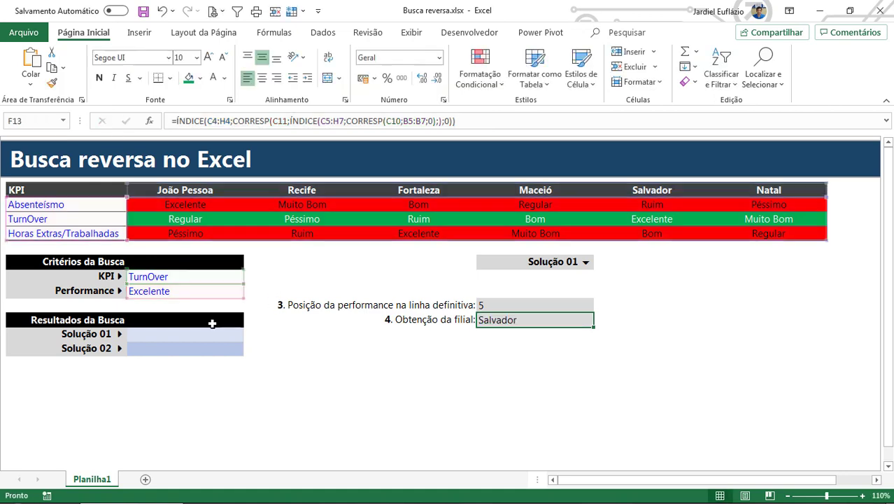
{"action": "left_click", "coordinate": [229, 333]}
{"action": "left_click", "coordinate": [238, 121]}
{"action": "key", "text": "ctrl+v"}
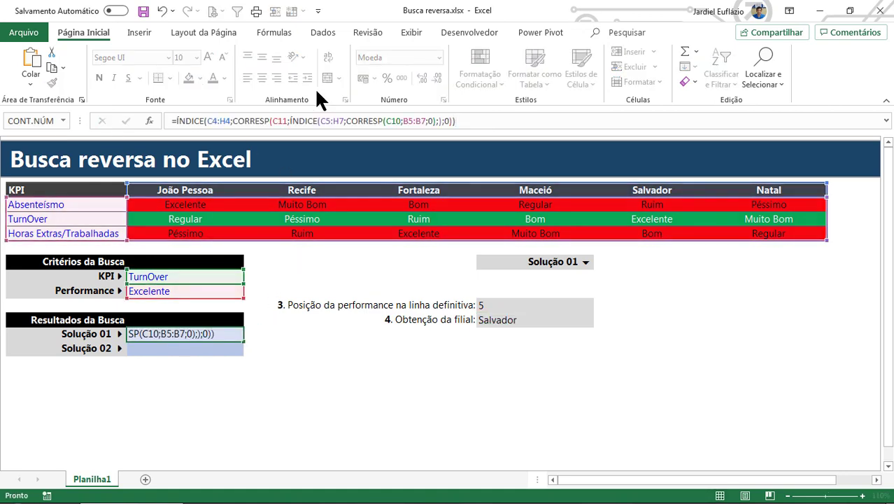
{"action": "key", "text": "Return"}
{"action": "key", "text": "Up"}
Step: Clear all contents and formatting from the remaining Solução 01 helper block beside the search criteria
{"action": "left_click_drag", "start_coordinate": [319, 250], "coordinate": [601, 335]}
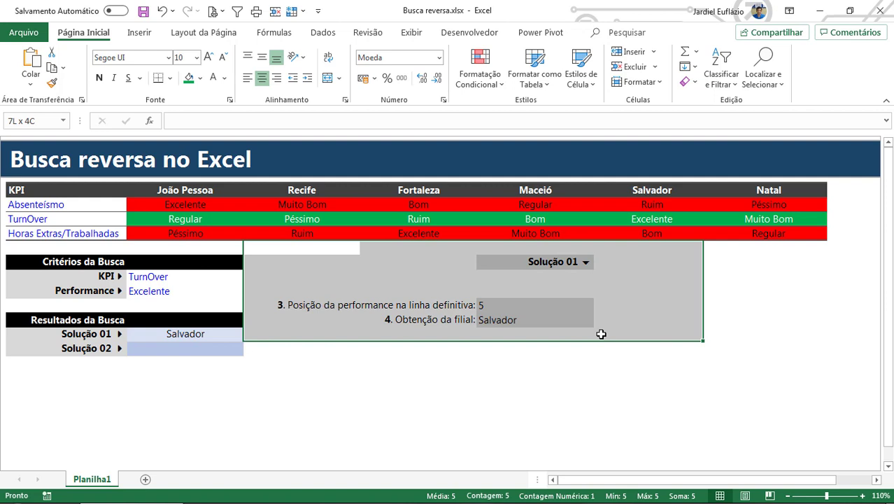
{"action": "left_click", "coordinate": [685, 81]}
{"action": "left_click", "coordinate": [703, 104]}
{"action": "left_click", "coordinate": [412, 362]}
{"action": "left_click", "coordinate": [217, 338]}
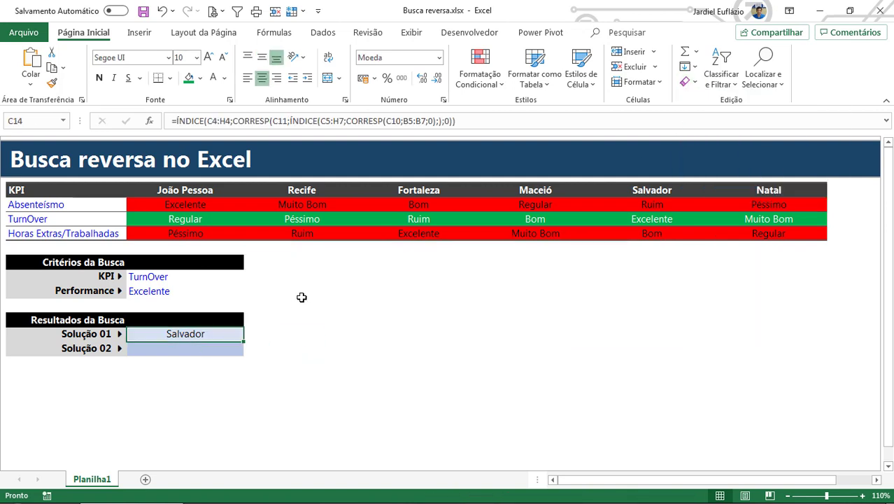
Step: Remove the fill from the performance cells C5:H7 and set their font colour to black
{"action": "left_click", "coordinate": [206, 207]}
{"action": "left_click_drag", "start_coordinate": [207, 207], "coordinate": [805, 235]}
{"action": "left_click", "coordinate": [200, 78]}
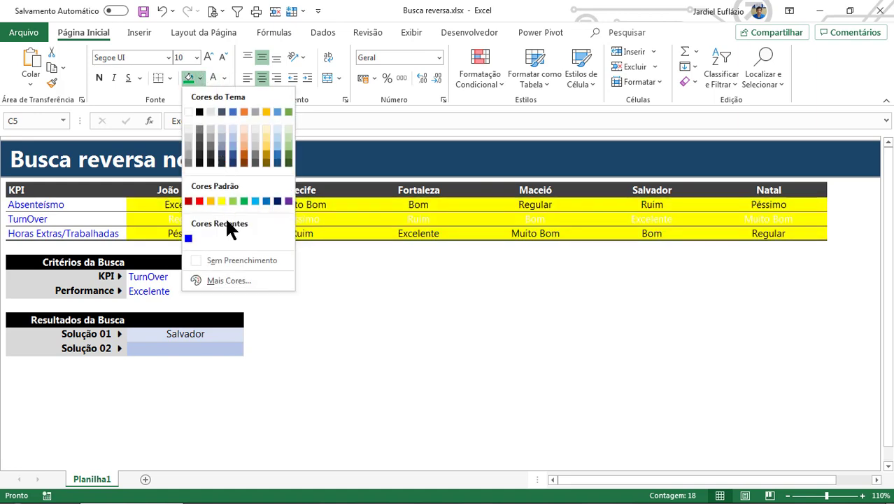
{"action": "left_click", "coordinate": [231, 261]}
{"action": "left_click", "coordinate": [224, 78]}
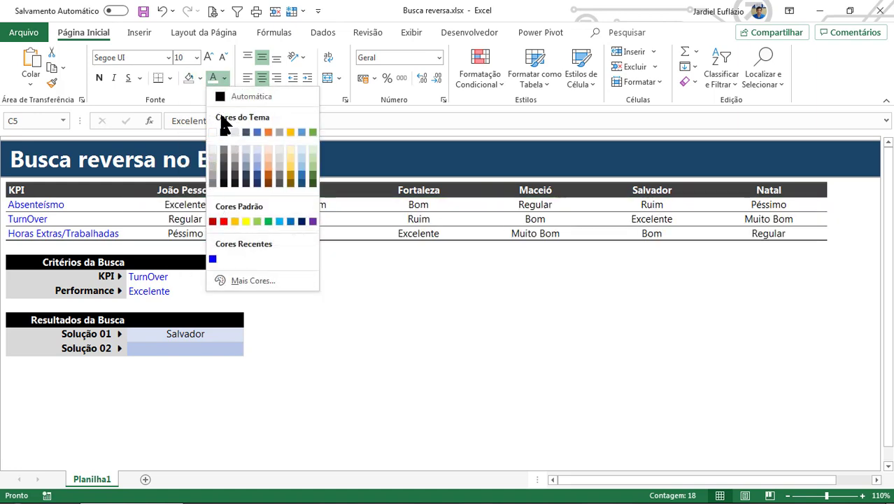
{"action": "left_click", "coordinate": [224, 132]}
Step: Fill the performance cells of the João Pessoa, Fortaleza and Salvador columns with light grey
{"action": "left_click_drag", "start_coordinate": [207, 227], "coordinate": [208, 232]}
{"action": "left_click_drag", "start_coordinate": [407, 233], "coordinate": [413, 207]}
{"action": "left_click_drag", "start_coordinate": [642, 235], "coordinate": [642, 204]}
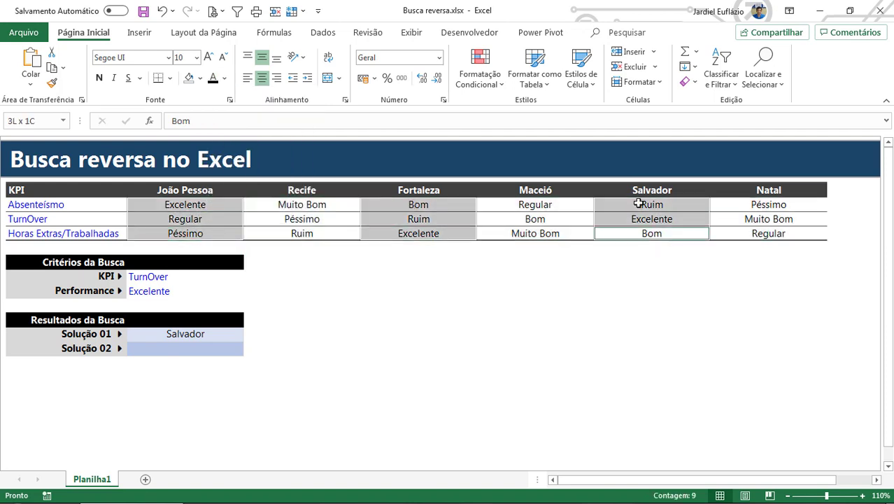
{"action": "left_click", "coordinate": [200, 78]}
{"action": "left_click", "coordinate": [187, 138]}
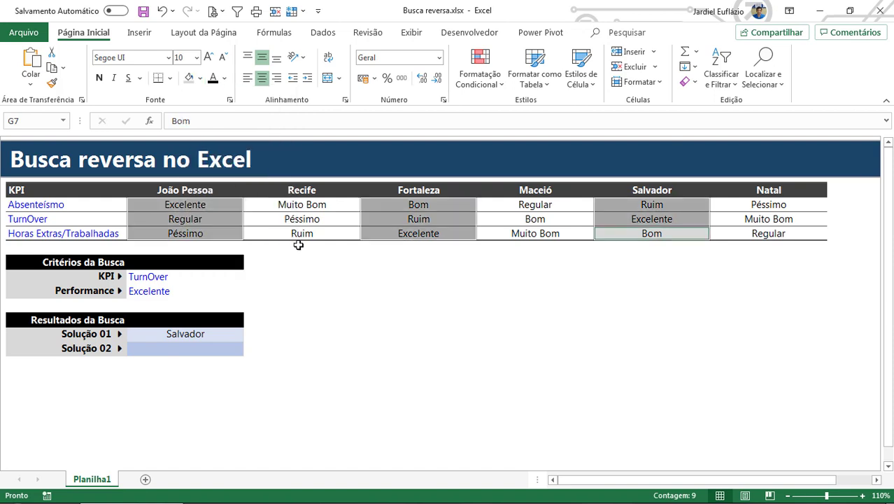
{"action": "left_click", "coordinate": [418, 319]}
Step: Choose Horas Extras/Trabalhadas as KPI and Péssimo as performance, and check the Solução 01 result against the table
{"action": "left_click", "coordinate": [218, 284]}
{"action": "left_click", "coordinate": [250, 278]}
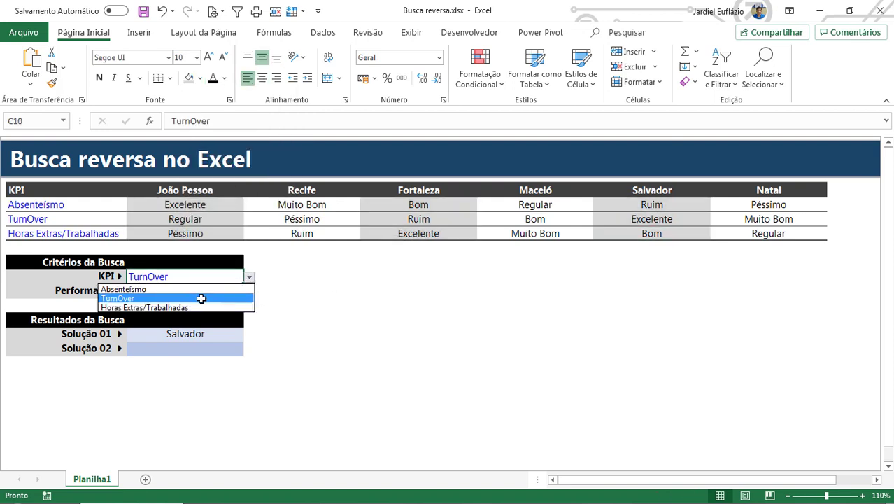
{"action": "left_click", "coordinate": [242, 305]}
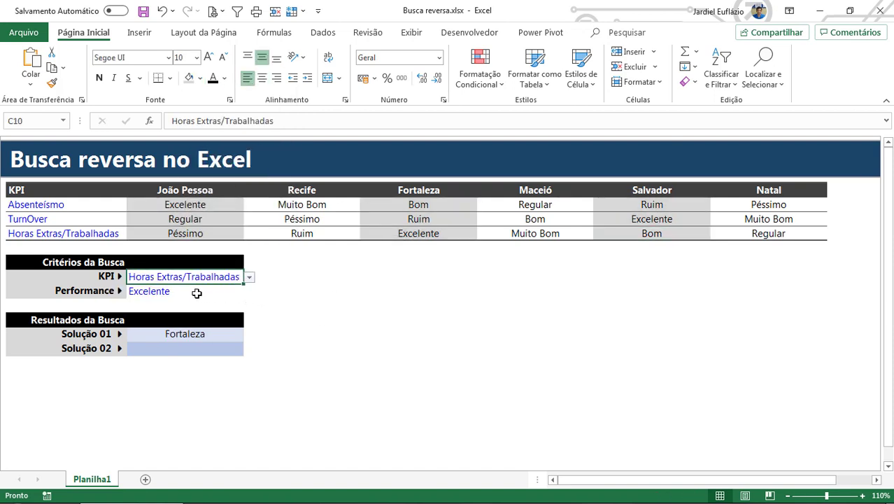
{"action": "left_click", "coordinate": [195, 293]}
{"action": "left_click", "coordinate": [249, 291]}
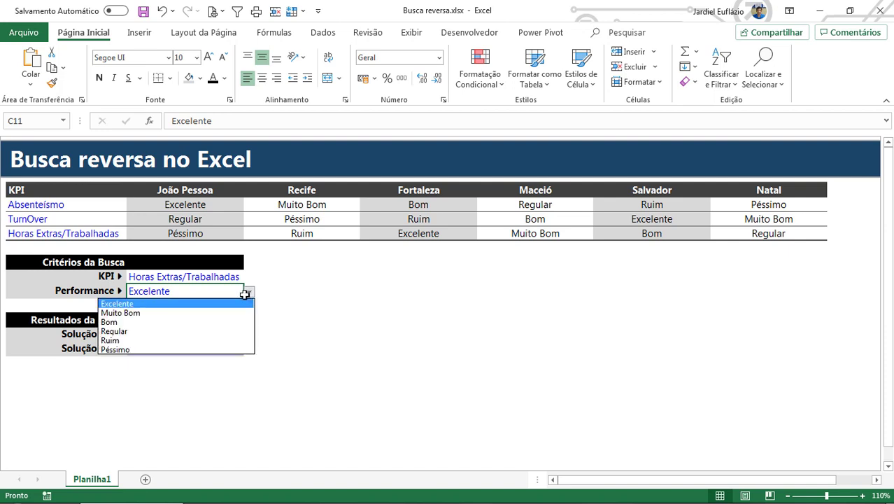
{"action": "left_click", "coordinate": [201, 347]}
{"action": "left_click", "coordinate": [357, 324]}
{"action": "left_click", "coordinate": [214, 337]}
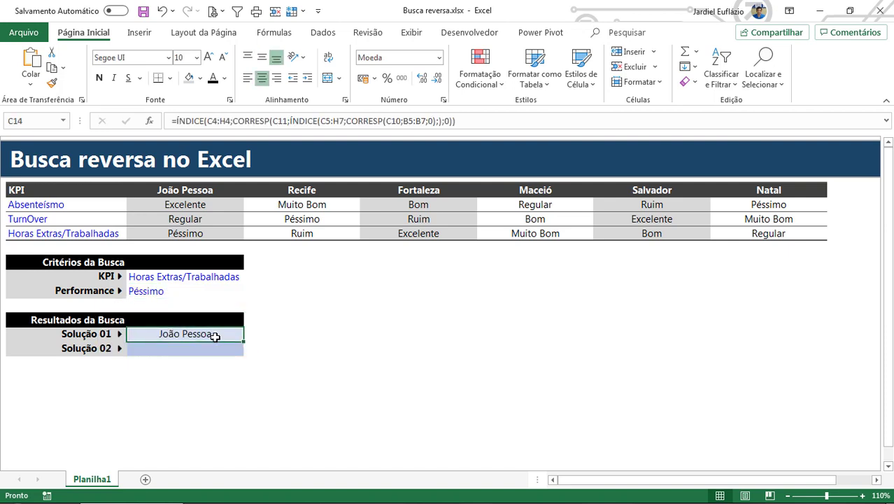
{"action": "left_click", "coordinate": [62, 233]}
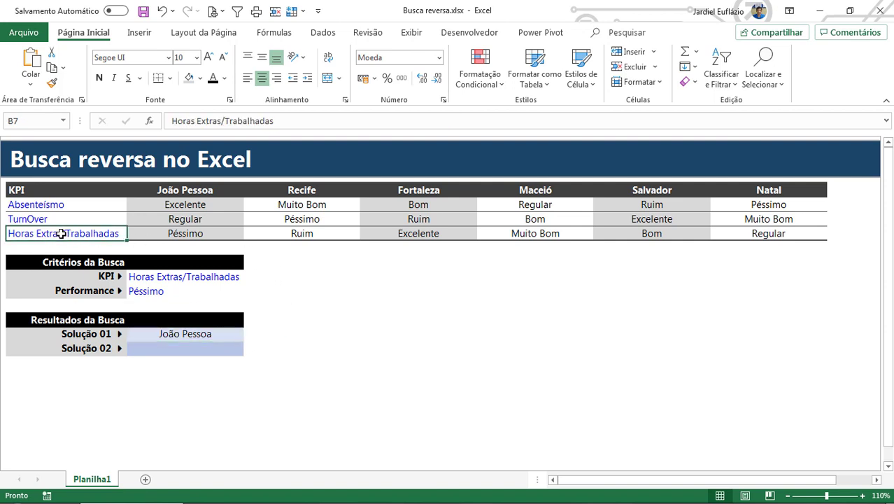
{"action": "left_click", "coordinate": [197, 234], "text": "ctrl"}
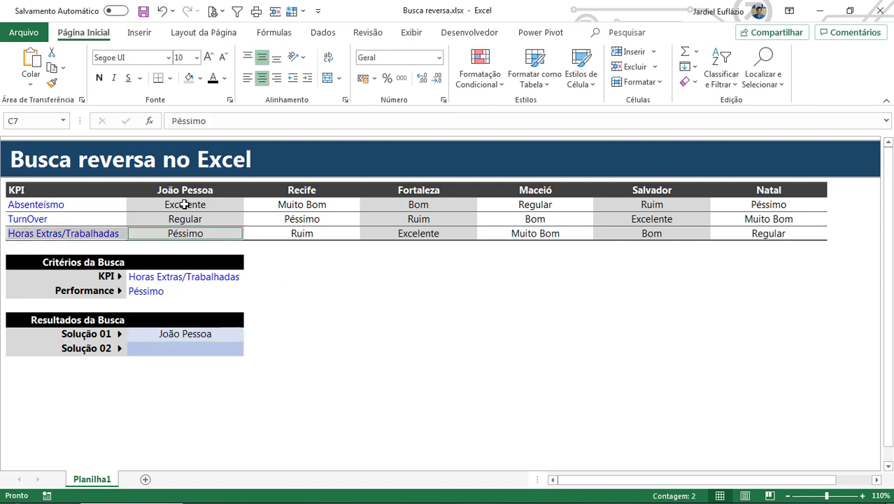
Step: Set the performance to Excelente and check the Solução 01 result against the Horas Extras/Trabalhadas row and the Fortaleza column
{"action": "left_click", "coordinate": [171, 291]}
{"action": "left_click", "coordinate": [249, 291]}
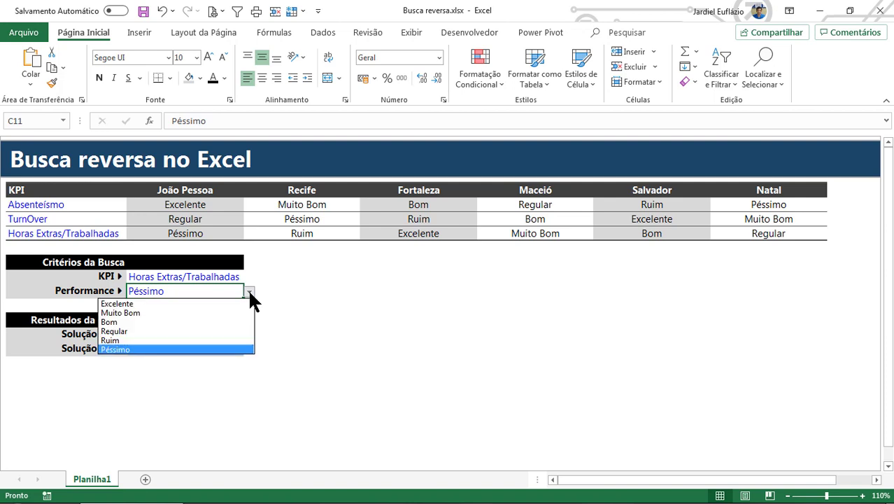
{"action": "left_click", "coordinate": [166, 302]}
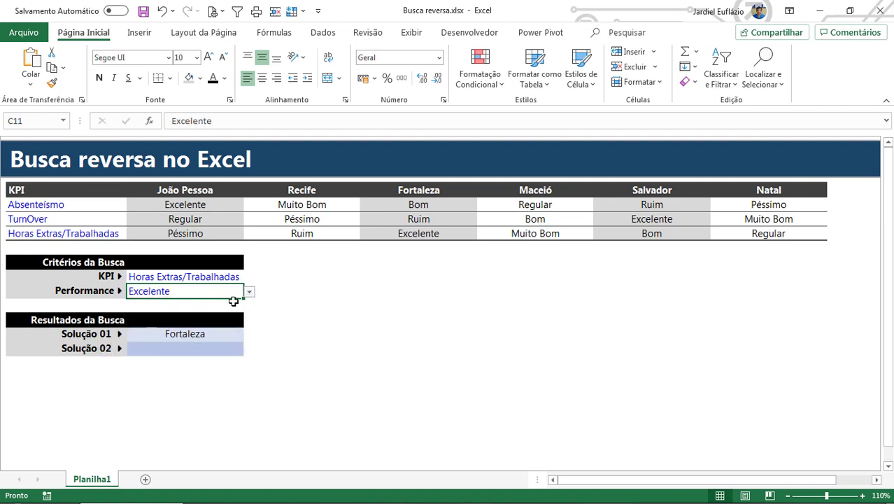
{"action": "left_click", "coordinate": [245, 335]}
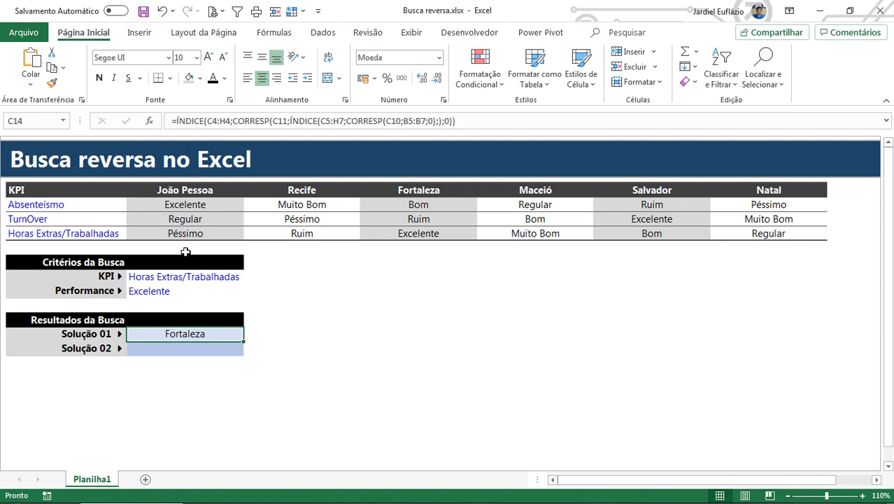
{"action": "left_click_drag", "start_coordinate": [115, 237], "coordinate": [757, 236]}
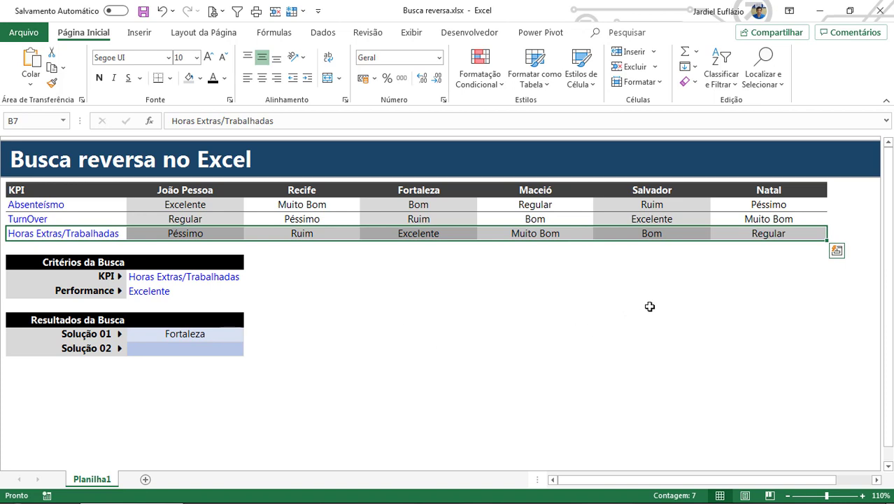
{"action": "left_click", "coordinate": [424, 291]}
{"action": "key", "text": "ctrl+space"}
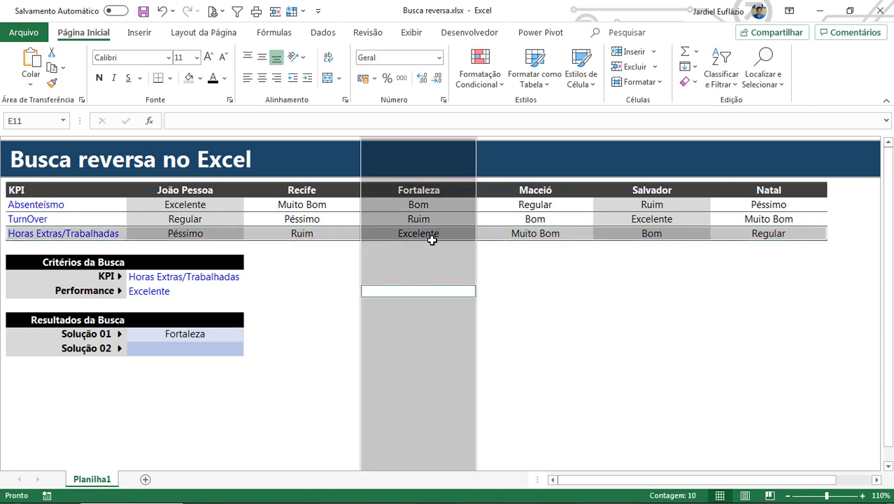
{"action": "left_click", "coordinate": [54, 232]}
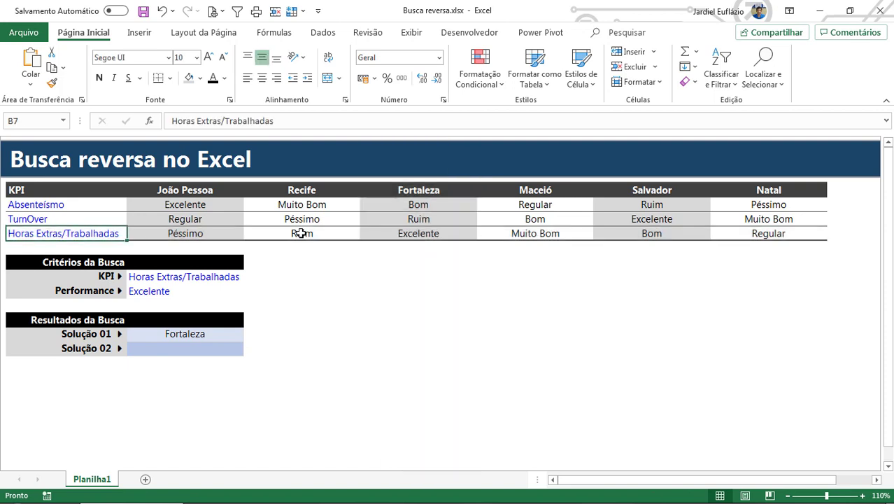
{"action": "left_click", "coordinate": [409, 234], "text": "ctrl"}
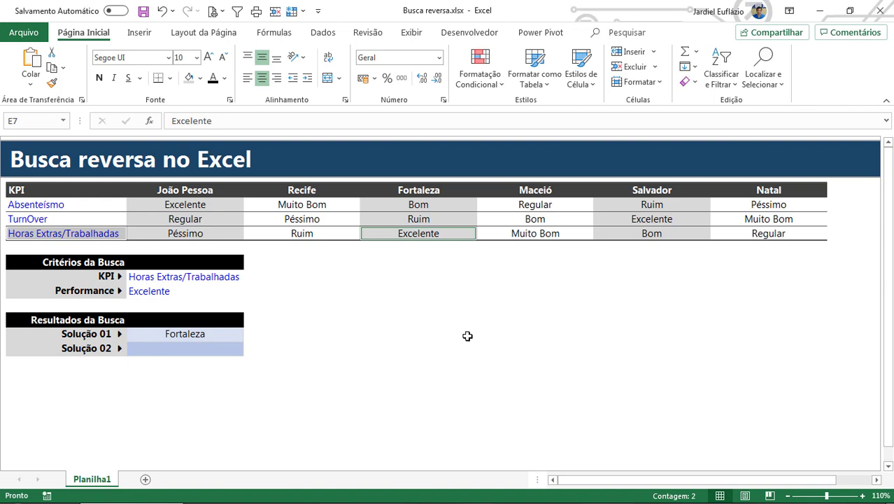
Step: Display the Solução 01 formula as text in D14 using FÓRMULATEXTO on C14
{"action": "left_click", "coordinate": [256, 334]}
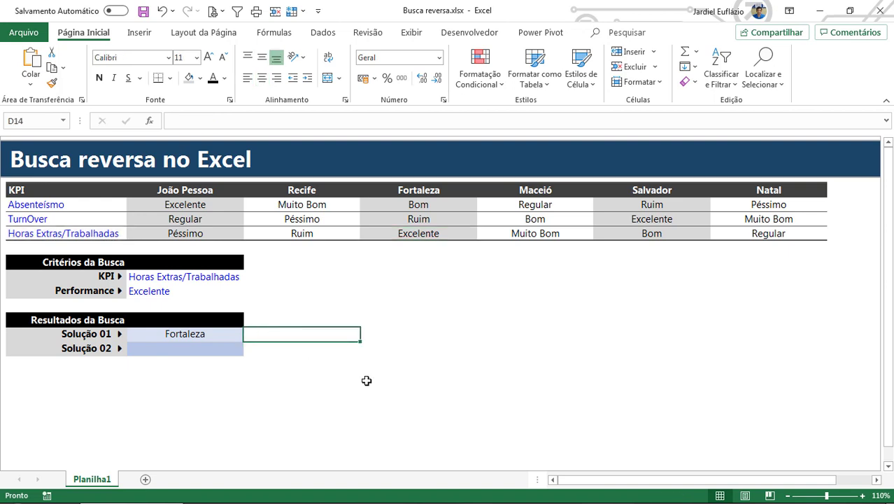
{"action": "type", "text": "=fó"}
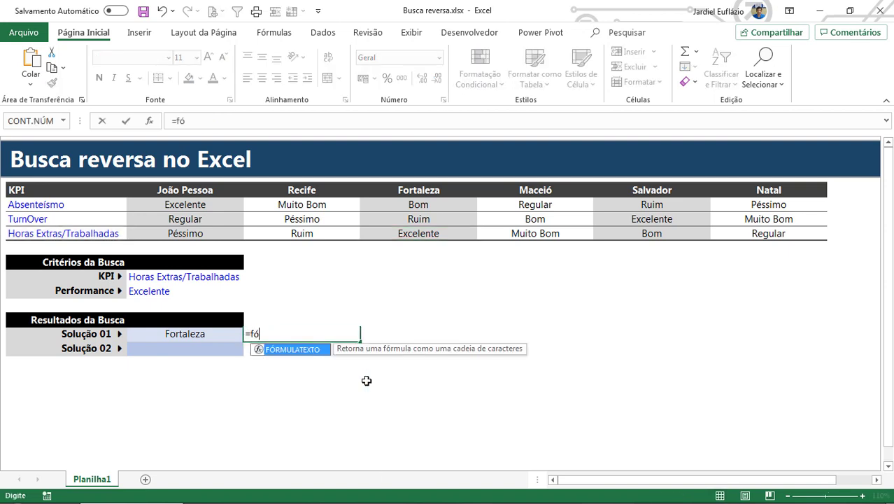
{"action": "type", "text": "r"}
{"action": "key", "text": "Tab"}
{"action": "type", "text": "c14"}
{"action": "key", "text": "Return"}
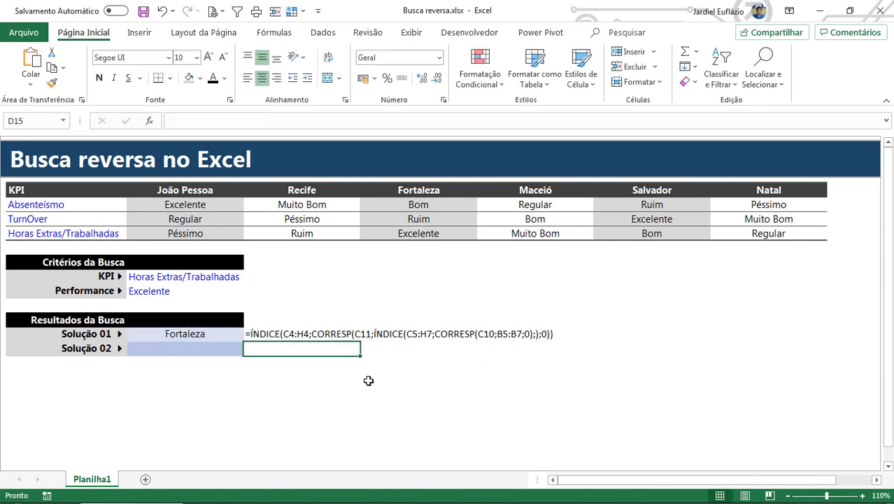
Step: Start a formula in D15 that compares the KPI names B5:B7, in parentheses, with the chosen KPI in C10
{"action": "key", "text": "Down"}
{"action": "key", "text": "Down"}
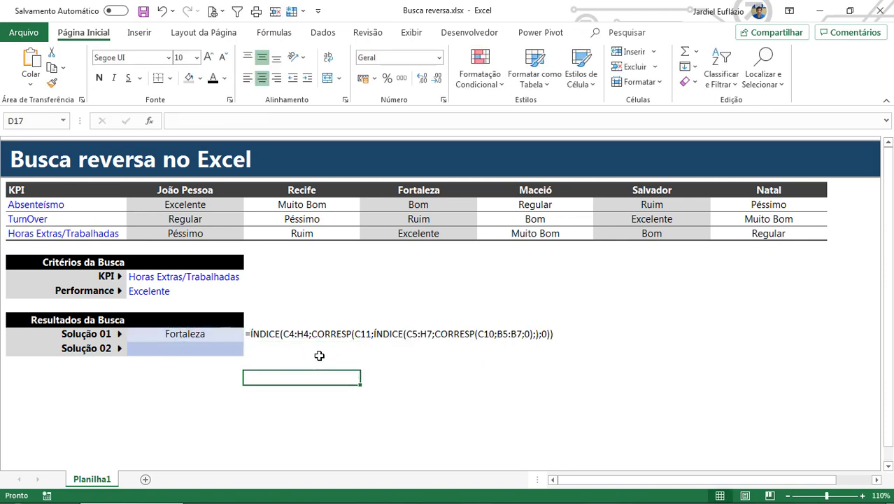
{"action": "left_click", "coordinate": [186, 348]}
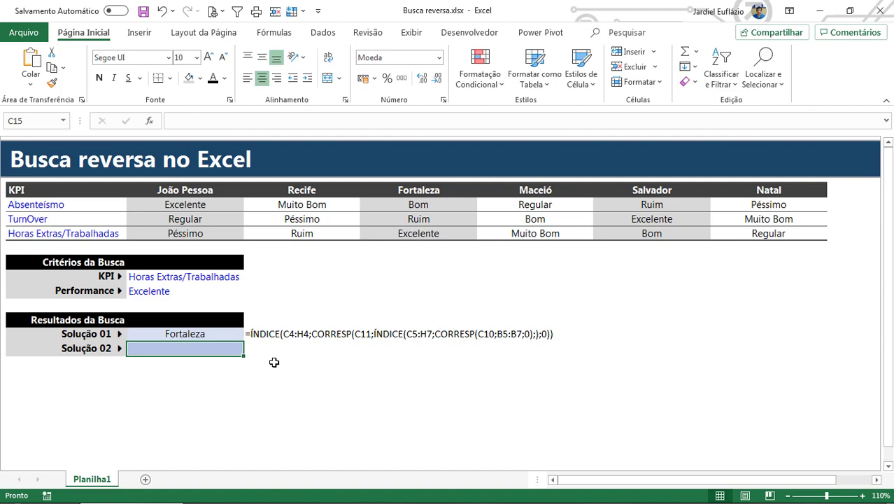
{"action": "left_click", "coordinate": [276, 349]}
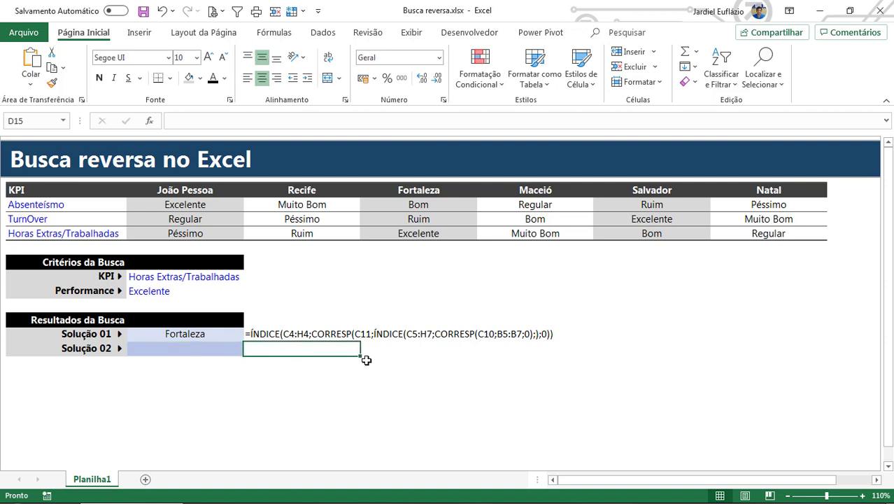
{"action": "type", "text": "="}
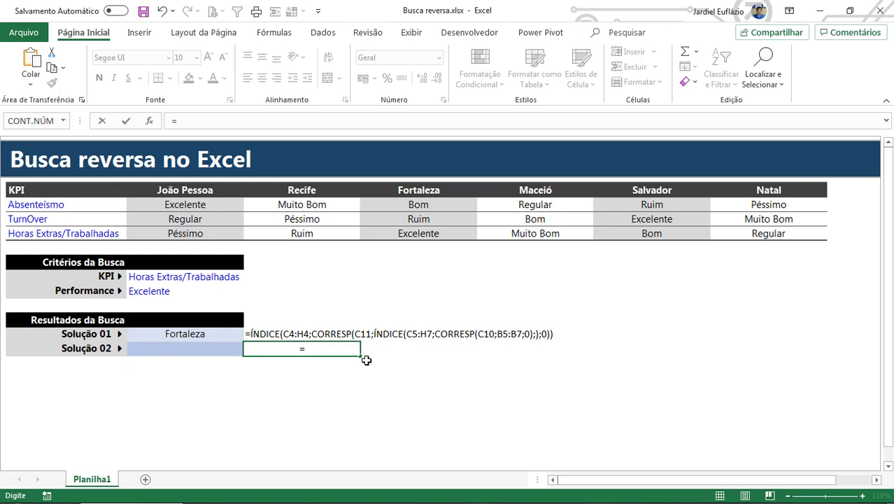
{"action": "type", "text": "("}
{"action": "left_click_drag", "start_coordinate": [84, 204], "coordinate": [82, 237]}
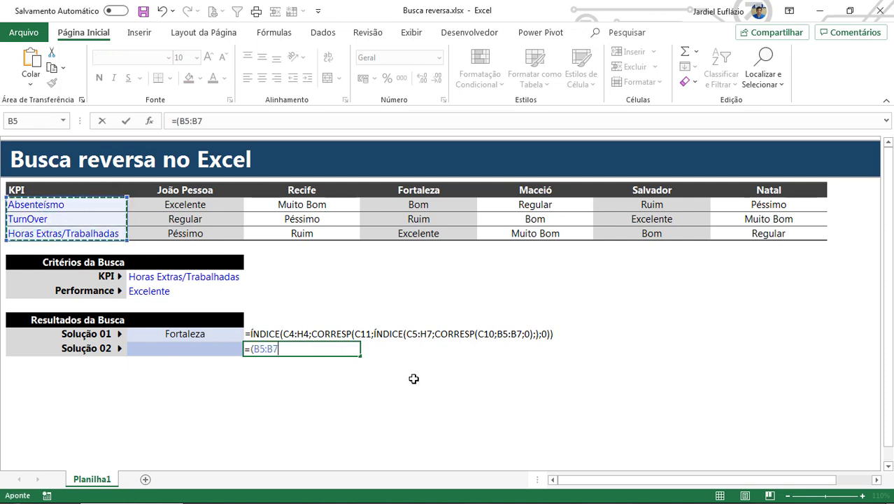
{"action": "type", "text": ")="}
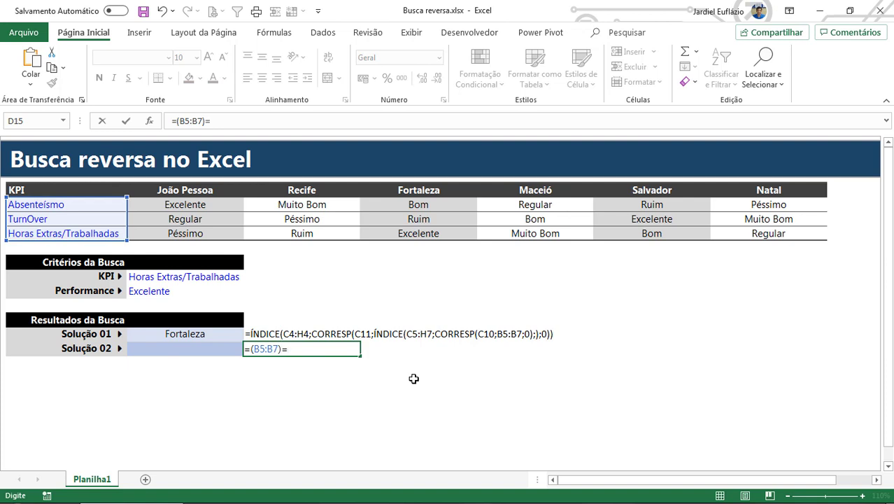
{"action": "left_click", "coordinate": [166, 276]}
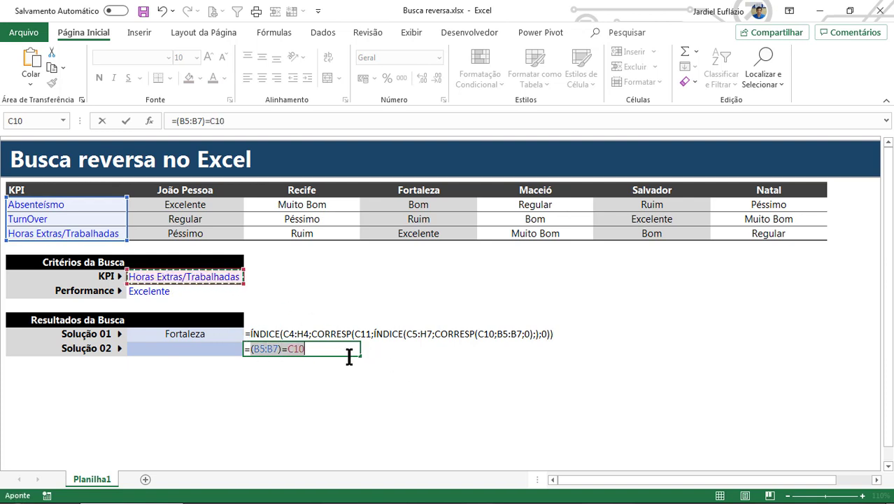
Step: Evaluate the KPI comparison in the D15 formula to its array values and restore the cell references
{"action": "key", "text": "F2"}
{"action": "key", "text": "F9"}
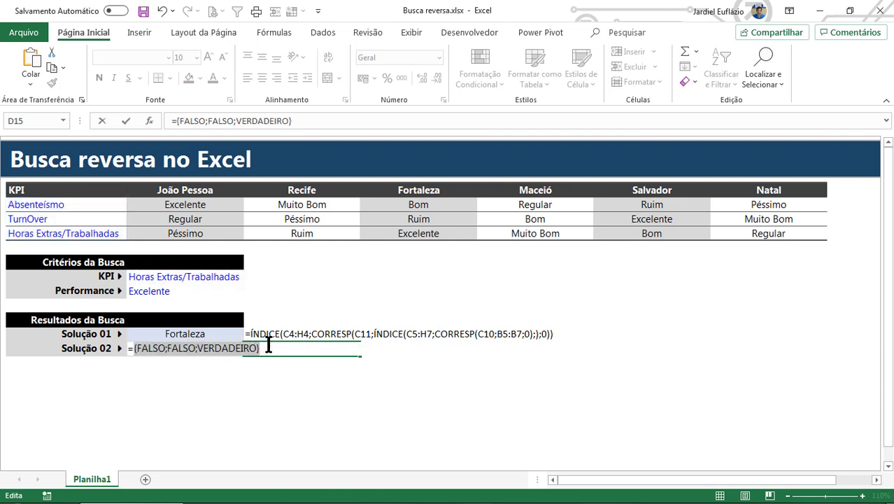
{"action": "key", "text": "ctrl+z"}
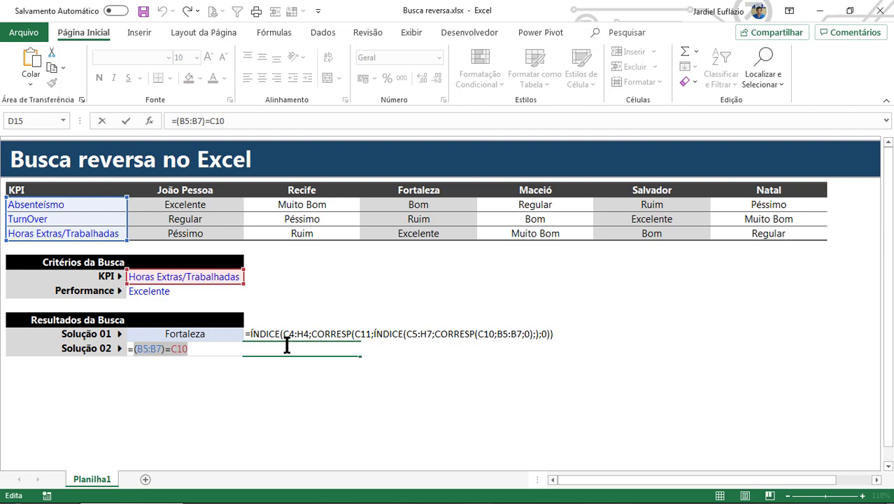
{"action": "left_click", "coordinate": [307, 344]}
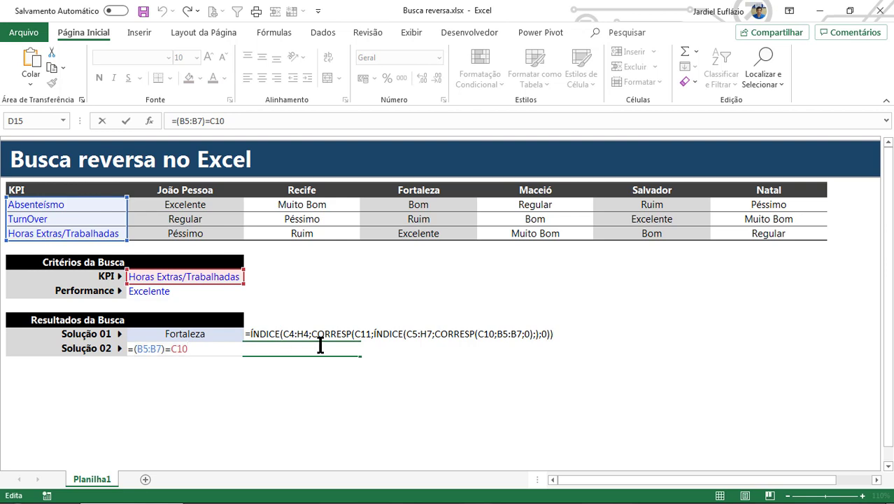
{"action": "left_click", "coordinate": [246, 119]}
{"action": "key", "text": "Return"}
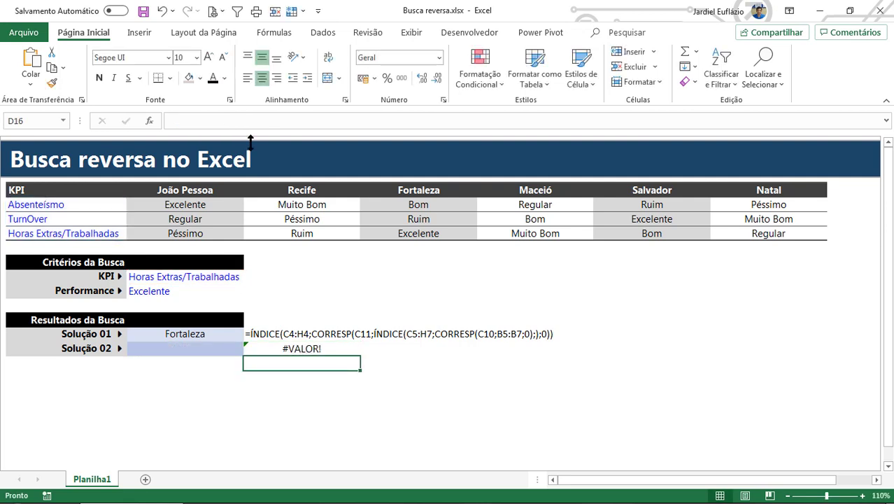
{"action": "left_click", "coordinate": [298, 344]}
{"action": "left_click", "coordinate": [264, 119]}
{"action": "key", "text": "F9"}
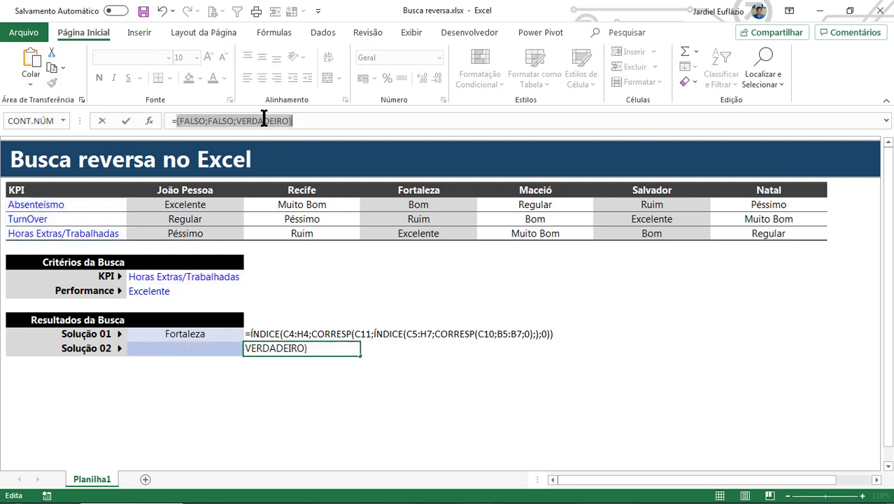
{"action": "key", "text": "ctrl+z"}
{"action": "left_click", "coordinate": [301, 122]}
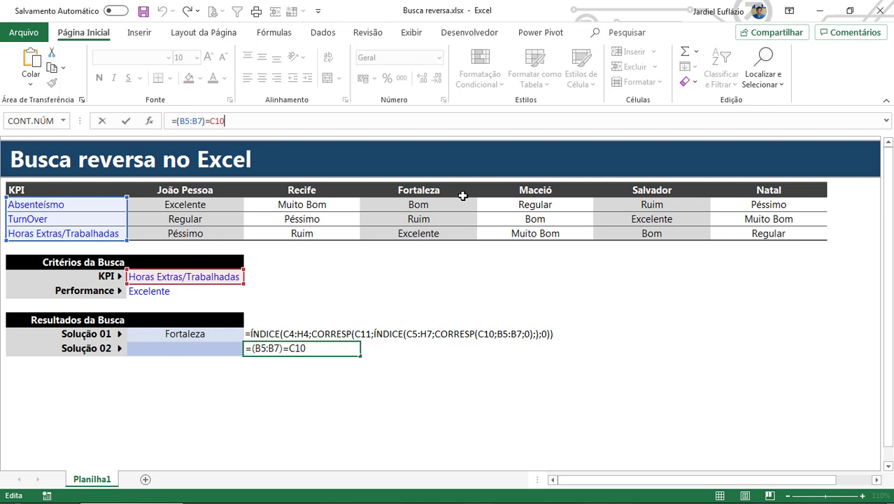
Step: Wrap the KPI comparison in parentheses and multiply it by the performance comparison (C5:H7=C11)
{"action": "type", "text": ")"}
{"action": "left_click", "coordinate": [176, 121]}
{"action": "type", "text": "("}
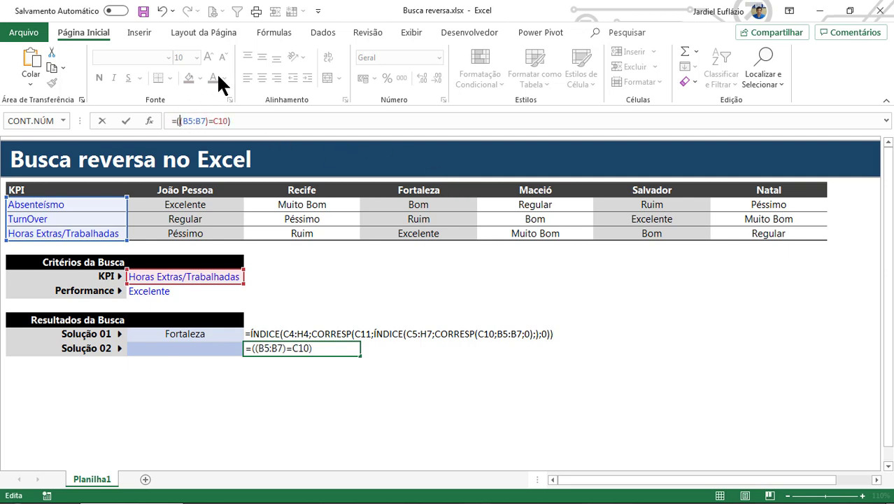
{"action": "left_click", "coordinate": [249, 123]}
{"action": "left_click_drag", "start_coordinate": [214, 205], "coordinate": [729, 237]}
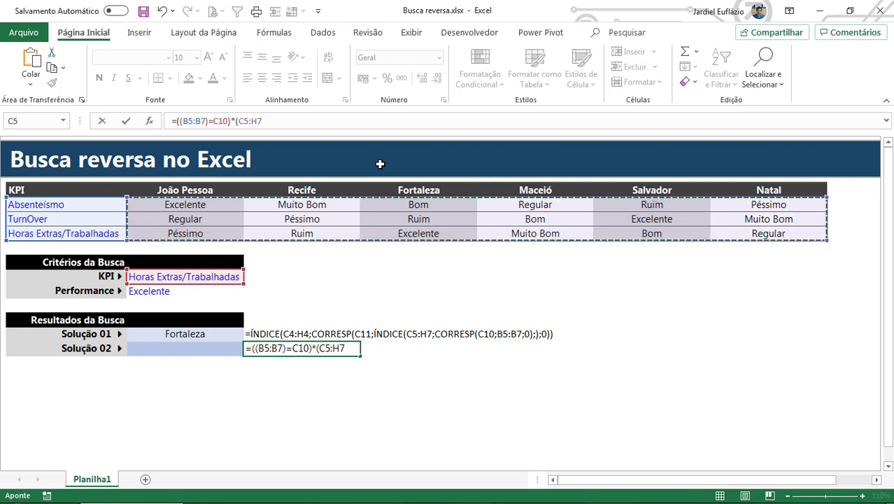
{"action": "type", "text": "="}
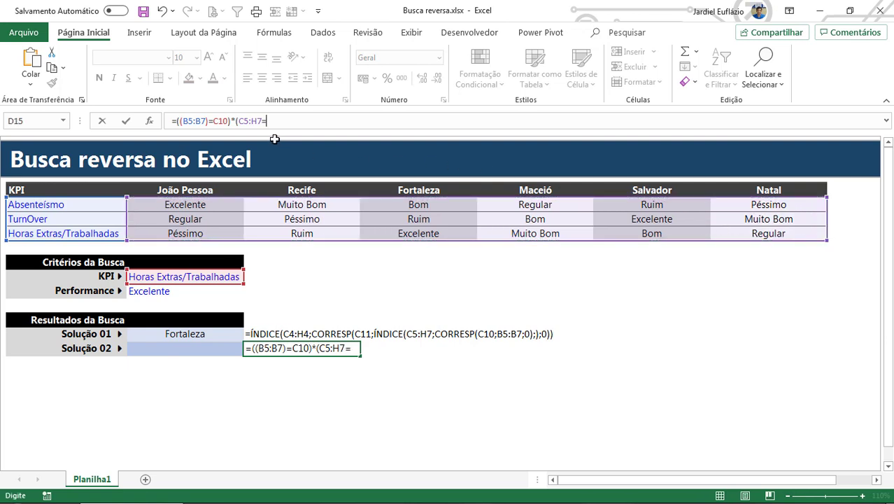
{"action": "left_click", "coordinate": [190, 291]}
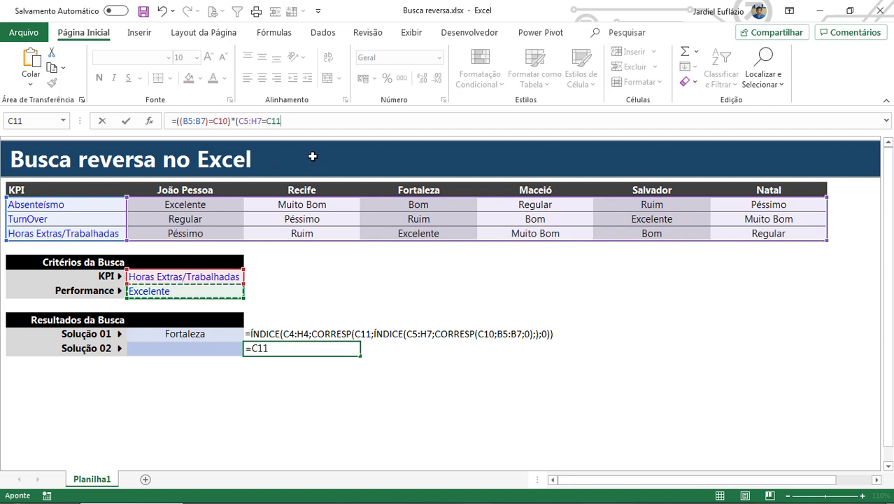
{"action": "type", "text": ")"}
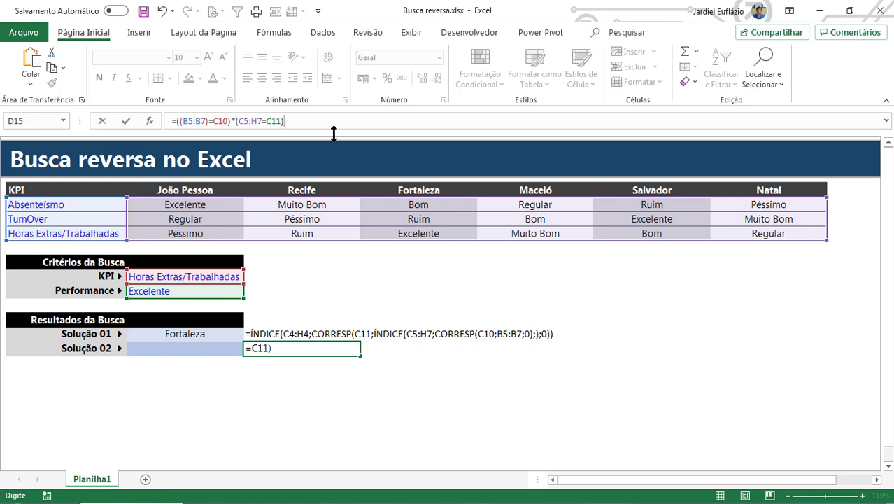
Step: Enlarge the formula bar, evaluate the product of both comparisons to inspect its array, and restore the formula
{"action": "left_click_drag", "start_coordinate": [334, 133], "coordinate": [306, 263]}
{"action": "key", "text": "F9"}
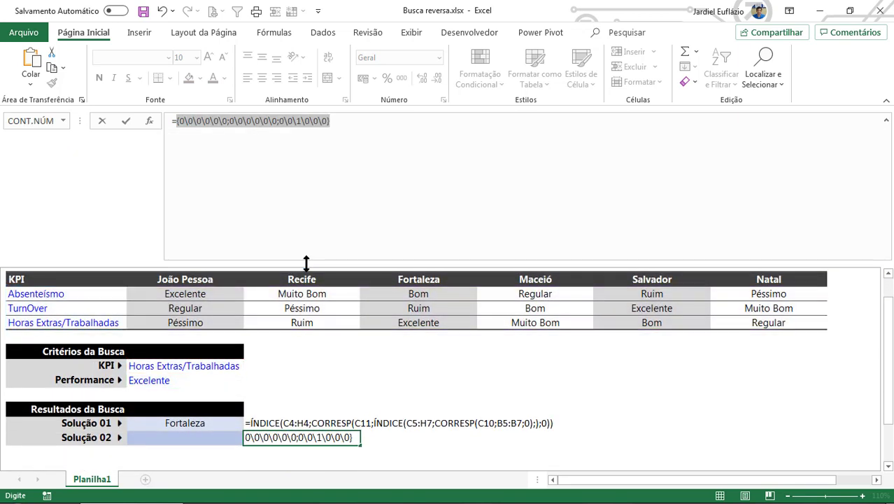
{"action": "left_click", "coordinate": [299, 121]}
{"action": "double_click", "coordinate": [298, 122]}
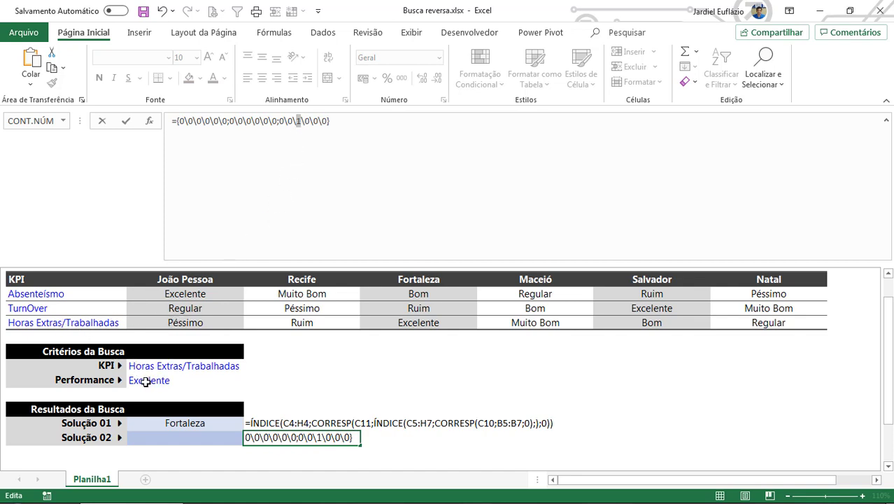
{"action": "key", "text": "ctrl+z"}
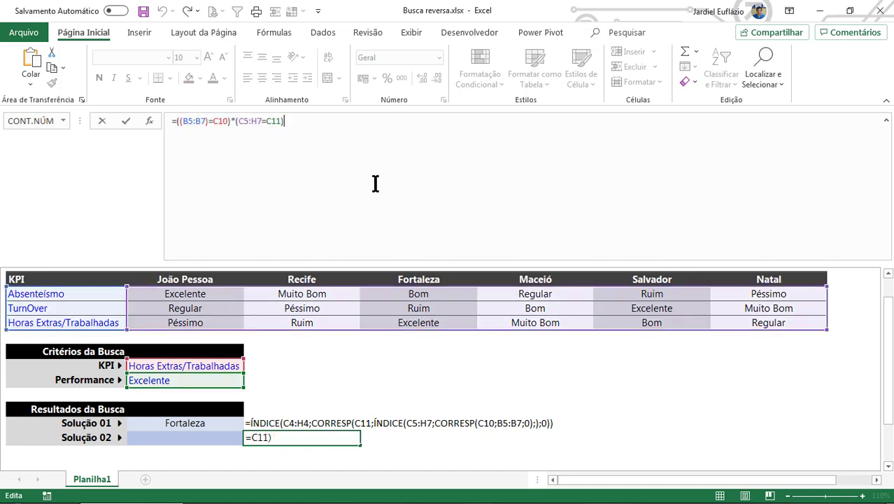
Step: Append a multiplication operator to the D15 formula, reduce the formula bar height and store the unfinished formula as text
{"action": "type", "text": "*"}
{"action": "left_click_drag", "start_coordinate": [731, 252], "coordinate": [718, 160]}
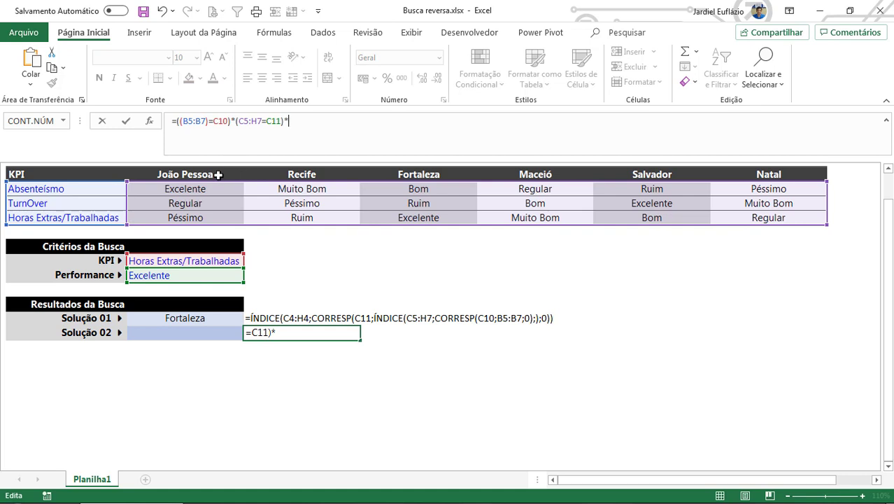
{"action": "left_click", "coordinate": [173, 121]}
{"action": "type", "text": "'"}
{"action": "key", "text": "Return"}
Step: Show the row and column headings and turn the text in D15 back into an editable formula
{"action": "left_click", "coordinate": [406, 35]}
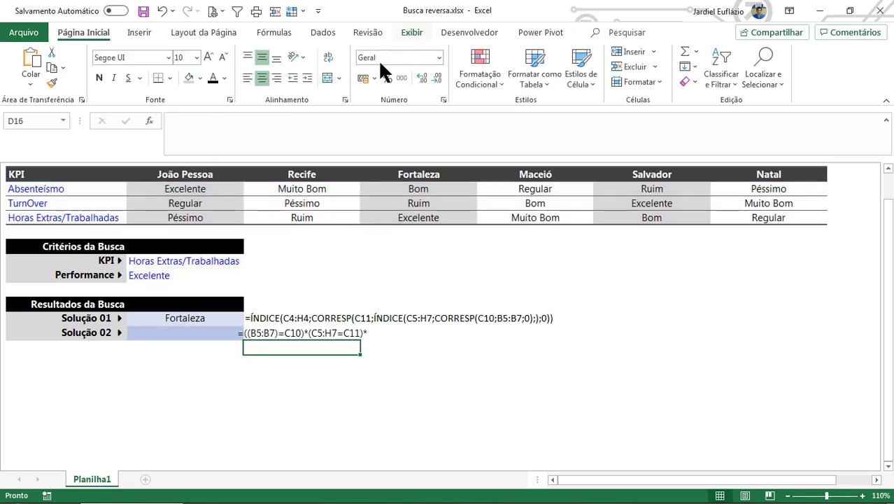
{"action": "left_click", "coordinate": [308, 347]}
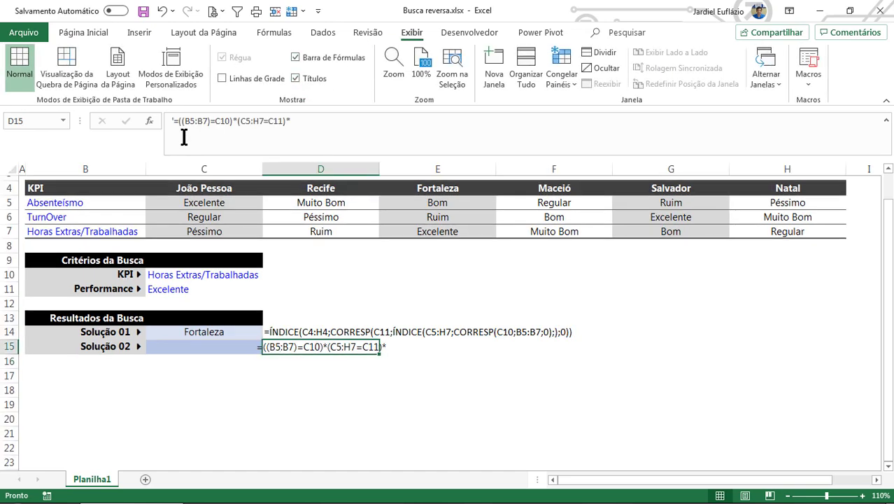
{"action": "key", "text": "F2"}
{"action": "key", "text": "Home"}
{"action": "key", "text": "Delete"}
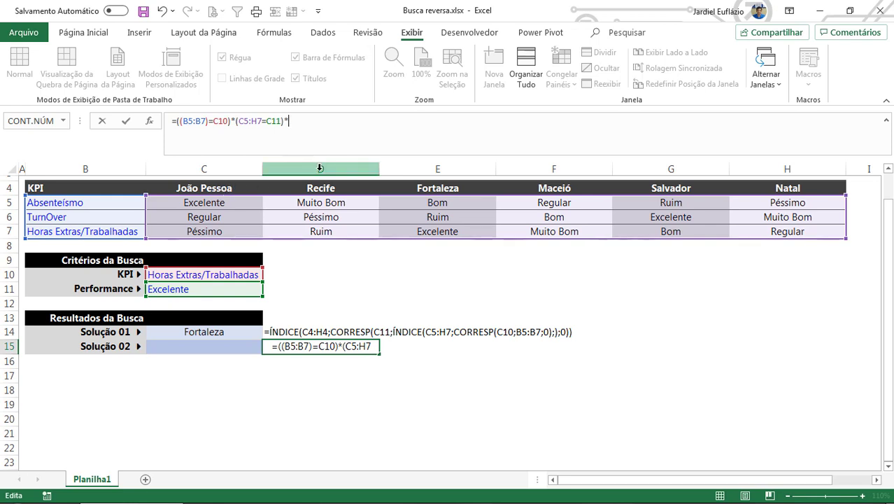
Step: Add the factor (COL(C4:H4)-2) to the D15 formula to number the branch columns
{"action": "type", "text": "(co"}
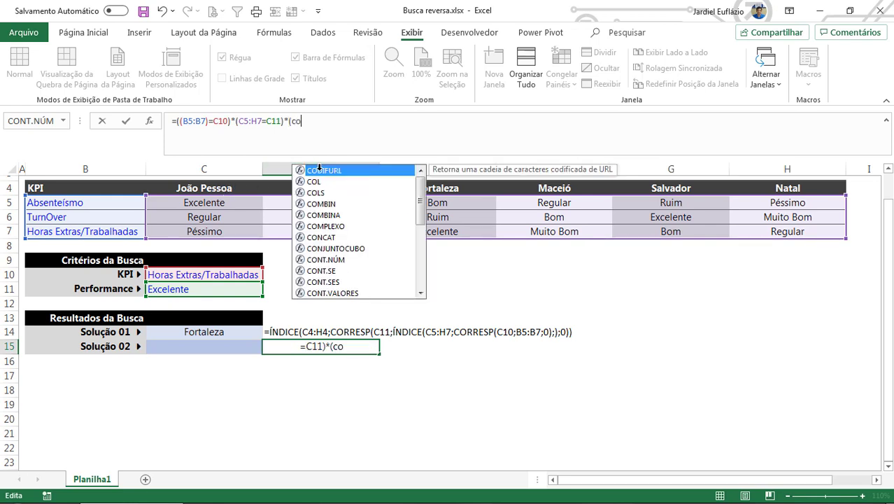
{"action": "key", "text": "Tab"}
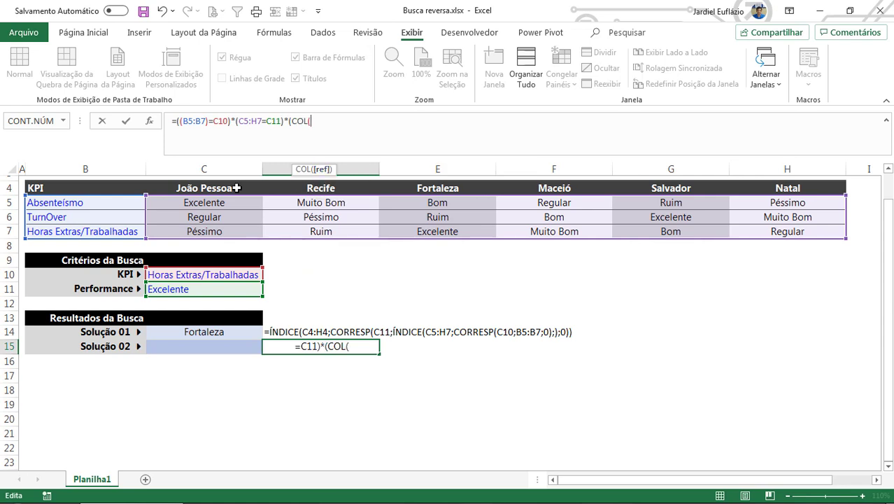
{"action": "left_click_drag", "start_coordinate": [234, 187], "coordinate": [764, 186]}
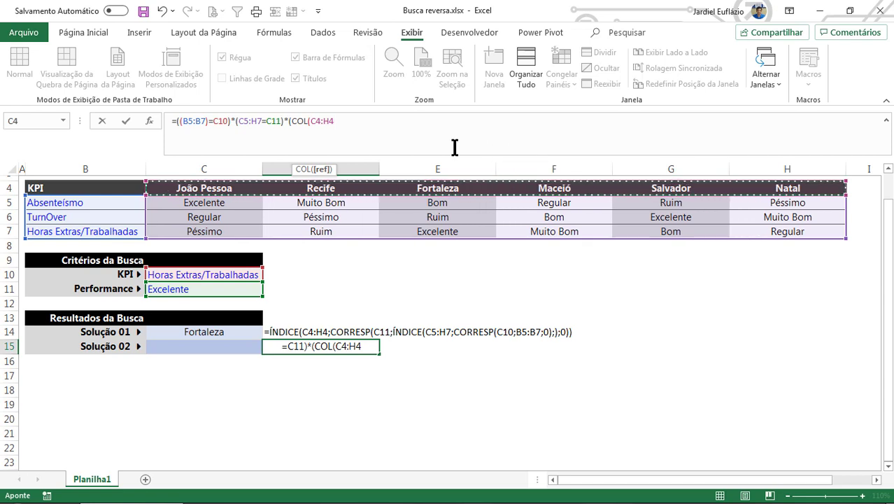
{"action": "type", "text": ")"}
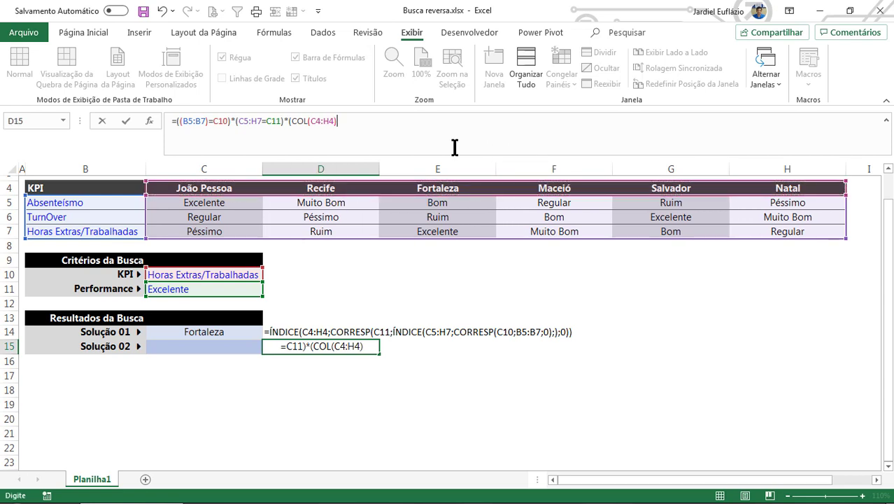
{"action": "type", "text": "-2"}
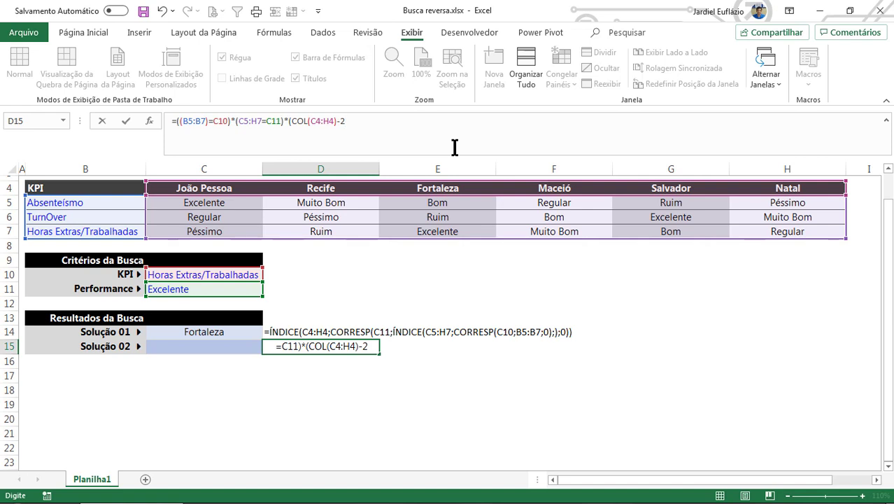
{"action": "type", "text": ")"}
Step: Evaluate only the (COL(C4:H4)-2) part to inspect its column numbers and restore it
{"action": "left_click_drag", "start_coordinate": [285, 123], "coordinate": [372, 124]}
{"action": "key", "text": "F9"}
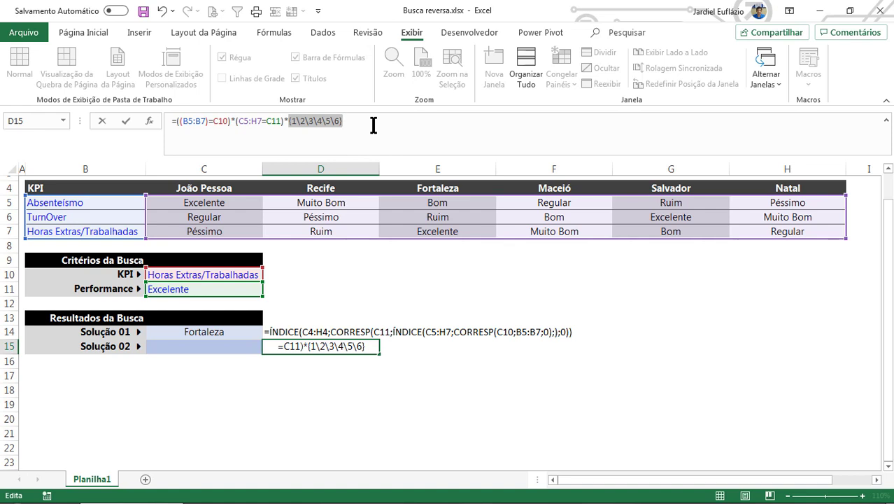
{"action": "key", "text": "ctrl+z"}
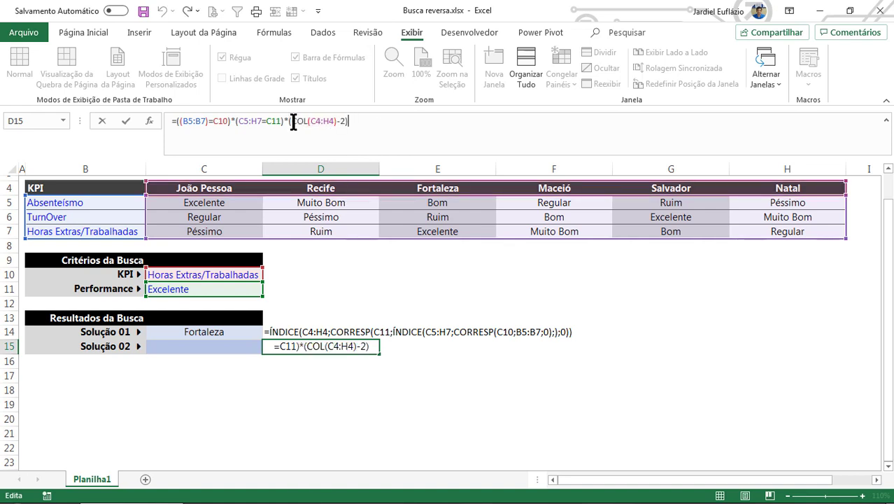
Step: Evaluate the full three-factor product in D15 and examine the nonzero value in the array
{"action": "left_click_drag", "start_coordinate": [176, 123], "coordinate": [408, 128]}
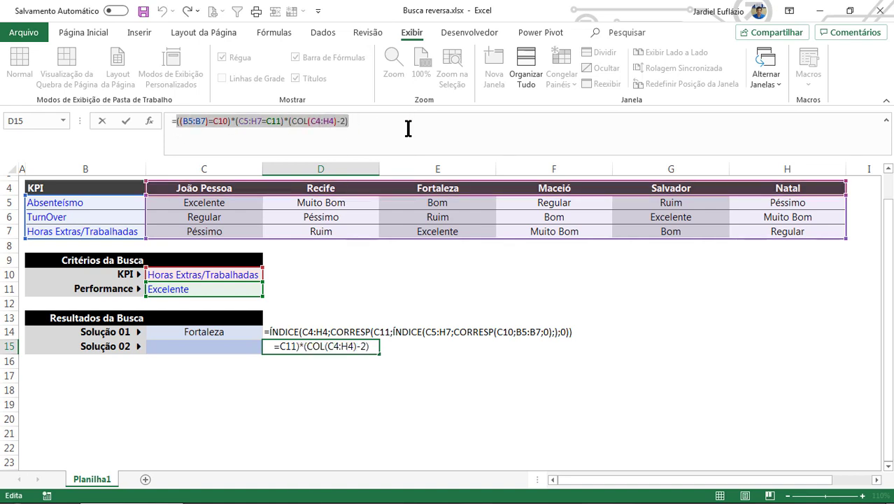
{"action": "key", "text": "F9"}
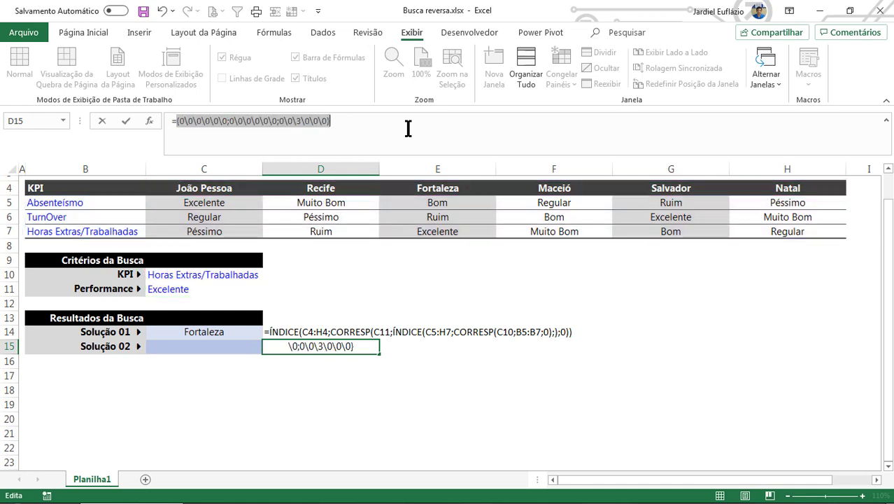
{"action": "left_click", "coordinate": [300, 122]}
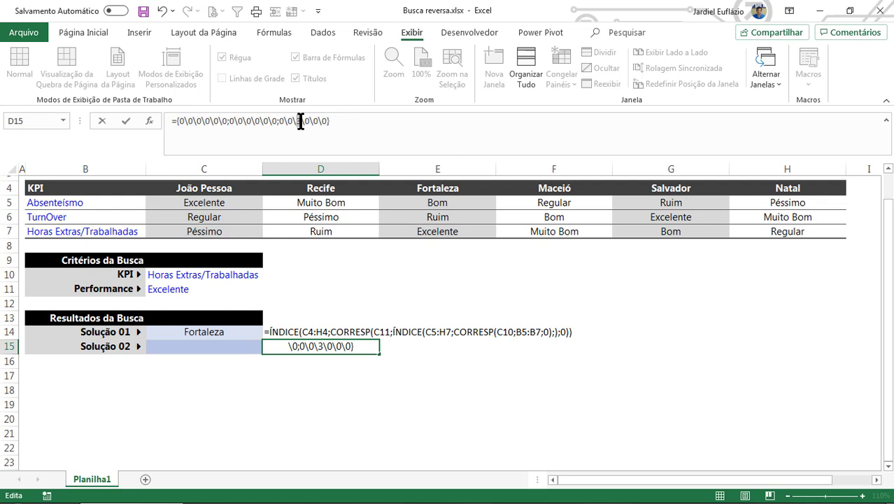
Step: Restore the D15 product formula from its evaluated array and enlarge the formula bar
{"action": "double_click", "coordinate": [301, 122]}
{"action": "key", "text": "ctrl+z"}
{"action": "left_click", "coordinate": [367, 122]}
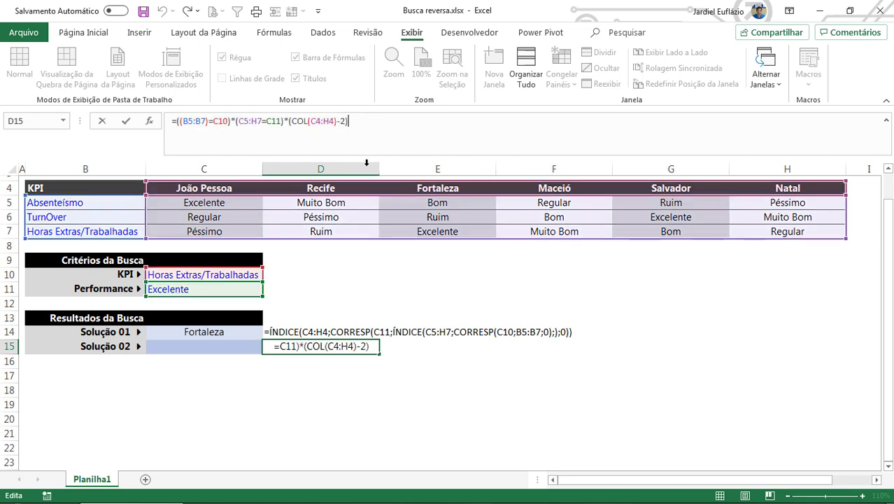
{"action": "left_click_drag", "start_coordinate": [361, 160], "coordinate": [353, 190]}
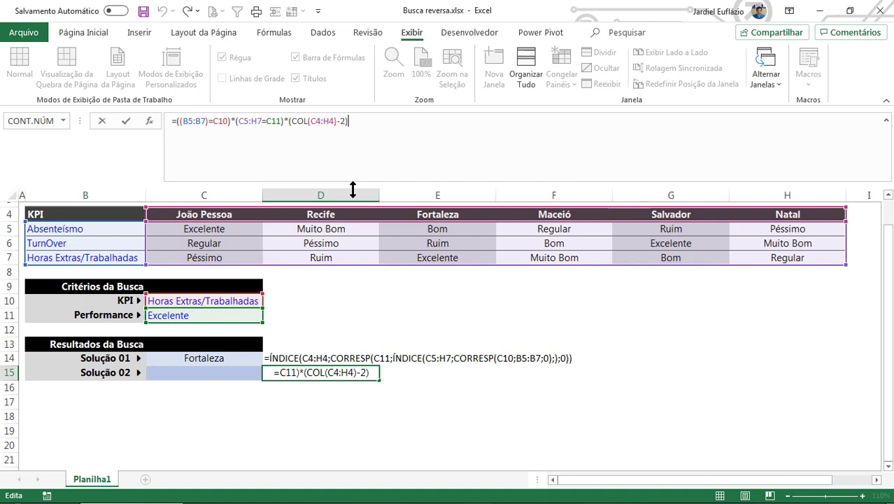
Step: Evaluate only the (C5:H7=C11)*(COL(C4:H4)-2) part of the D15 formula
{"action": "left_click_drag", "start_coordinate": [235, 123], "coordinate": [371, 124]}
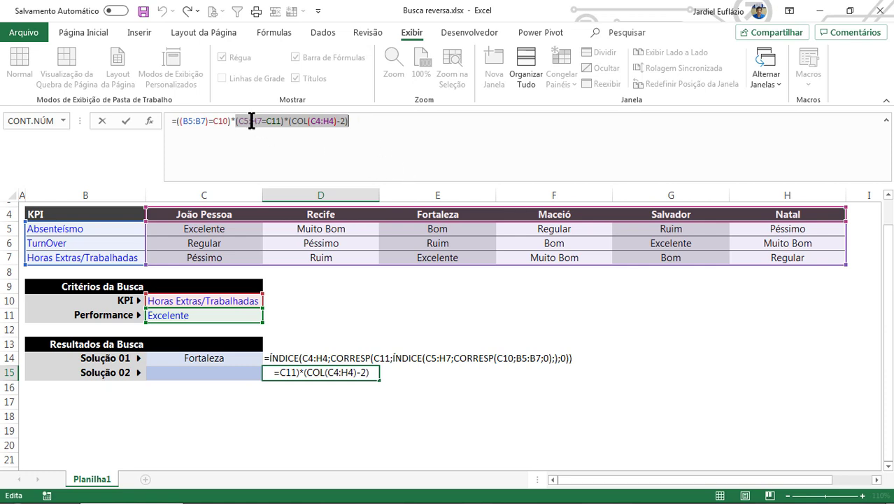
{"action": "left_click_drag", "start_coordinate": [238, 122], "coordinate": [371, 126]}
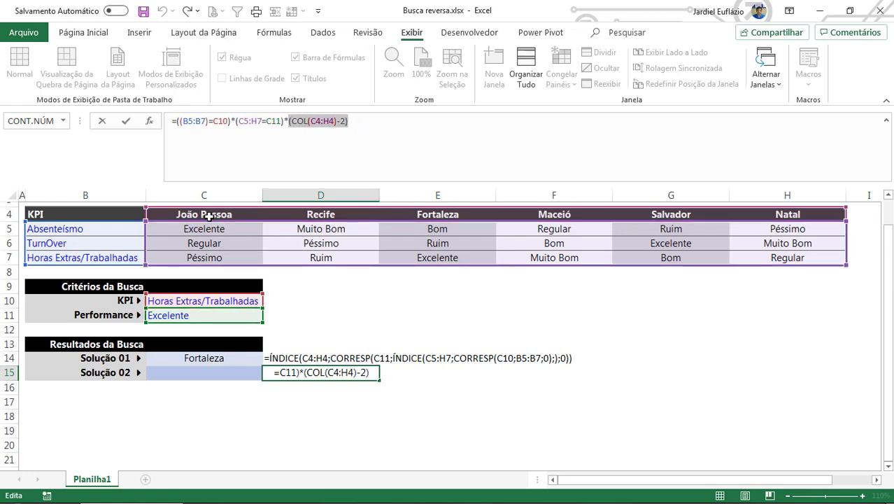
{"action": "left_click_drag", "start_coordinate": [238, 122], "coordinate": [415, 121]}
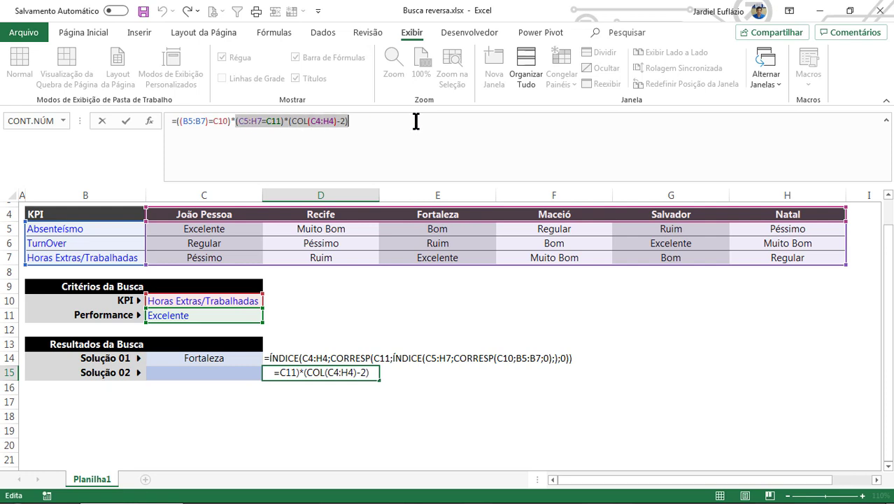
{"action": "key", "text": "F9"}
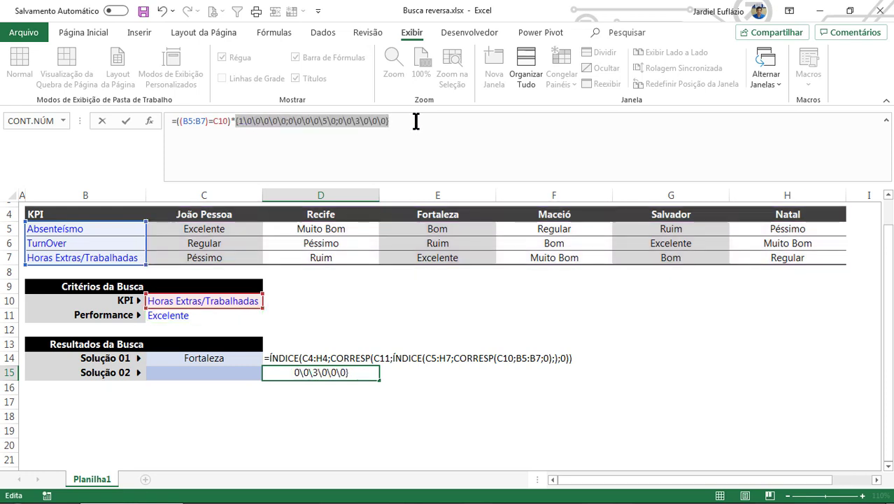
{"action": "left_click", "coordinate": [416, 121]}
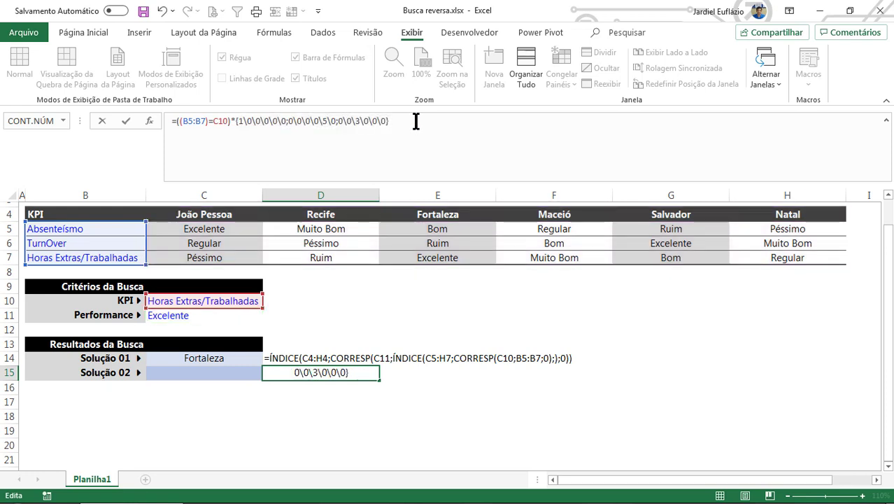
{"action": "type", "text": ")"}
Step: Examine which positions in the evaluated array hold nonzero column numbers and match them to the branch headings
{"action": "left_click", "coordinate": [239, 121]}
{"action": "double_click", "coordinate": [357, 121]}
{"action": "left_click_drag", "start_coordinate": [237, 121], "coordinate": [243, 123]}
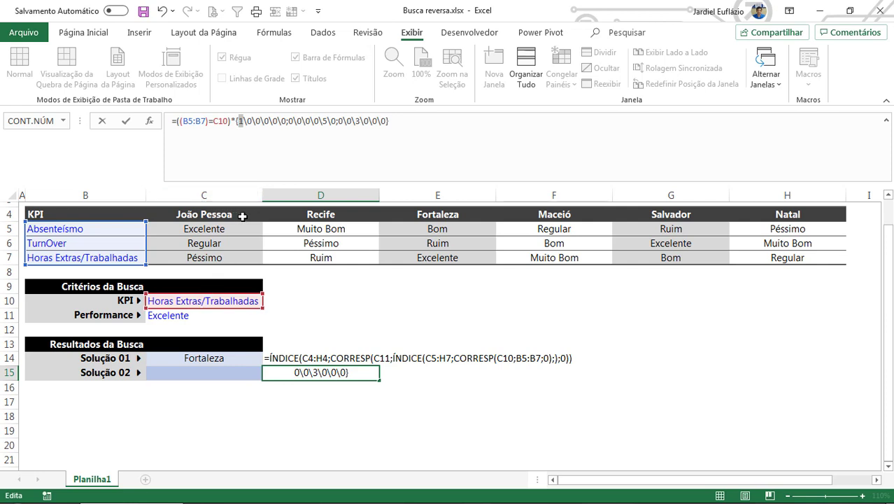
{"action": "left_click", "coordinate": [326, 121]}
{"action": "double_click", "coordinate": [356, 122]}
{"action": "double_click", "coordinate": [358, 120]}
Step: Examine the array one row group at a time against the three KPI rows, undoing any accidental cell reference
{"action": "left_click_drag", "start_coordinate": [238, 122], "coordinate": [284, 123]}
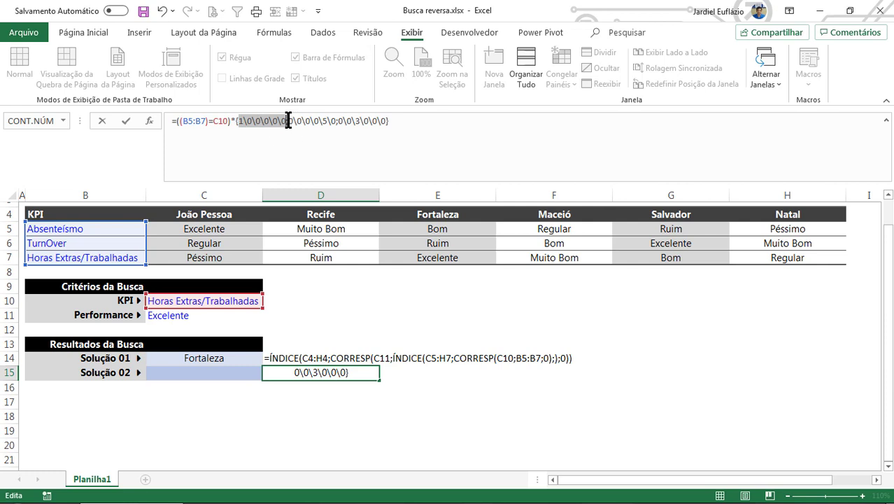
{"action": "left_click_drag", "start_coordinate": [288, 121], "coordinate": [337, 122]}
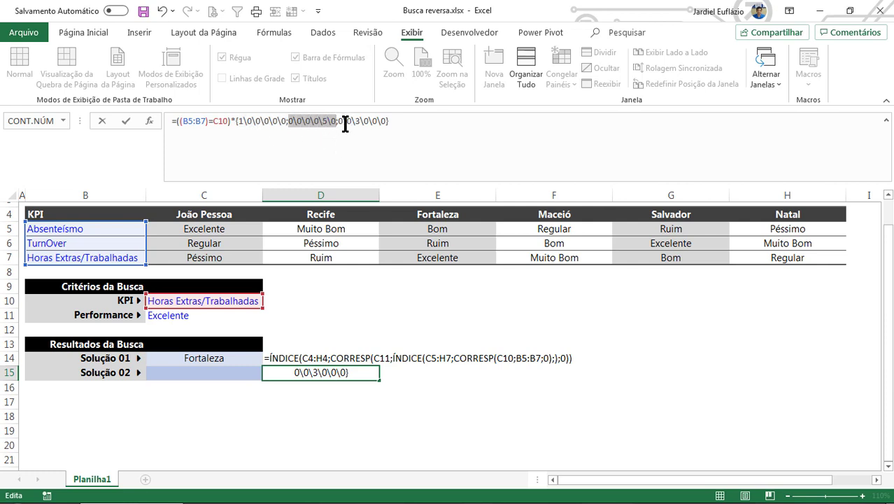
{"action": "left_click_drag", "start_coordinate": [338, 122], "coordinate": [383, 122]}
{"action": "left_click_drag", "start_coordinate": [286, 122], "coordinate": [237, 121]}
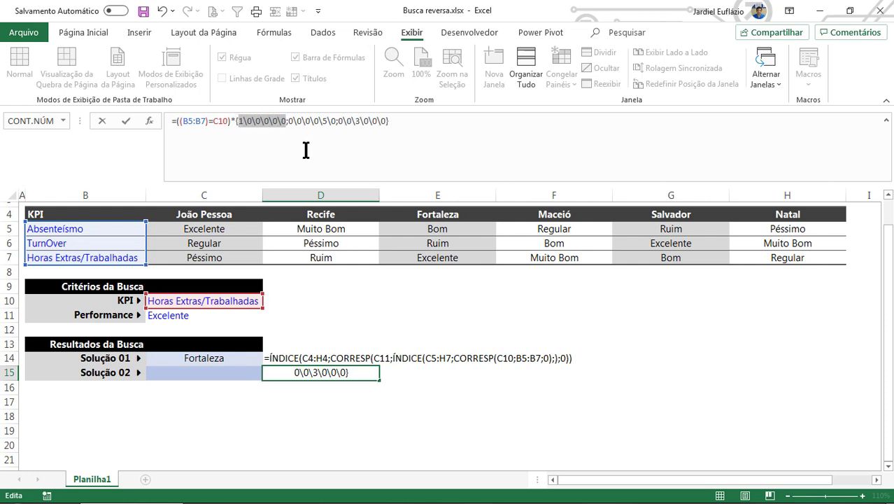
{"action": "left_click", "coordinate": [243, 123]}
{"action": "left_click_drag", "start_coordinate": [287, 122], "coordinate": [240, 122]}
{"action": "left_click_drag", "start_coordinate": [288, 121], "coordinate": [336, 124]}
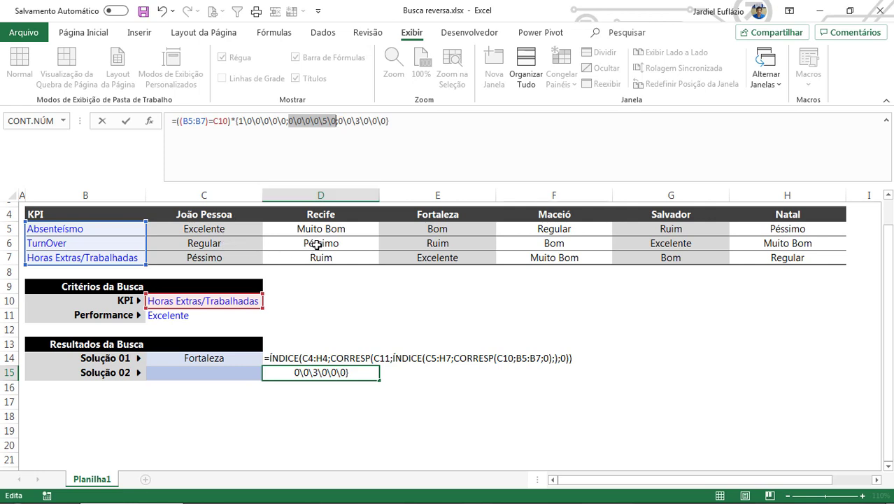
{"action": "left_click", "coordinate": [652, 244]}
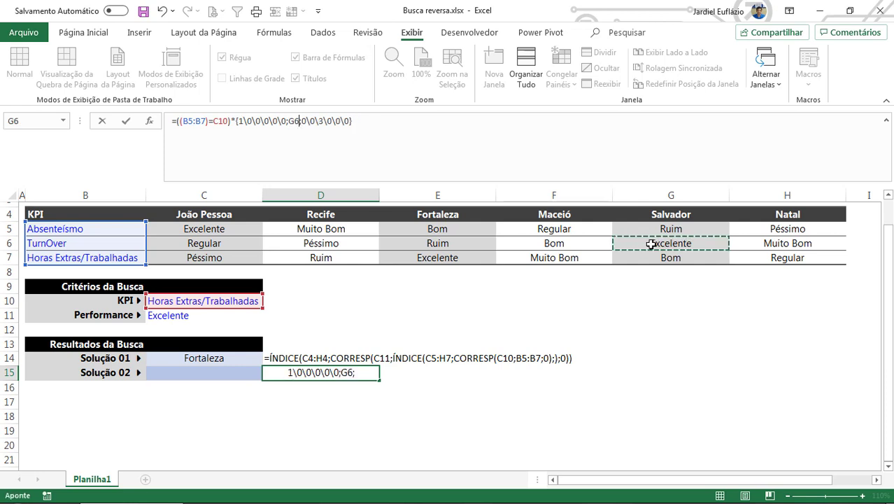
{"action": "key", "text": "ctrl+z"}
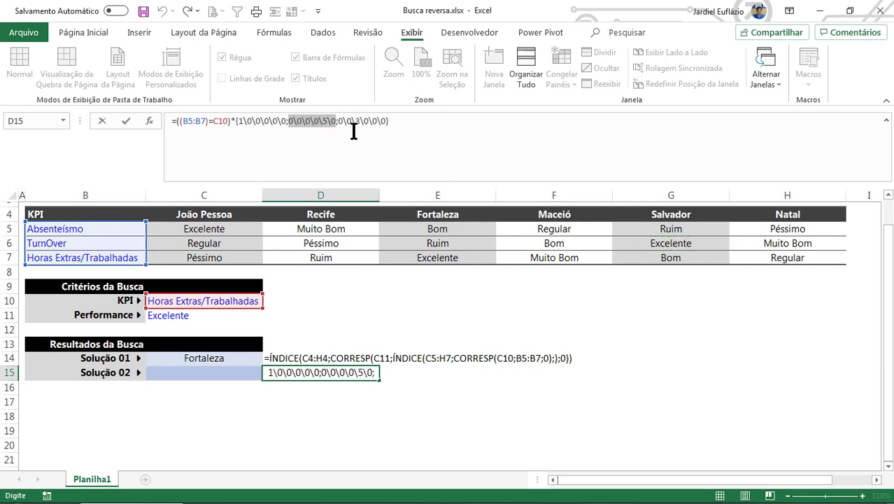
{"action": "left_click_drag", "start_coordinate": [339, 125], "coordinate": [386, 124]}
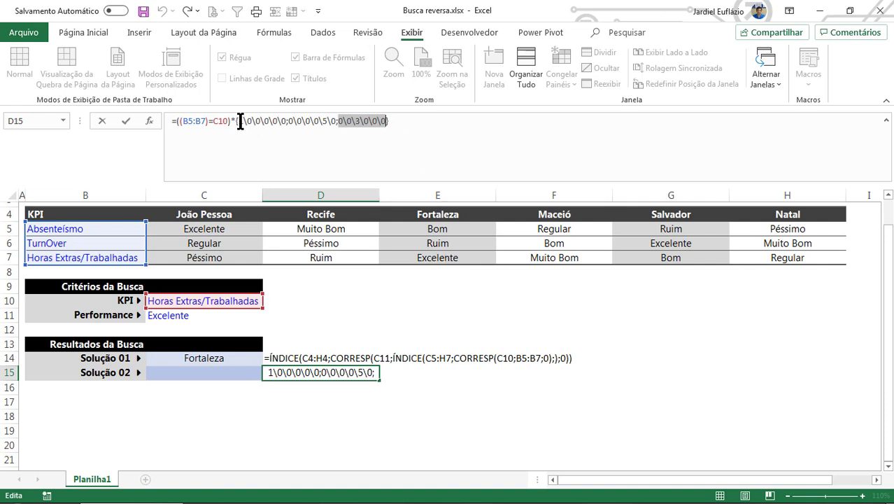
Step: Evaluate the (B5:B7)=C10 comparison to inspect its logical value for each KPI row
{"action": "left_click_drag", "start_coordinate": [240, 121], "coordinate": [378, 123]}
{"action": "left_click_drag", "start_coordinate": [178, 121], "coordinate": [228, 124]}
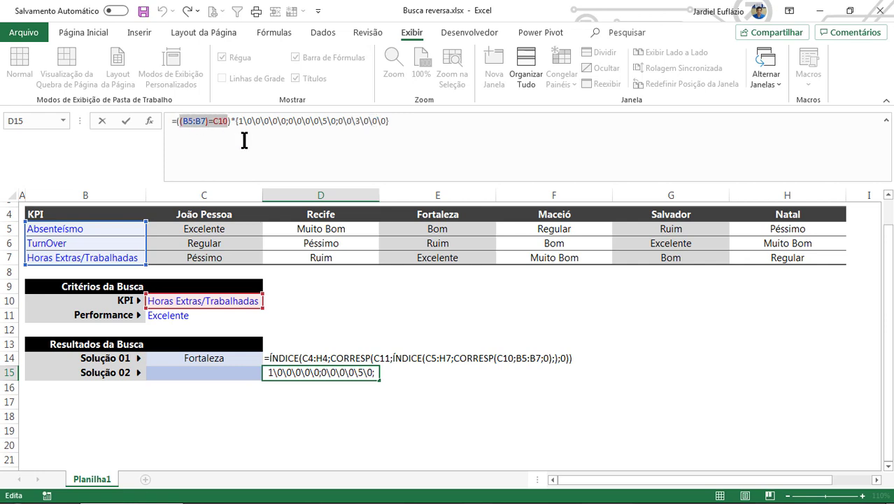
{"action": "key", "text": "shift+Right"}
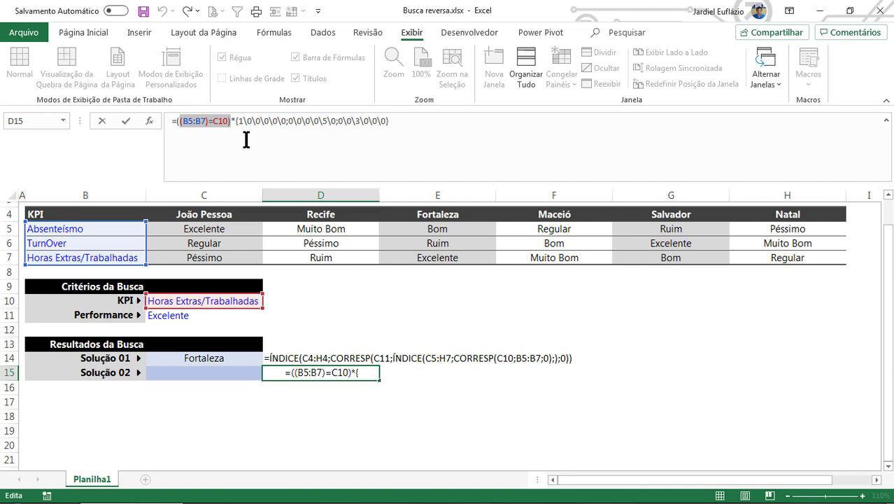
{"action": "key", "text": "F9"}
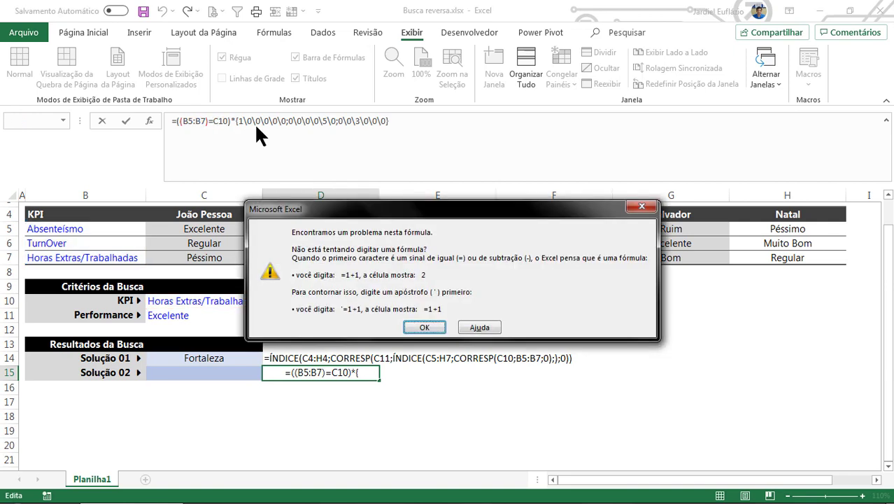
{"action": "key", "text": "Return"}
{"action": "left_click_drag", "start_coordinate": [180, 121], "coordinate": [223, 121]}
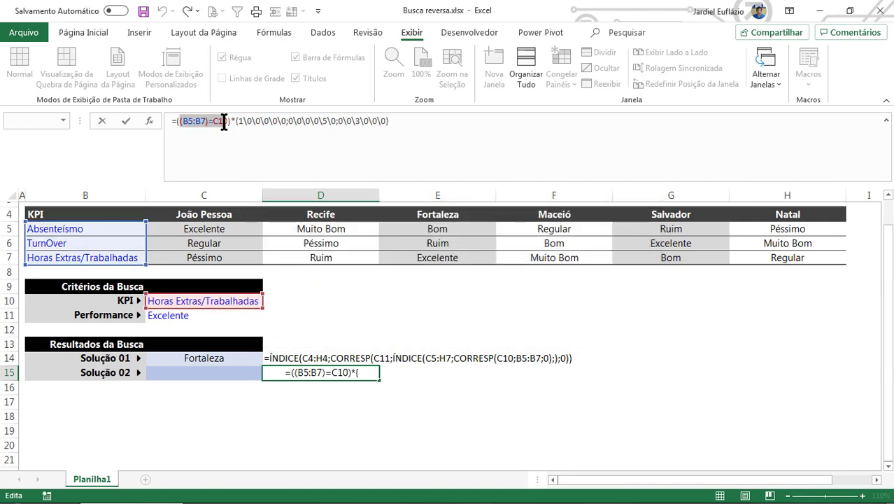
{"action": "key", "text": "F9"}
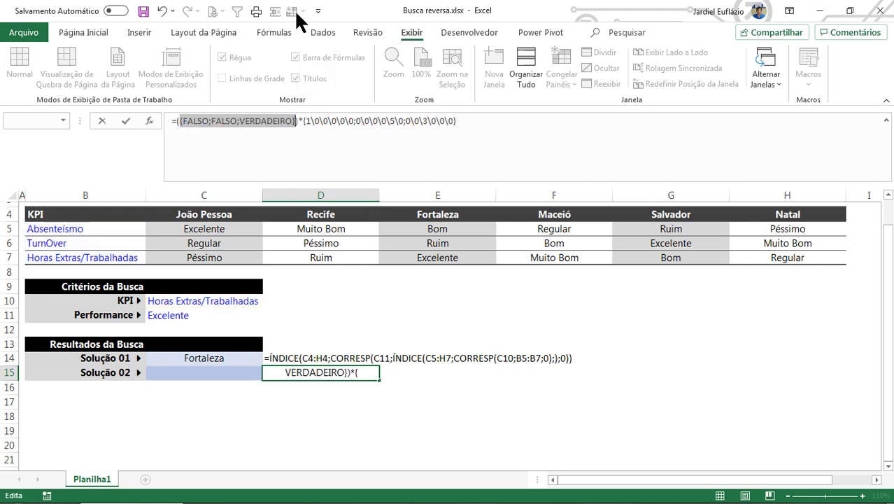
{"action": "left_click", "coordinate": [264, 121]}
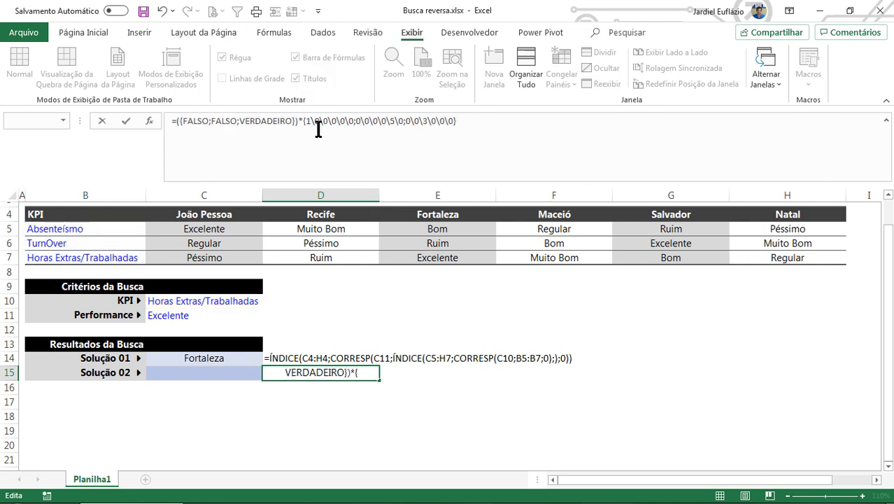
Step: Compare the array's row groups with the KPI logical values, restore the comparison and discard the D15 edit
{"action": "left_click_drag", "start_coordinate": [305, 121], "coordinate": [435, 127]}
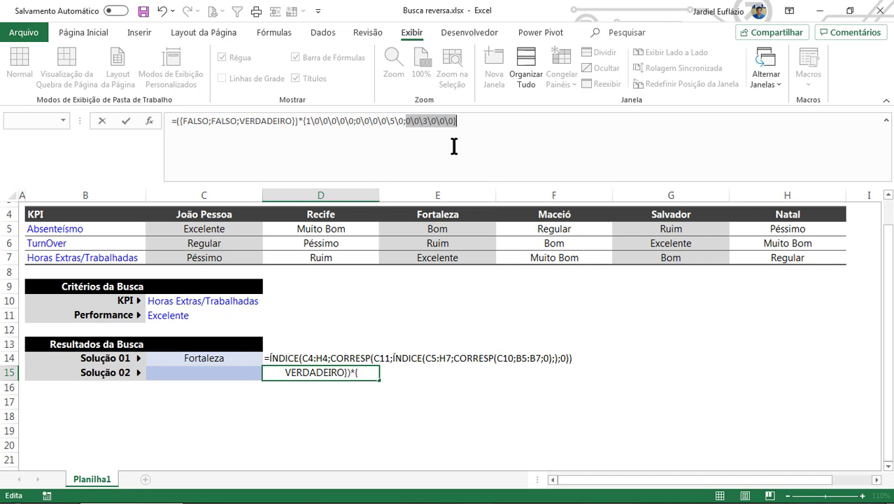
{"action": "key", "text": "ctrl+z"}
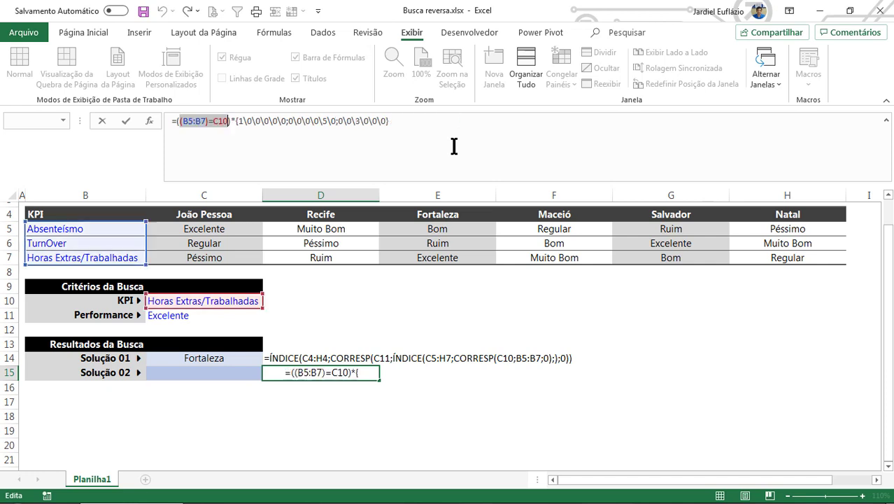
{"action": "key", "text": "F9"}
{"action": "key", "text": "ctrl+z"}
{"action": "key", "text": "Escape"}
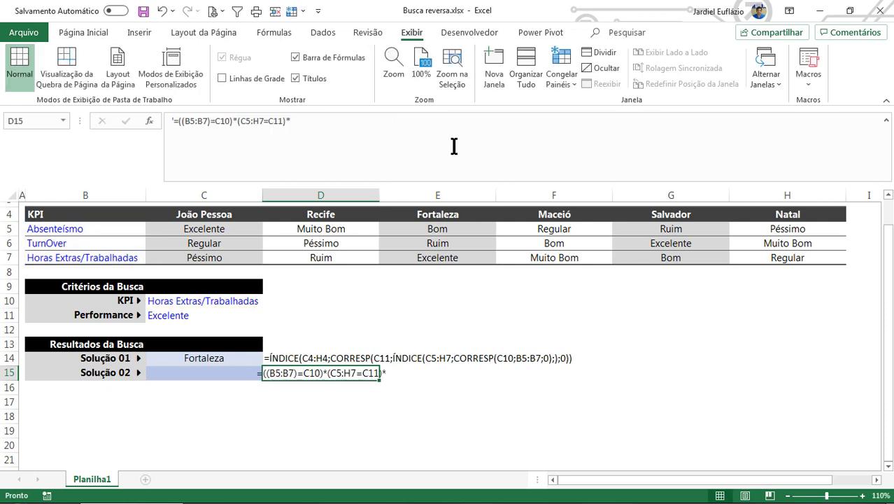
Step: Turn the D15 text back into a formula and append the factor (COL(C4:H4)-2)
{"action": "left_click", "coordinate": [175, 121]}
{"action": "key", "text": "BackSpace"}
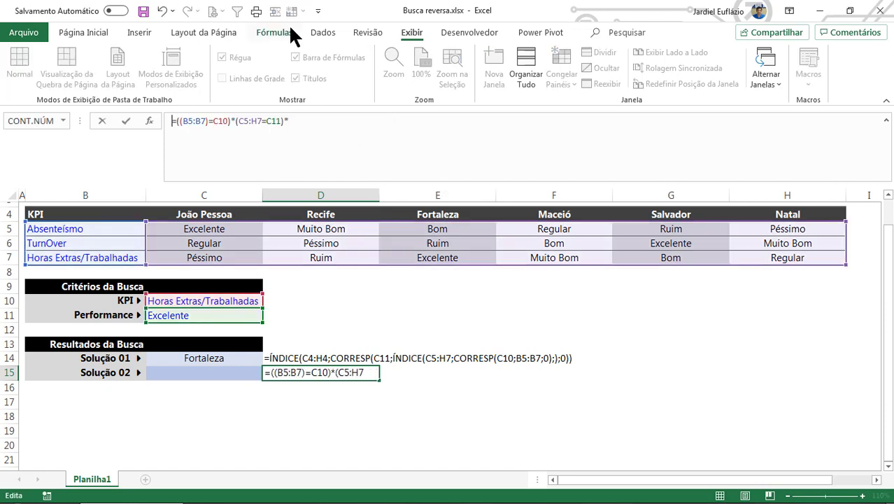
{"action": "left_click", "coordinate": [299, 118]}
{"action": "type", "text": "("}
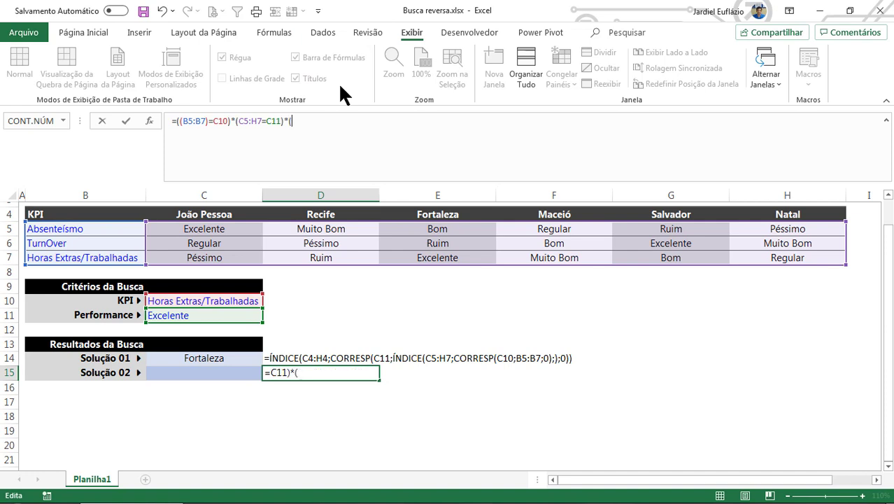
{"action": "type", "text": "col"}
{"action": "key", "text": "Tab"}
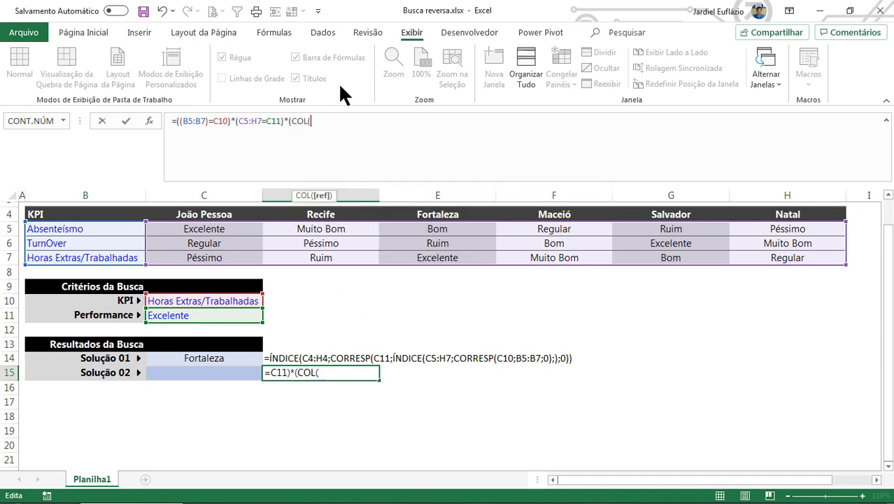
{"action": "left_click", "coordinate": [251, 217]}
{"action": "left_click_drag", "start_coordinate": [251, 216], "coordinate": [770, 217]}
{"action": "type", "text": ")-"}
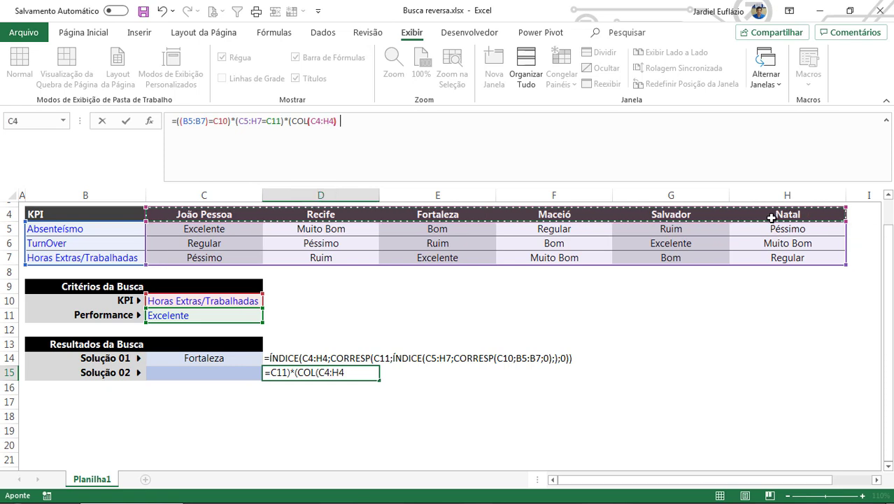
{"action": "type", "text": "2)"}
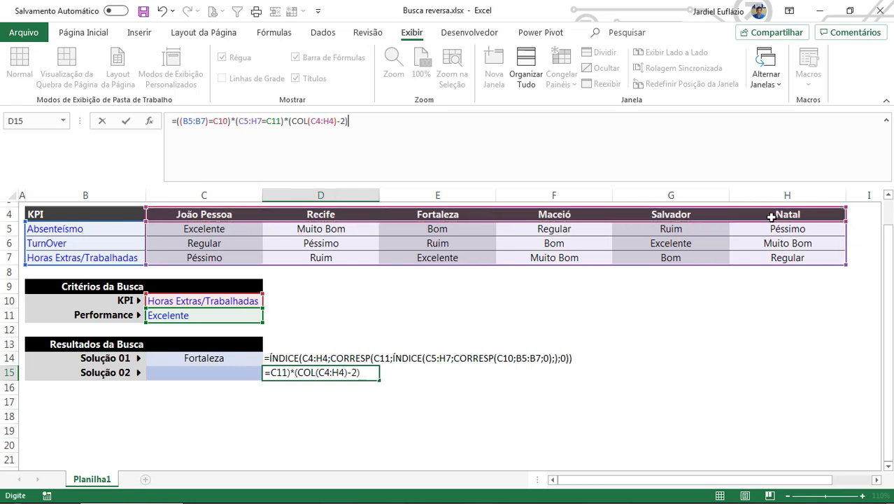
Step: Evaluate and restore the full product in D15, copy its expression and clear everything after the equals sign
{"action": "key", "text": "F9"}
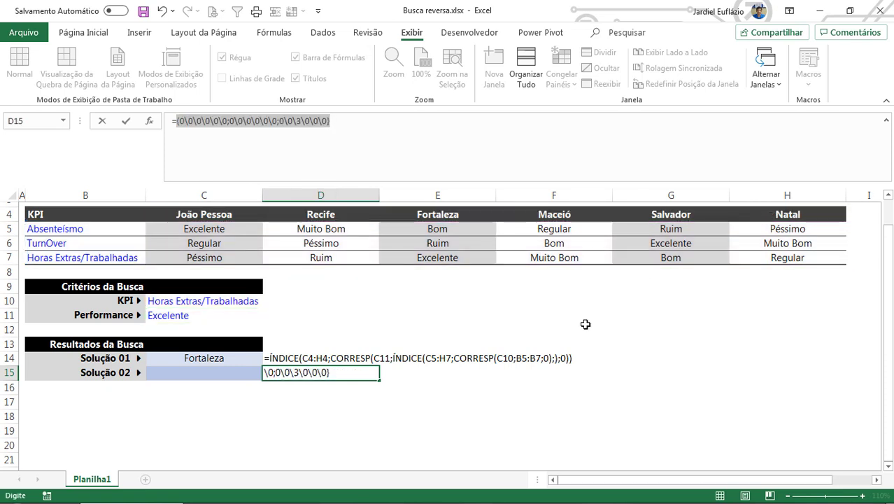
{"action": "left_click", "coordinate": [329, 122]}
{"action": "left_click_drag", "start_coordinate": [293, 121], "coordinate": [178, 121]}
{"action": "key", "text": "ctrl+c"}
{"action": "left_click", "coordinate": [342, 121]}
{"action": "key", "text": "ctrl+z"}
{"action": "key", "text": "BackSpace"}
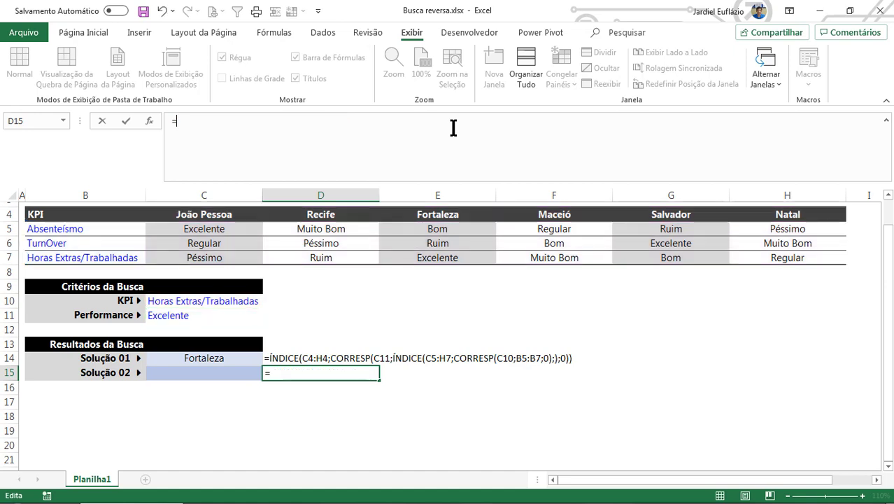
Step: Wrap the copied product in SOMARPRODUTO in D15, evaluate the result and restore the formula
{"action": "type", "text": "soma"}
{"action": "key", "text": "Down"}
{"action": "key", "text": "Tab"}
{"action": "key", "text": "ctrl+v"}
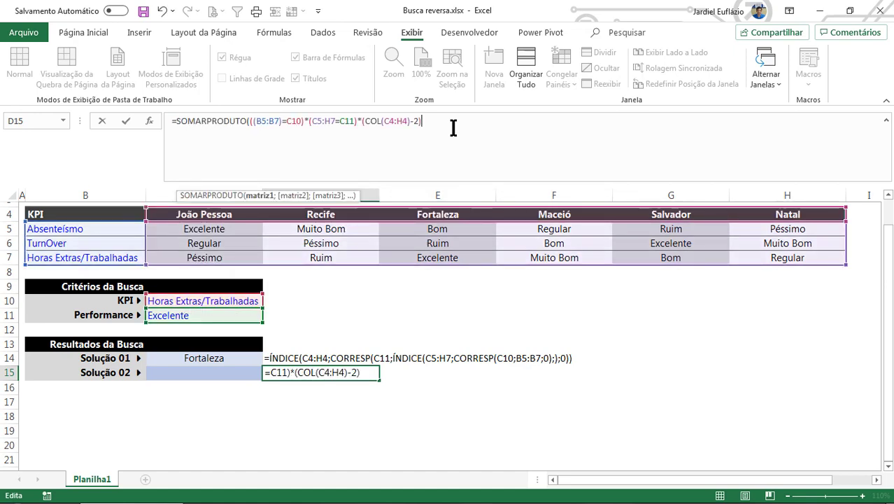
{"action": "type", "text": ")"}
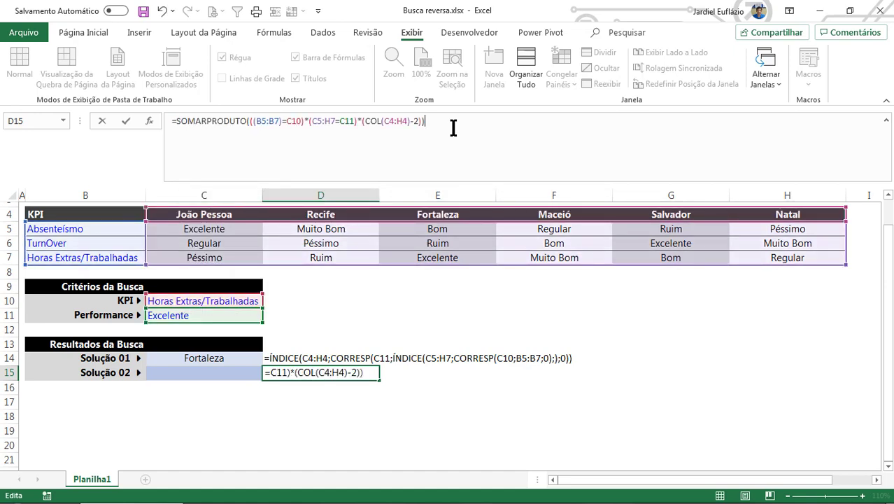
{"action": "key", "text": "F9"}
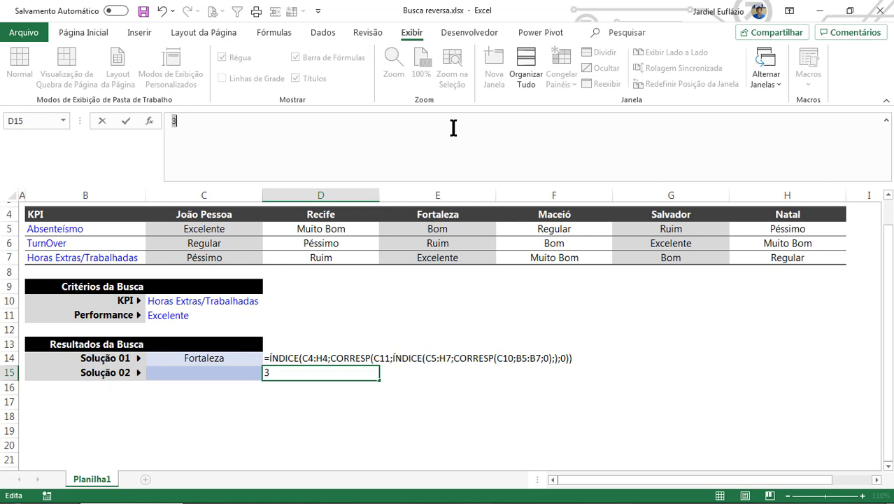
{"action": "key", "text": "ctrl+z"}
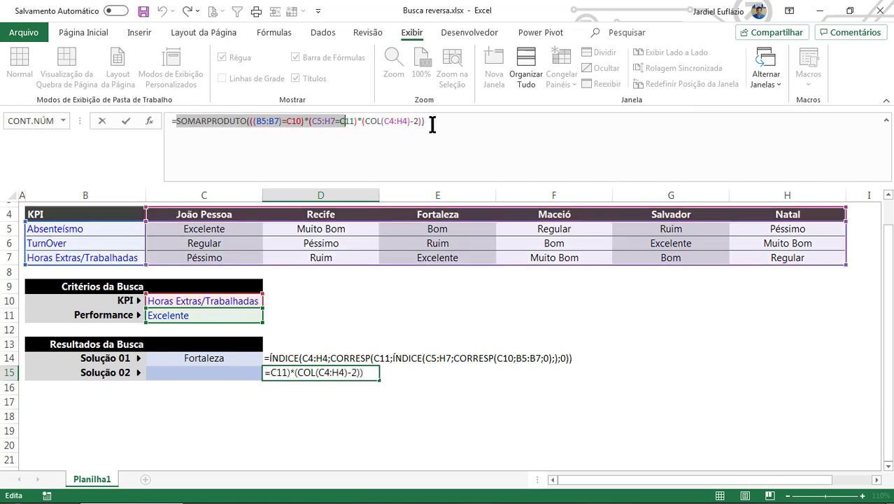
Step: Rebuild the D15 formula as =ÍNDICE(C4:H4;SOMARPRODUTO(((B5:B7)=C10)*(C5:H7=C11)*(COL(C4:H4)-2))), reusing the copied SOMARPRODUTO expression
{"action": "key", "text": "ctrl+a"}
{"action": "type", "text": "=índ"}
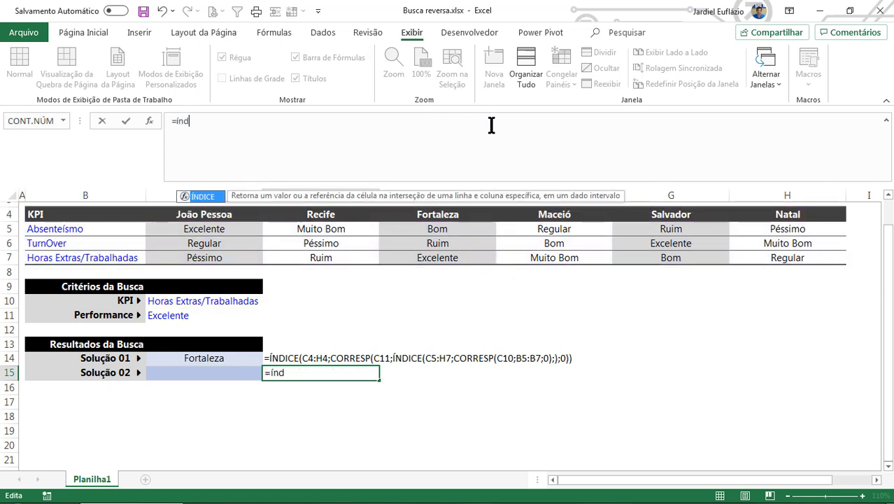
{"action": "key", "text": "Tab"}
{"action": "left_click", "coordinate": [252, 216]}
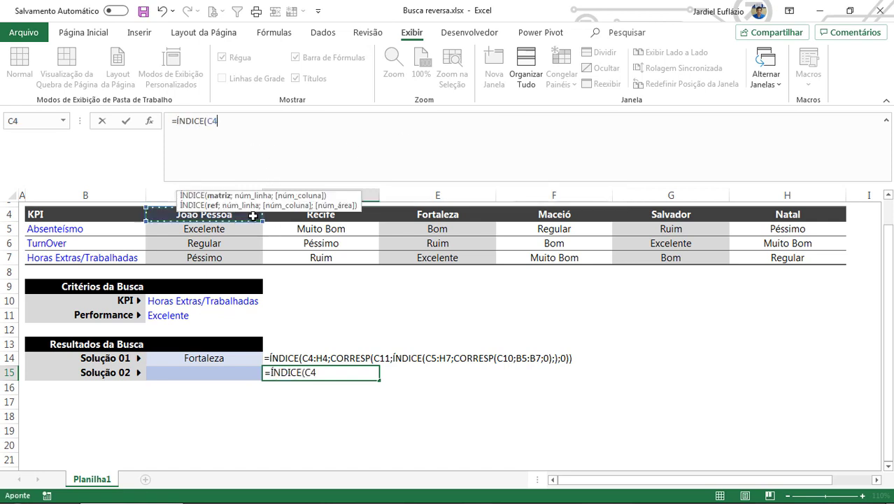
{"action": "left_click_drag", "start_coordinate": [252, 216], "coordinate": [781, 215]}
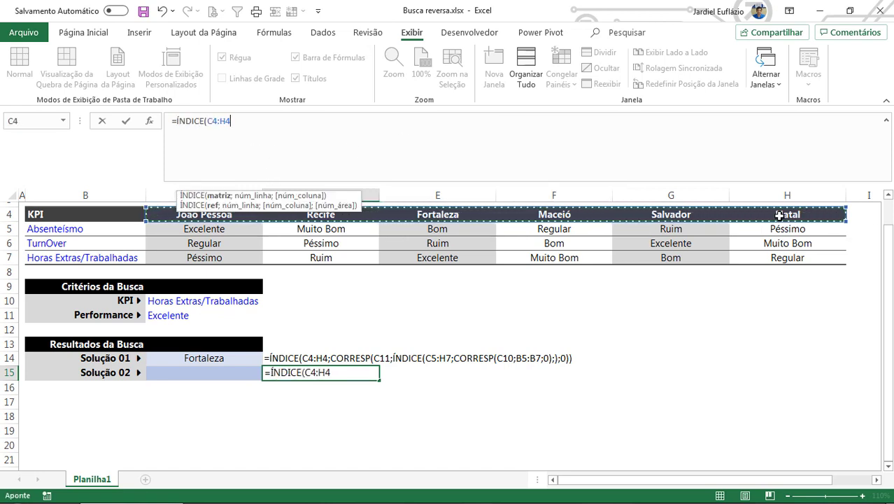
{"action": "key", "text": "ctrl+v"}
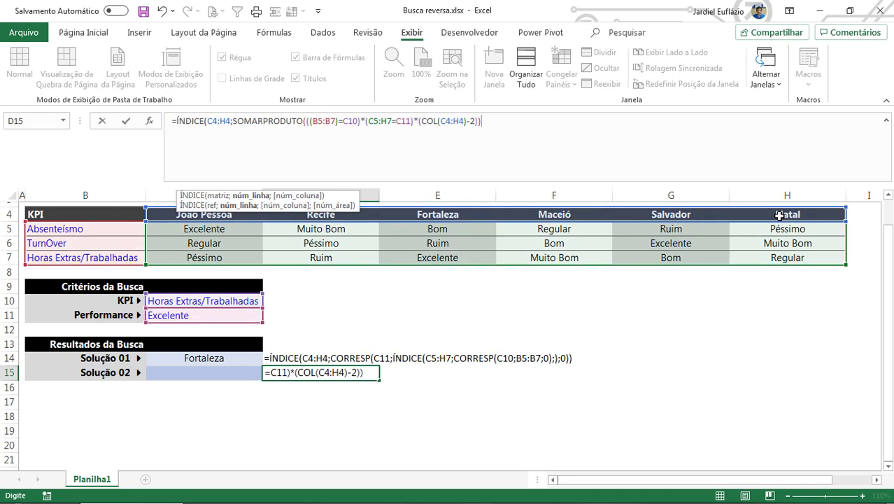
{"action": "type", "text": ")"}
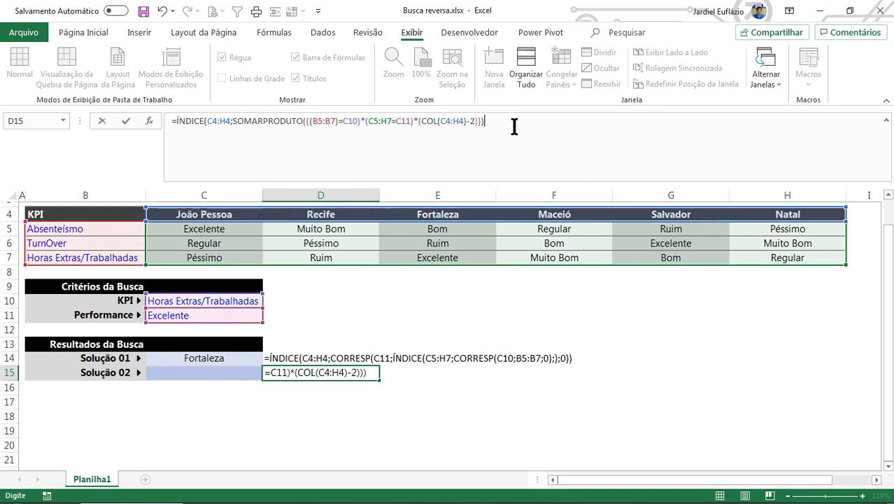
Step: Copy the complete ÍNDICE formula, discard the D15 edit and enter the formula in C15 for Solução 02
{"action": "left_click_drag", "start_coordinate": [514, 123], "coordinate": [111, 122]}
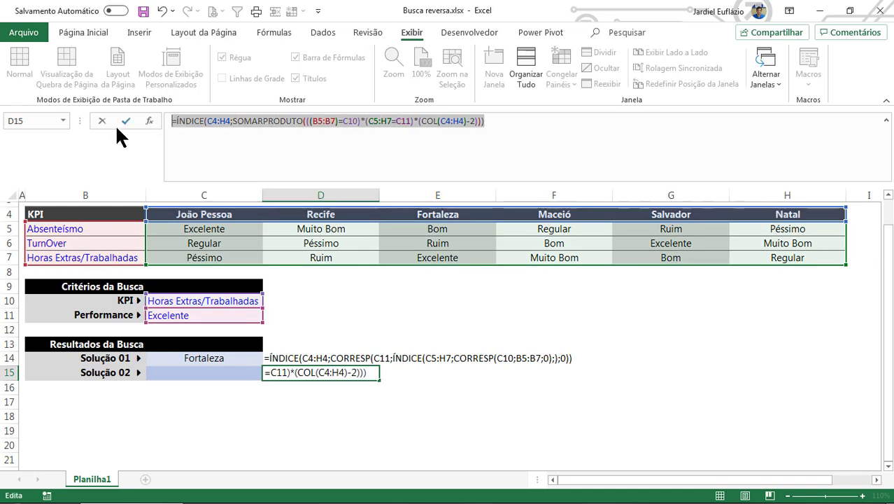
{"action": "key", "text": "Escape"}
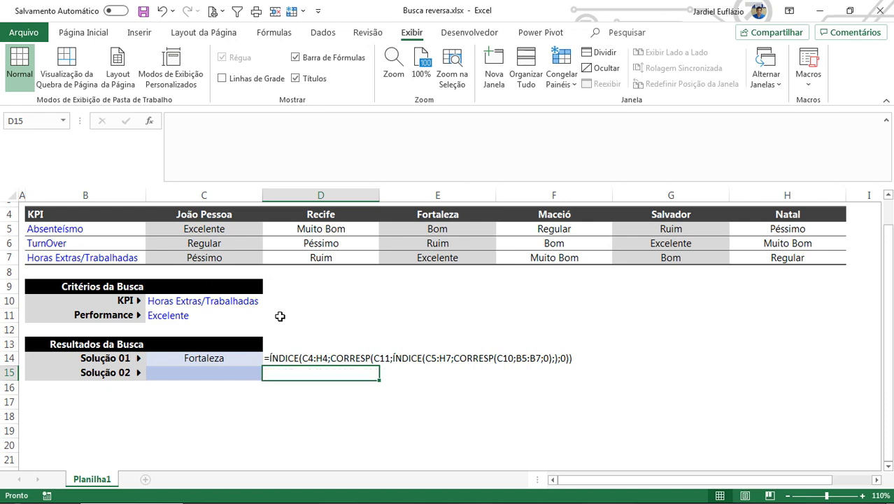
{"action": "left_click", "coordinate": [206, 371]}
{"action": "left_click", "coordinate": [234, 124]}
{"action": "key", "text": "ctrl+v"}
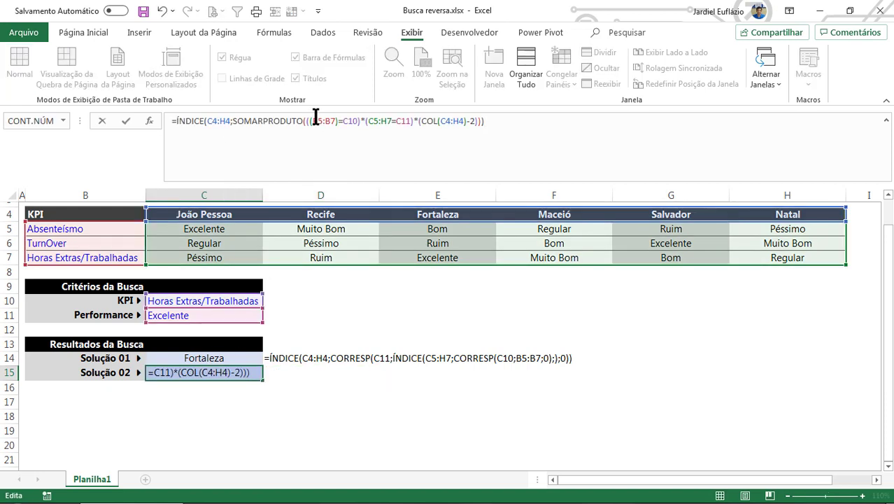
{"action": "key", "text": "Return"}
Step: Fill D15 from the cell above to display the Solução 02 formula as text, and reduce the formula bar's height
{"action": "left_click", "coordinate": [284, 373]}
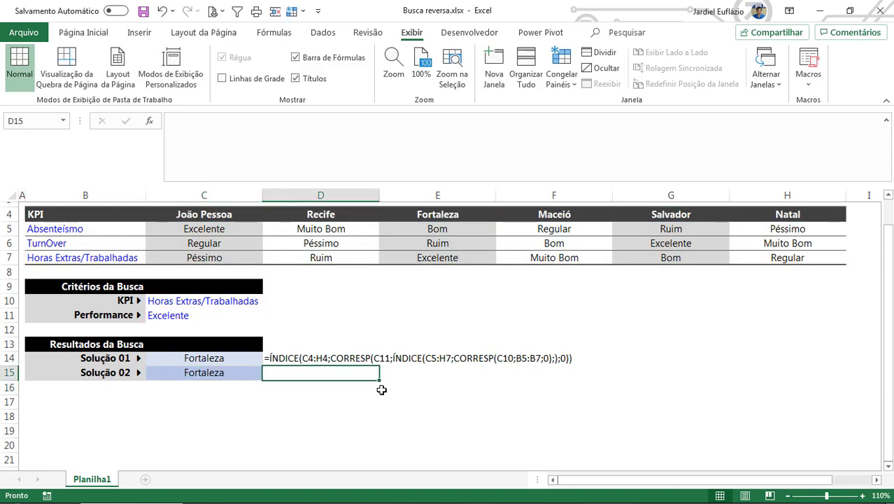
{"action": "key", "text": "ctrl+d"}
{"action": "left_click", "coordinate": [246, 363]}
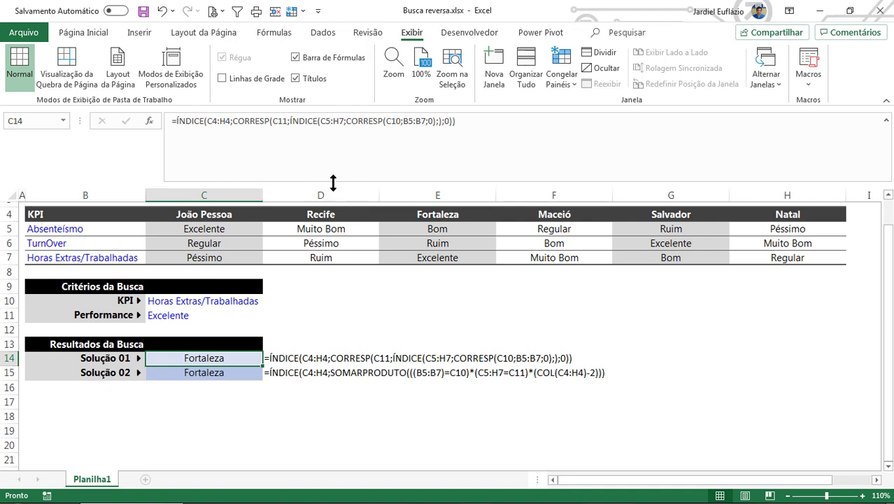
{"action": "left_click_drag", "start_coordinate": [333, 183], "coordinate": [333, 146]}
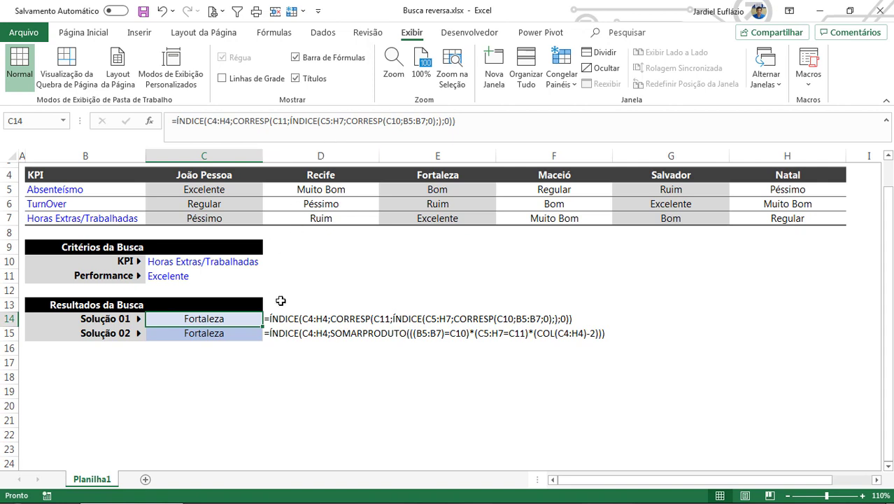
Step: Set the KPI criterion in C10 to TurnOver
{"action": "left_click_drag", "start_coordinate": [208, 186], "coordinate": [805, 218]}
{"action": "left_click", "coordinate": [224, 261]}
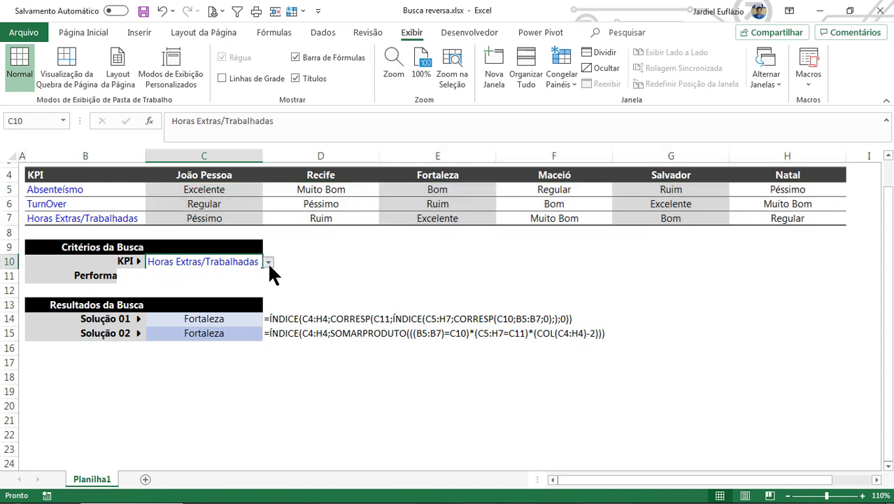
{"action": "left_click", "coordinate": [268, 263]}
{"action": "left_click", "coordinate": [225, 276]}
Step: Test the Performance criterion in C11 with Regular, and set it to Bom
{"action": "left_click", "coordinate": [226, 275]}
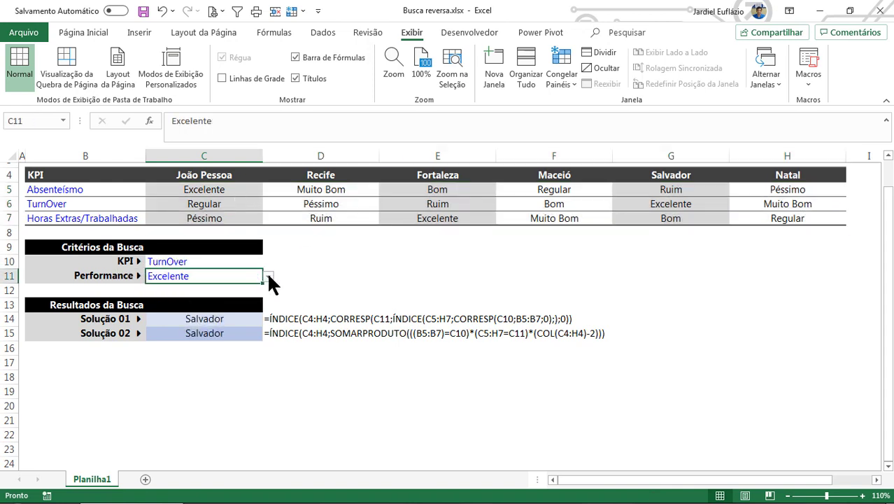
{"action": "left_click", "coordinate": [269, 276]}
{"action": "left_click", "coordinate": [211, 316]}
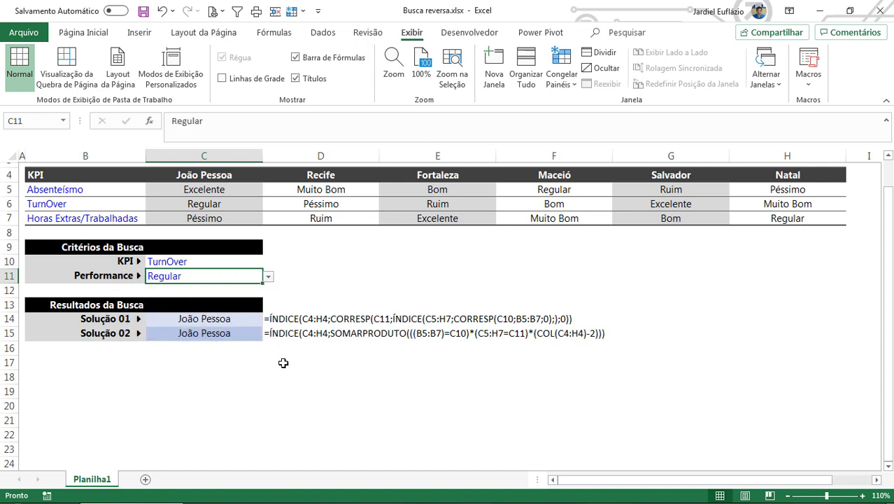
{"action": "left_click", "coordinate": [268, 277]}
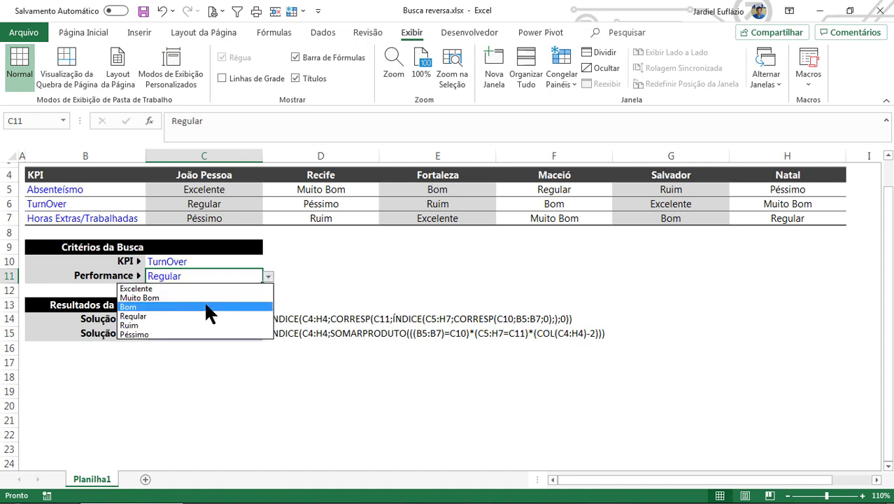
{"action": "left_click", "coordinate": [203, 306]}
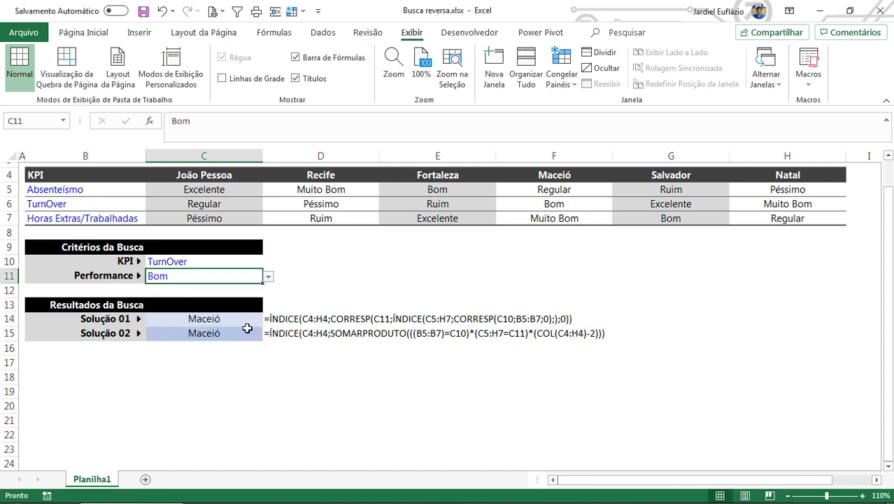
Step: Check the chosen criteria and the Solução 01 result against the Bom entry of each KPI in the table
{"action": "left_click", "coordinate": [195, 263]}
{"action": "left_click", "coordinate": [195, 276]}
{"action": "left_click", "coordinate": [224, 316]}
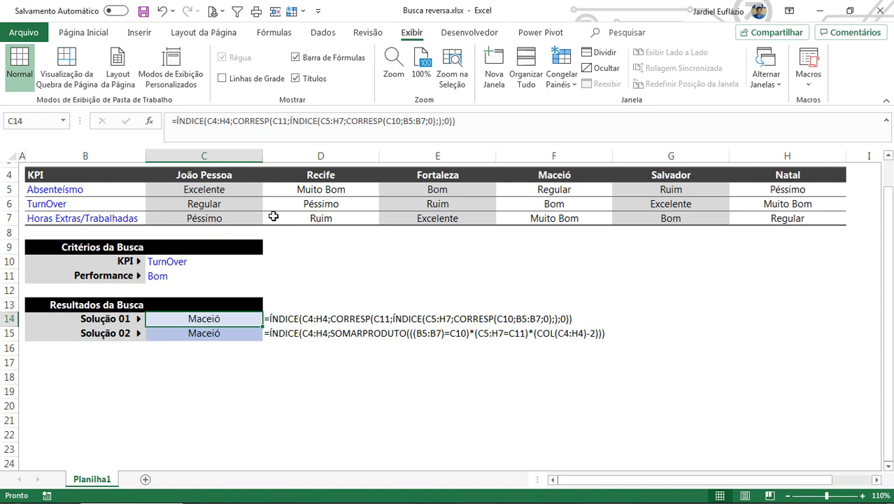
{"action": "left_click", "coordinate": [188, 276]}
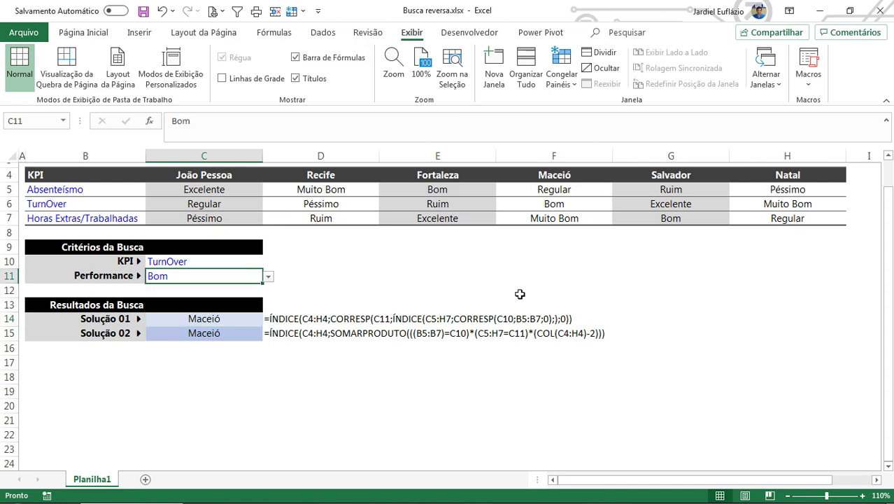
{"action": "left_click", "coordinate": [554, 204]}
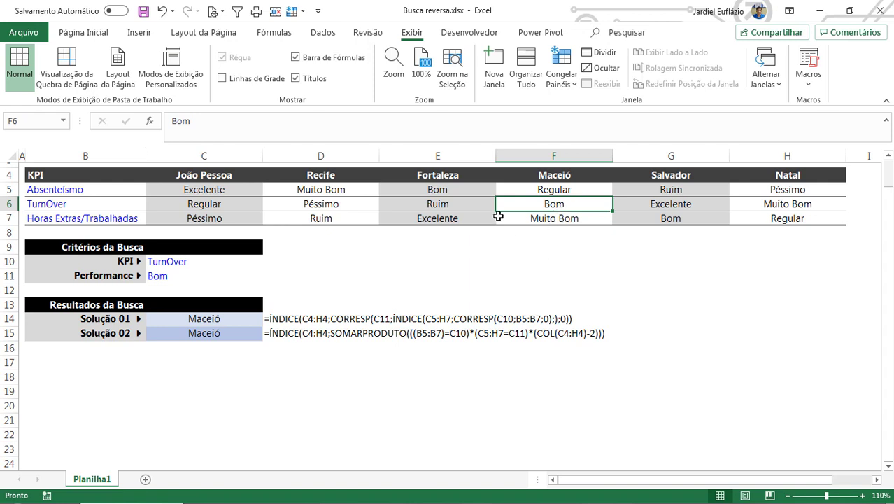
{"action": "left_click", "coordinate": [455, 190]}
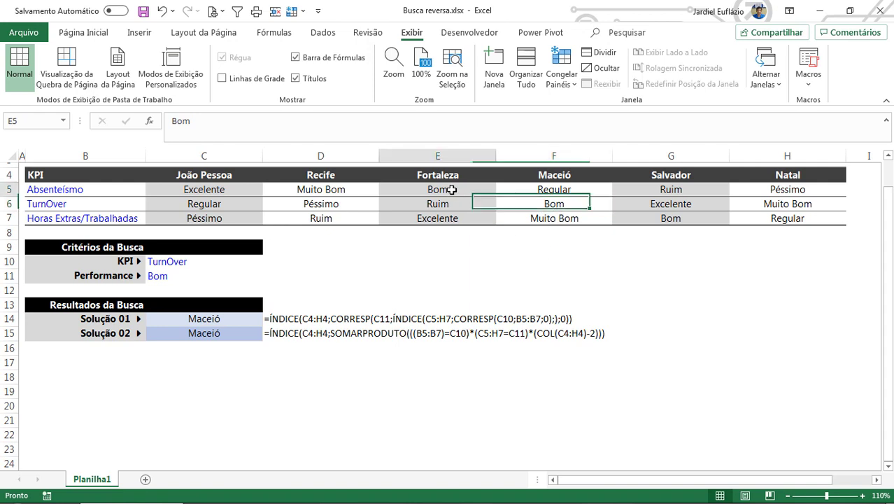
{"action": "left_click", "coordinate": [677, 219]}
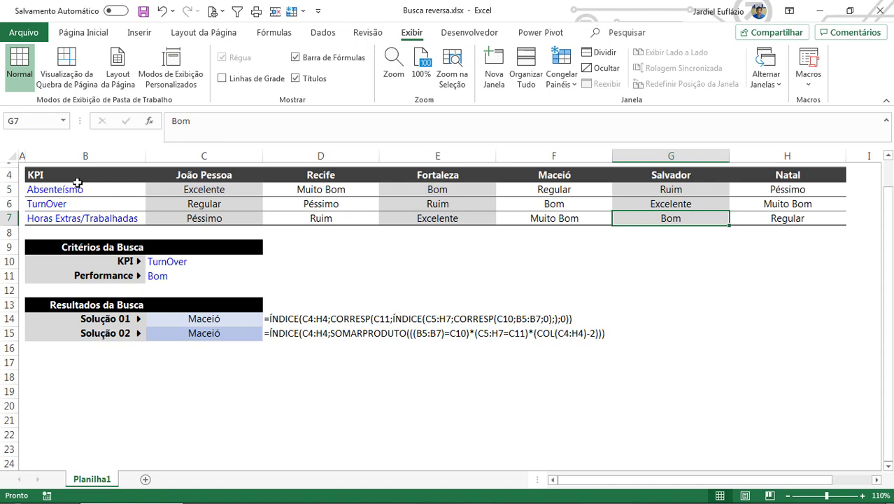
Step: Create a new conditional formatting rule for B4:H7 that uses a formula to determine which cells to format
{"action": "left_click_drag", "start_coordinate": [49, 174], "coordinate": [782, 218]}
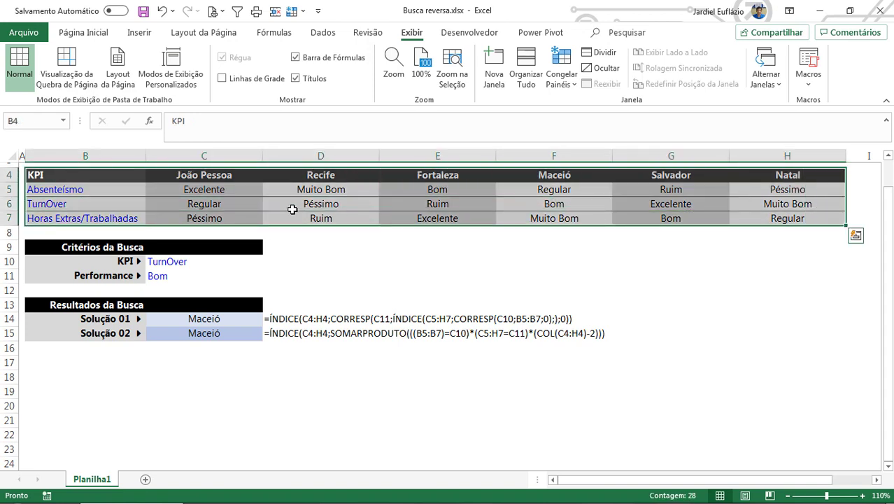
{"action": "left_click_drag", "start_coordinate": [214, 191], "coordinate": [781, 221]}
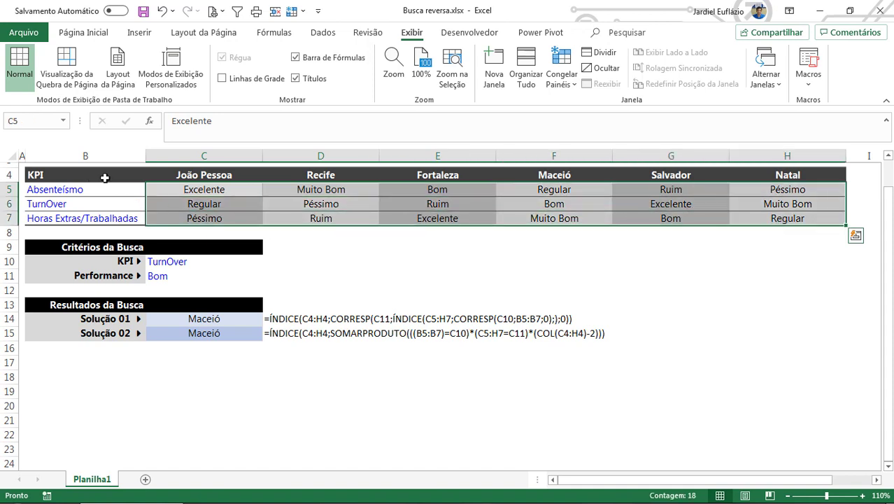
{"action": "left_click_drag", "start_coordinate": [105, 179], "coordinate": [795, 211]}
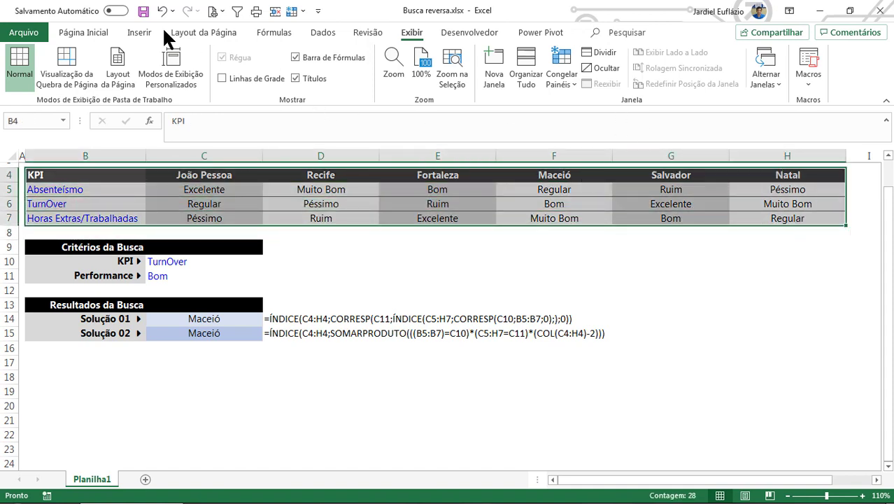
{"action": "scroll", "coordinate": [308, 62], "scroll_direction": "up", "scroll_amount": 6}
{"action": "left_click", "coordinate": [491, 59]}
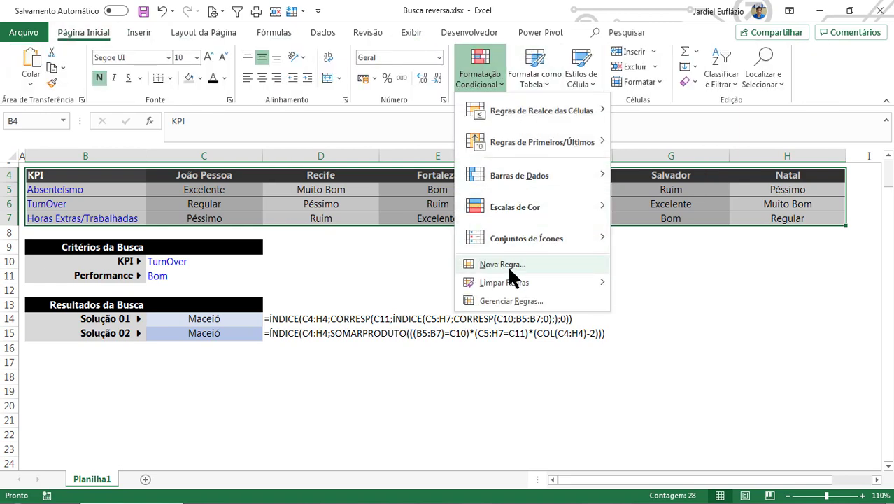
{"action": "left_click", "coordinate": [513, 206]}
{"action": "left_click_drag", "start_coordinate": [522, 162], "coordinate": [782, 80]}
{"action": "left_click", "coordinate": [567, 175]}
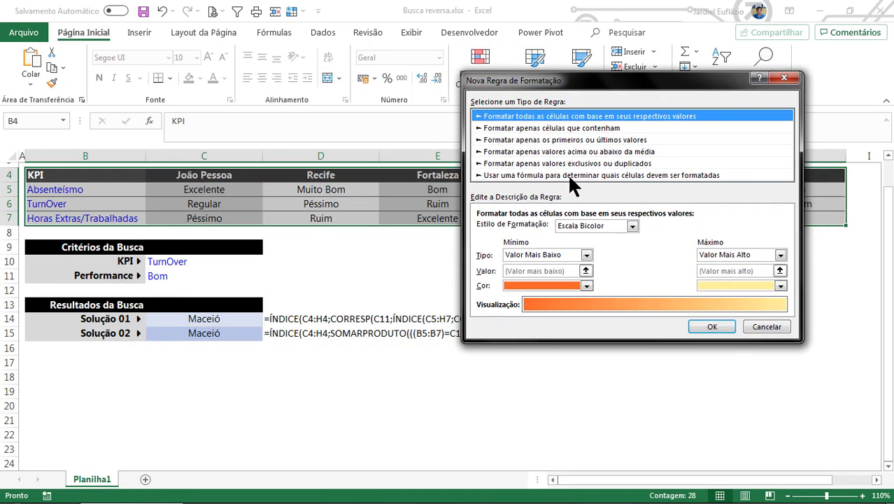
Step: Enter the rule's first condition as =E($B4=$C$10, fixing only the column of the B4 reference
{"action": "left_click", "coordinate": [522, 230]}
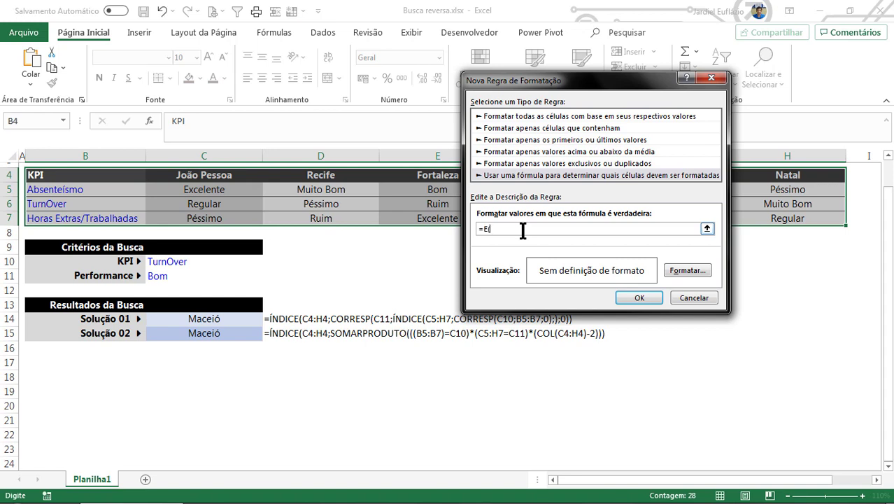
{"action": "left_click", "coordinate": [86, 177]}
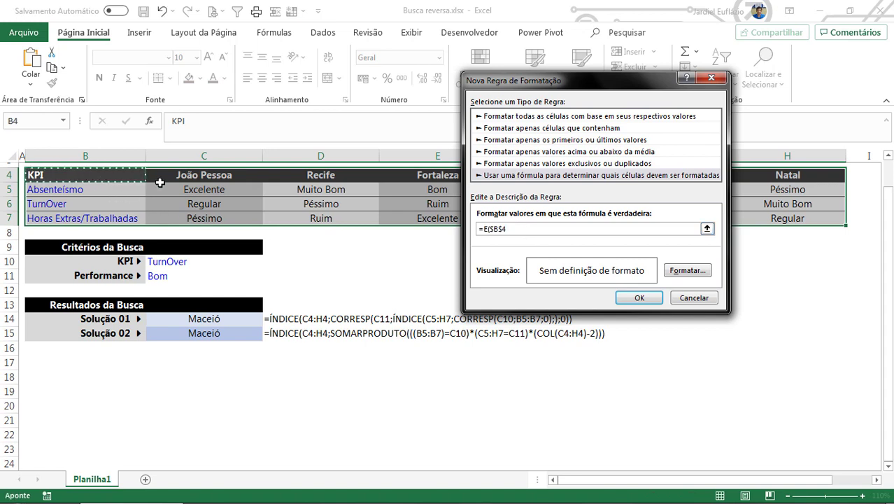
{"action": "type", "text": "="}
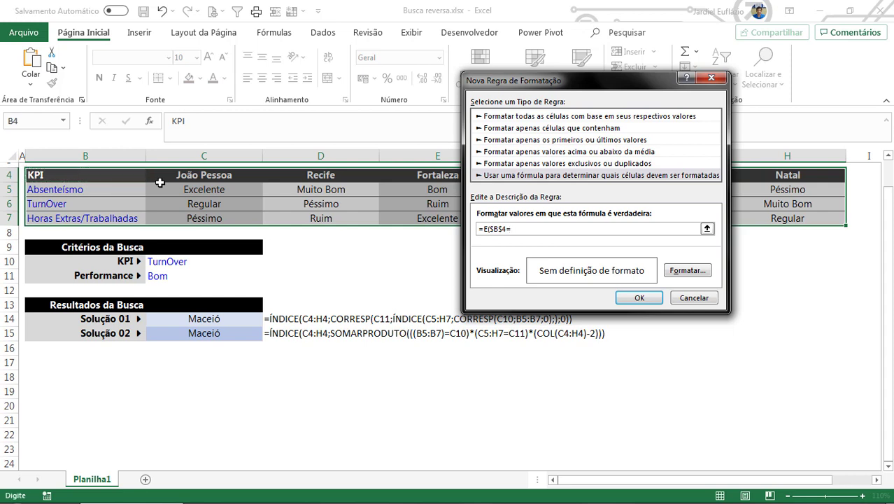
{"action": "left_click", "coordinate": [181, 260]}
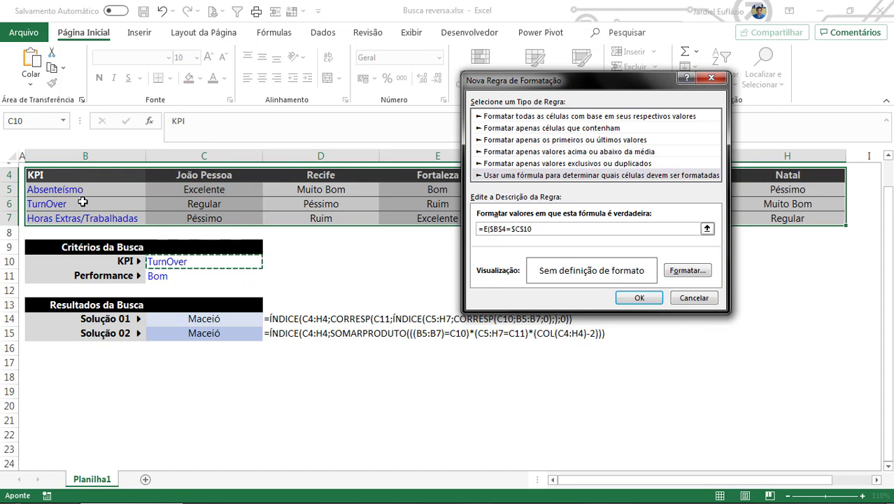
{"action": "left_click", "coordinate": [499, 228]}
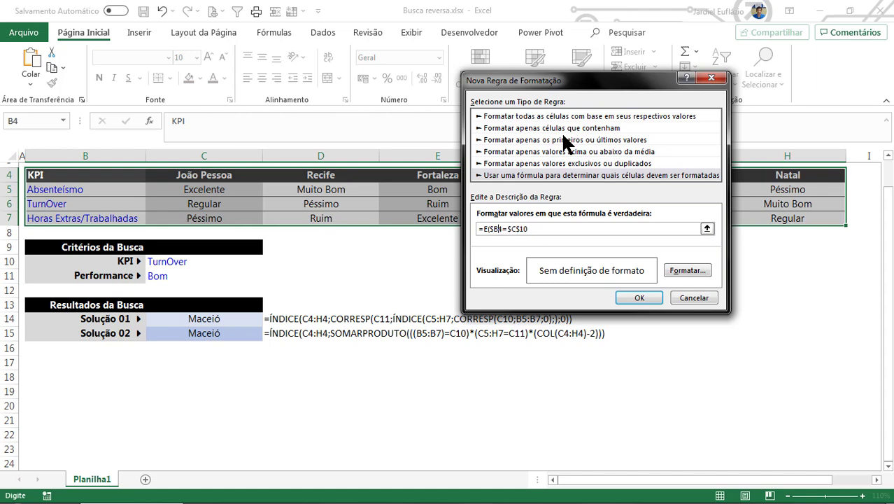
Step: Complete the rule formula as =E($B4=$C$10;B$4=$C$14) and open the rule's format settings
{"action": "left_click_drag", "start_coordinate": [522, 86], "coordinate": [337, 248]}
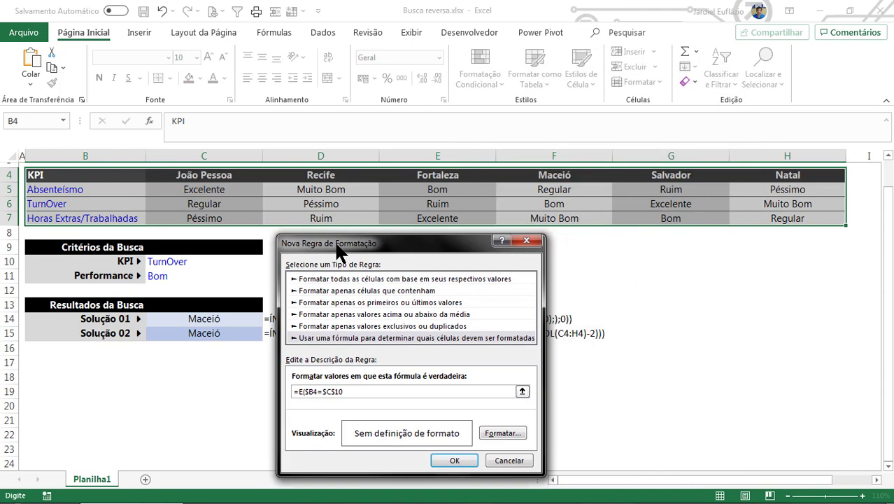
{"action": "left_click", "coordinate": [73, 178]}
{"action": "type", "text": "="}
{"action": "left_click", "coordinate": [188, 319]}
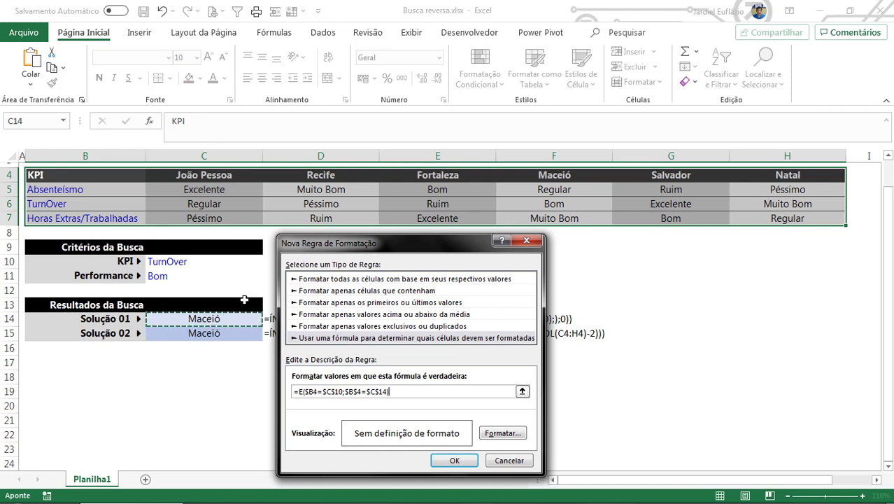
{"action": "type", "text": ")"}
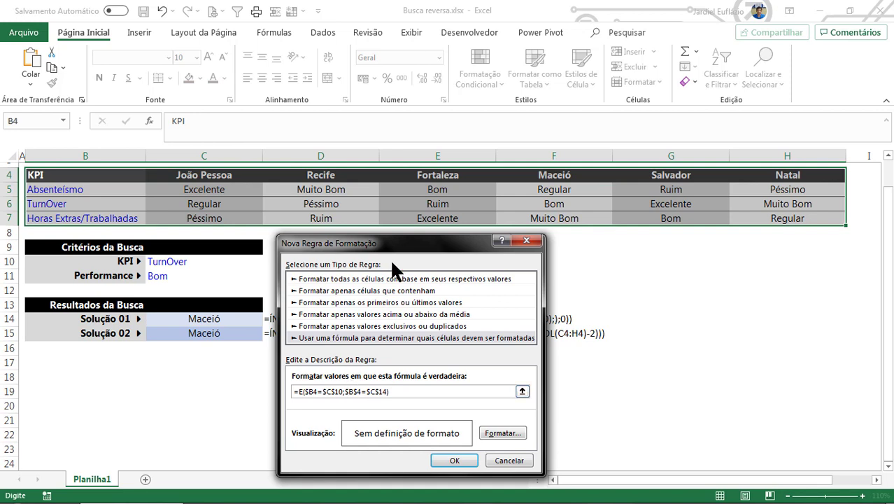
{"action": "key", "text": "BackSpace"}
{"action": "left_click", "coordinate": [498, 429]}
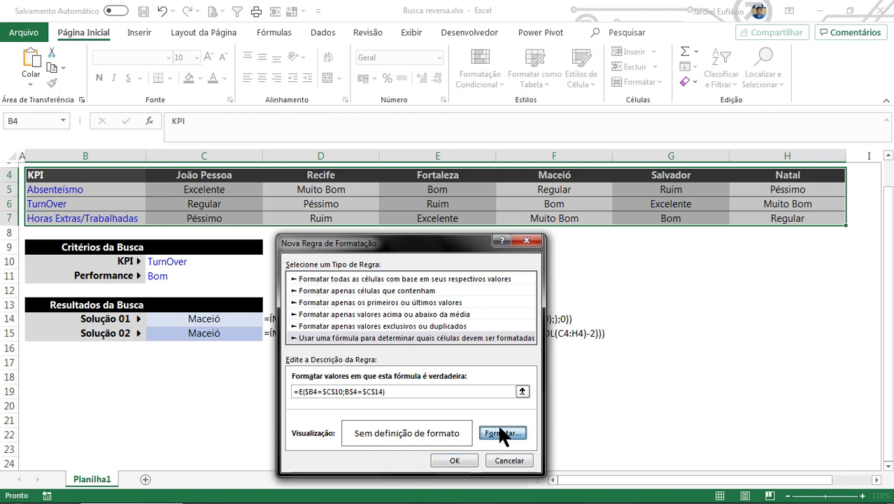
Step: Choose a dark blue background fill from the additional colours for the cells that meet the rule
{"action": "left_click", "coordinate": [259, 128]}
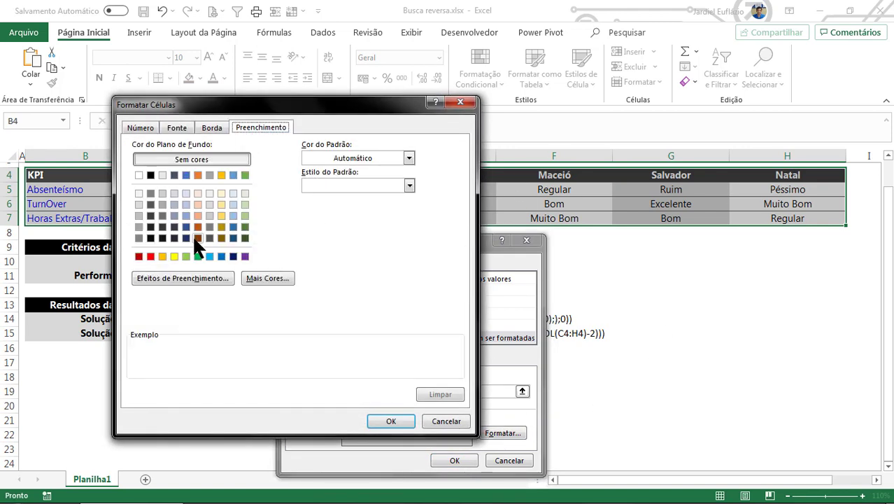
{"action": "left_click", "coordinate": [186, 278]}
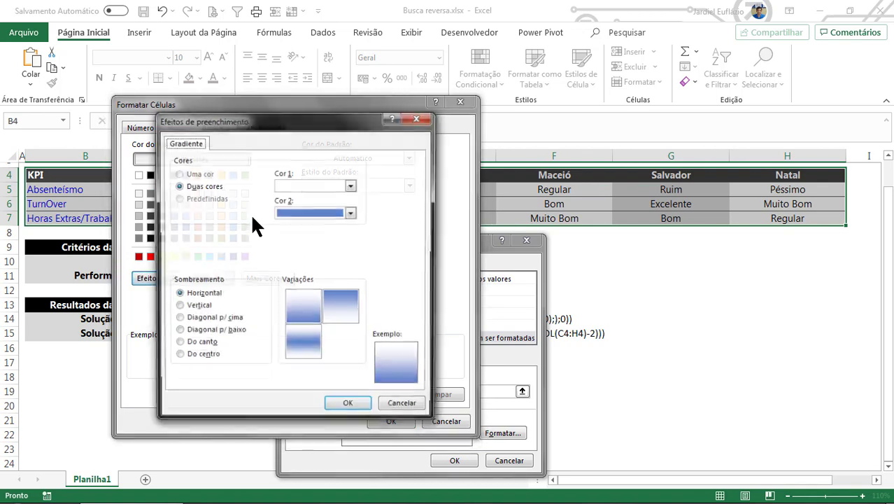
{"action": "key", "text": "Escape"}
{"action": "left_click", "coordinate": [266, 278]}
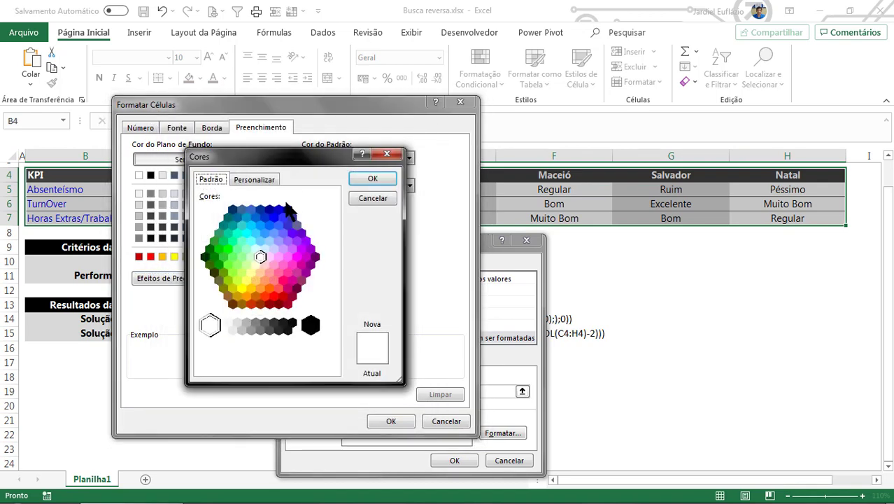
{"action": "left_click", "coordinate": [364, 179]}
Step: Set the rule's font to bold and white, and apply the finished formatting rule to the table
{"action": "left_click", "coordinate": [176, 127]}
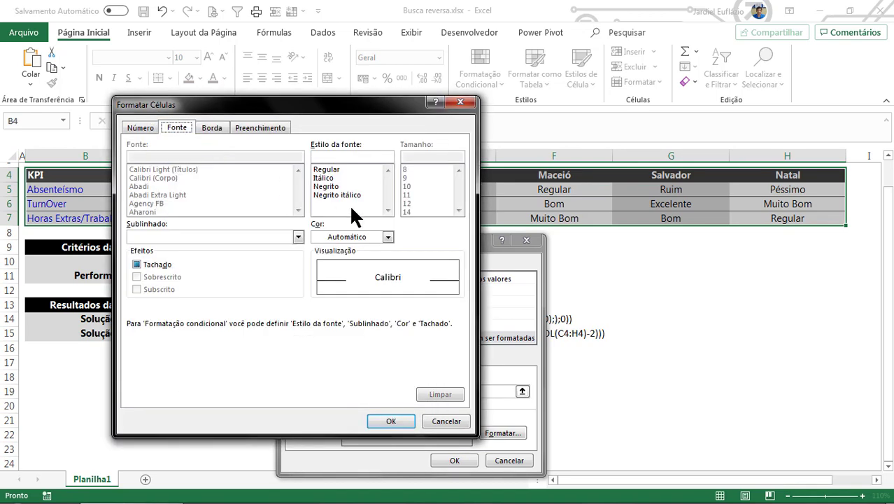
{"action": "left_click", "coordinate": [326, 186]}
{"action": "left_click", "coordinate": [340, 237]}
{"action": "left_click", "coordinate": [318, 289]}
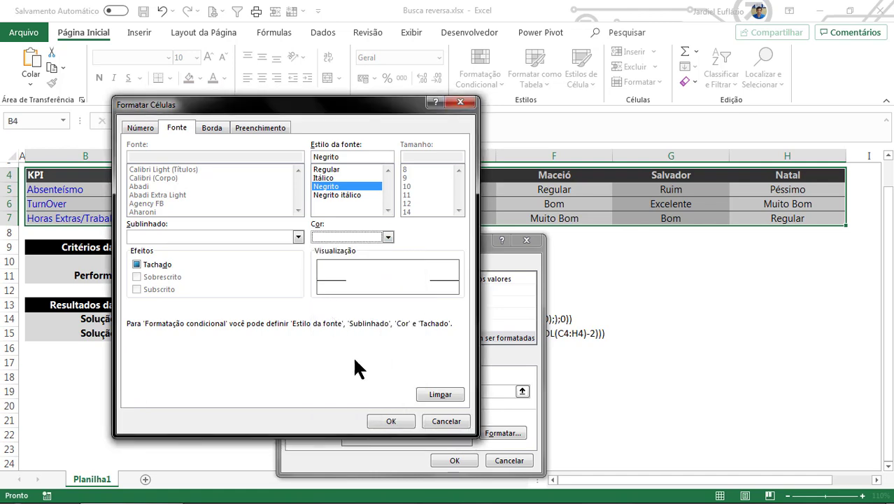
{"action": "left_click", "coordinate": [377, 420]}
{"action": "left_click", "coordinate": [455, 460]}
{"action": "left_click", "coordinate": [483, 406]}
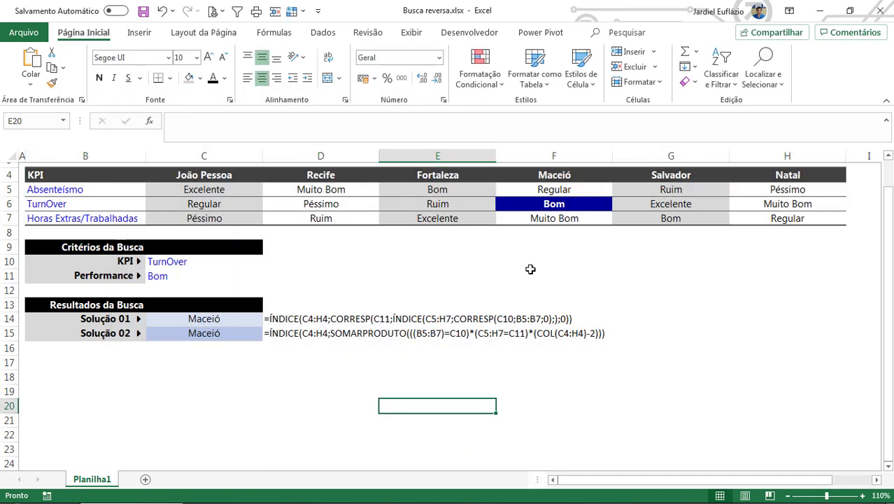
Step: Test the highlight by choosing Horas Extras/Trabalhadas as the KPI and Péssimo as the performance
{"action": "left_click", "coordinate": [545, 202]}
{"action": "left_click", "coordinate": [175, 263]}
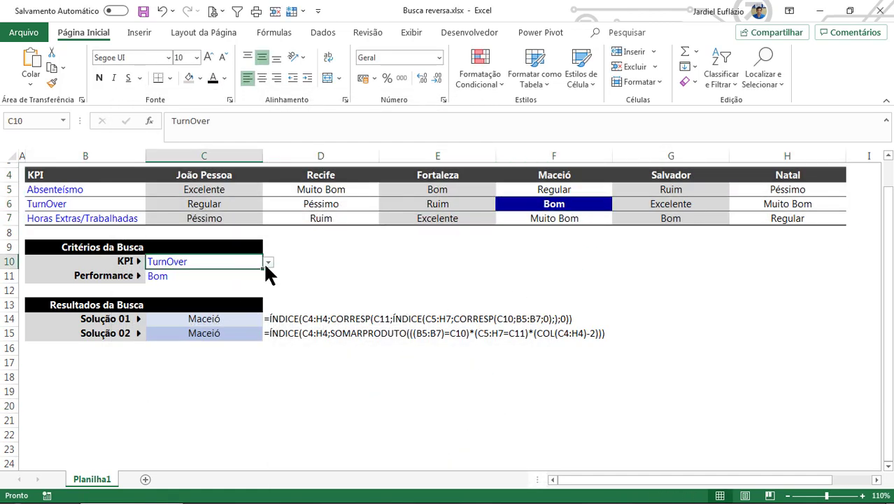
{"action": "left_click", "coordinate": [268, 261]}
{"action": "left_click", "coordinate": [189, 291]}
{"action": "left_click", "coordinate": [189, 279]}
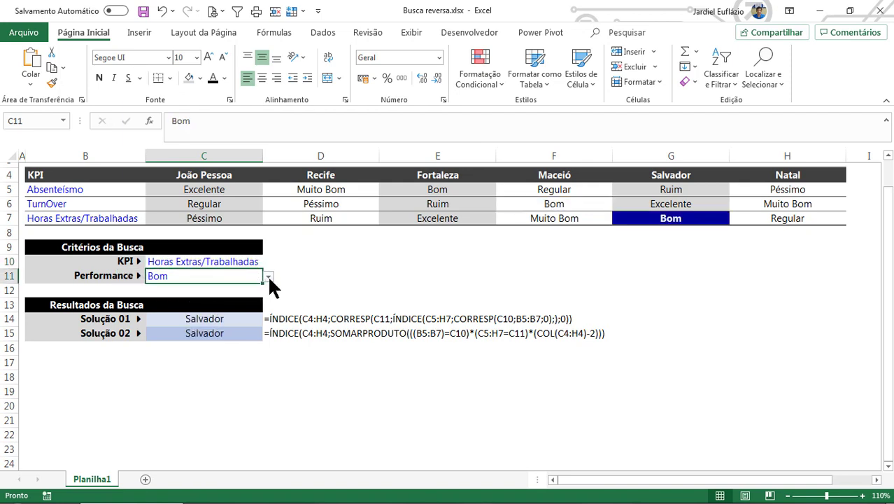
{"action": "left_click", "coordinate": [268, 277]}
{"action": "left_click", "coordinate": [190, 335]}
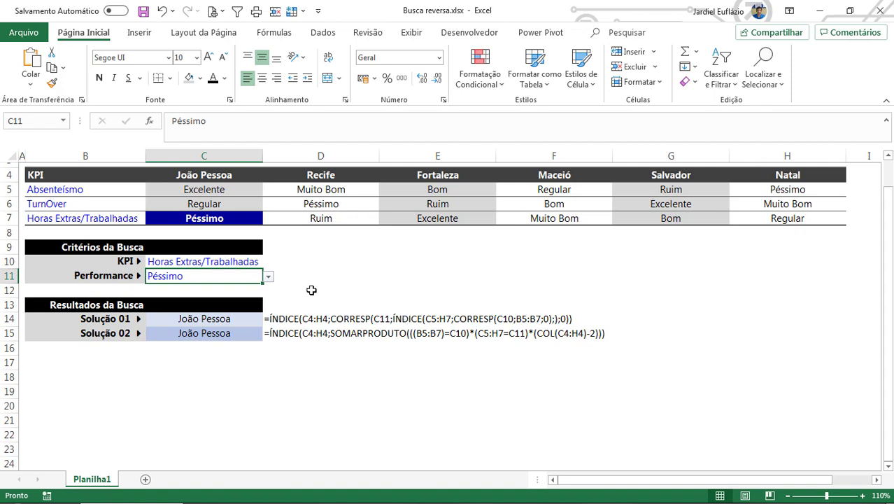
Step: Change the KPI search criterion to TurnOver, keeping the Péssimo performance
{"action": "left_click", "coordinate": [256, 265]}
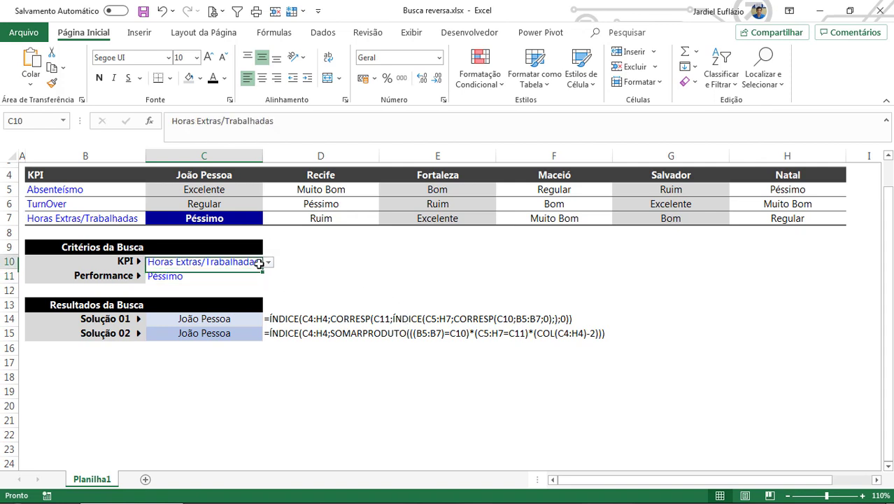
{"action": "left_click", "coordinate": [267, 263]}
{"action": "left_click", "coordinate": [256, 283]}
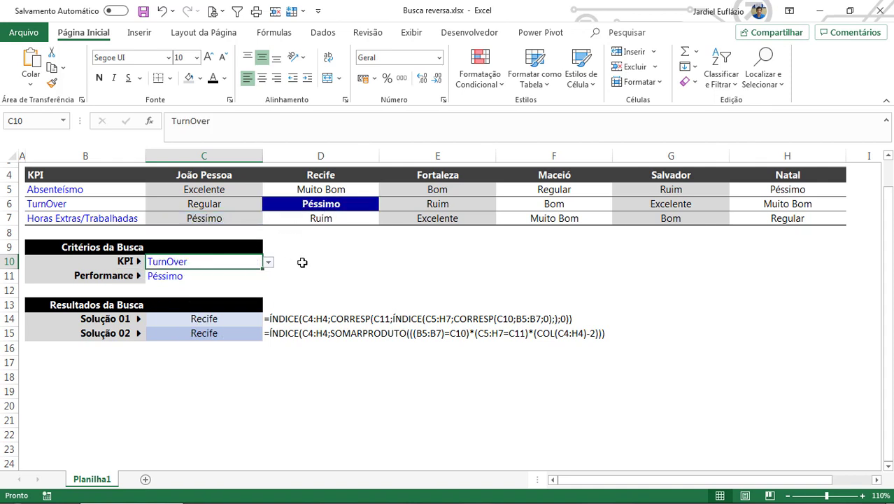